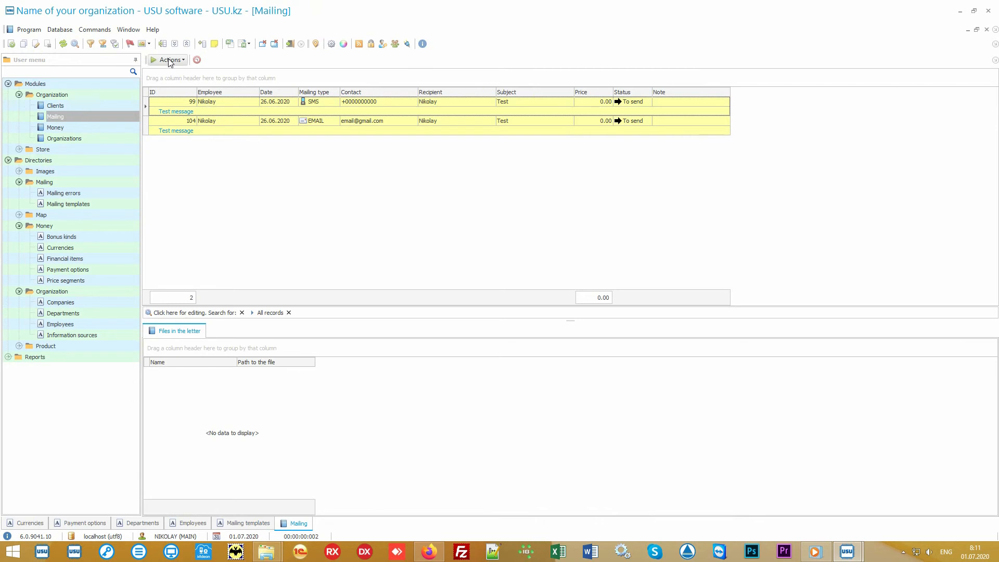
Inspect the Run mailing send options, including voice call, and exit without sending
{"action": "left_click", "coordinate": [169, 61]}
{"action": "left_click", "coordinate": [191, 73]}
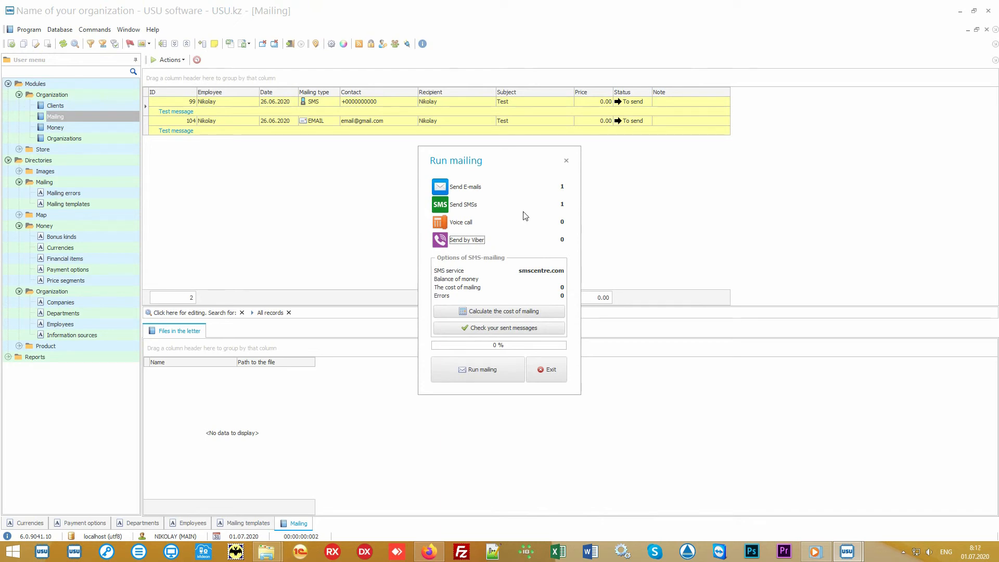
{"action": "left_click", "coordinate": [466, 224]}
{"action": "left_click", "coordinate": [552, 369]}
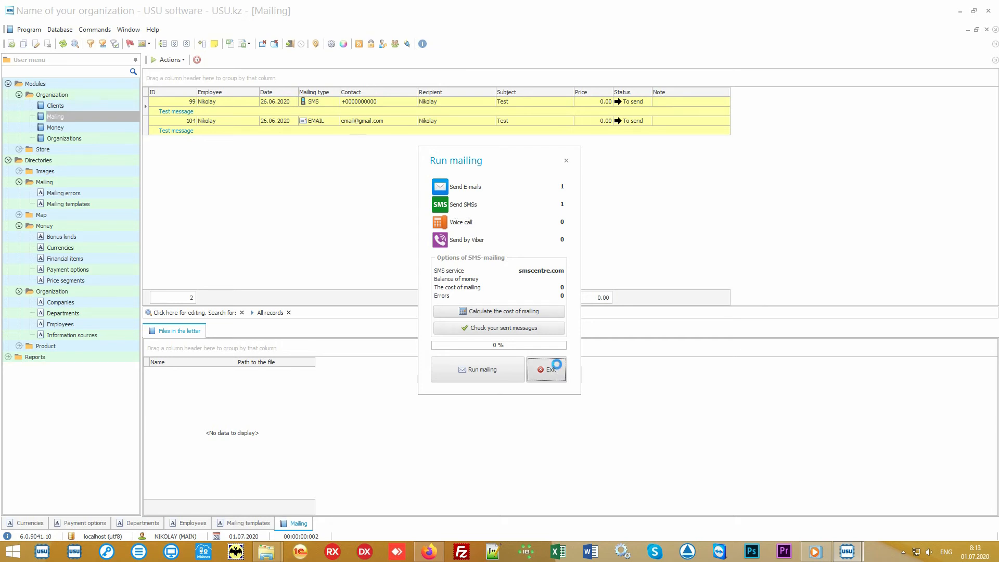
Review messages 99 and 104, then open the Product names directory under Product
{"action": "left_click", "coordinate": [407, 101]}
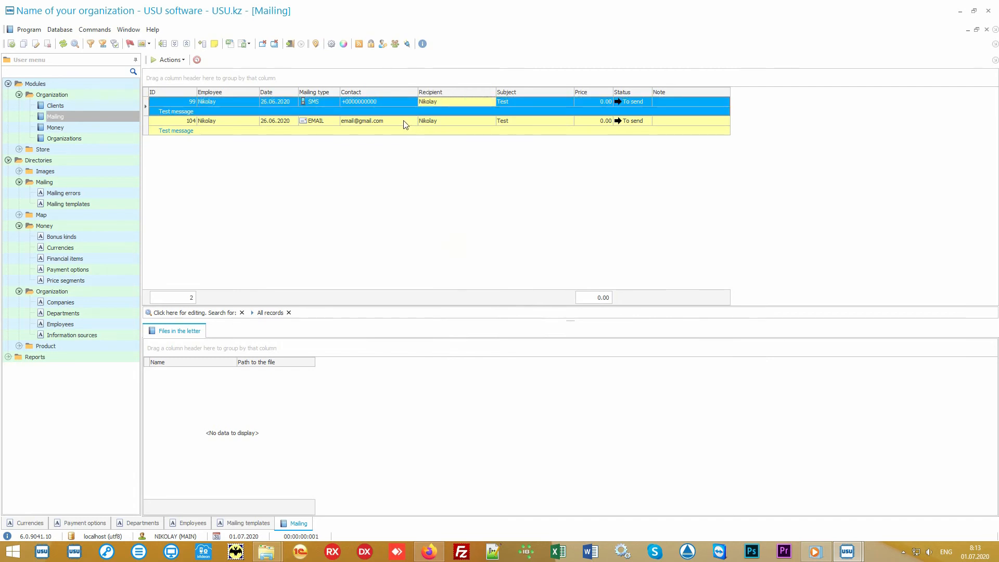
{"action": "left_click", "coordinate": [411, 124]}
{"action": "left_click", "coordinate": [469, 121]}
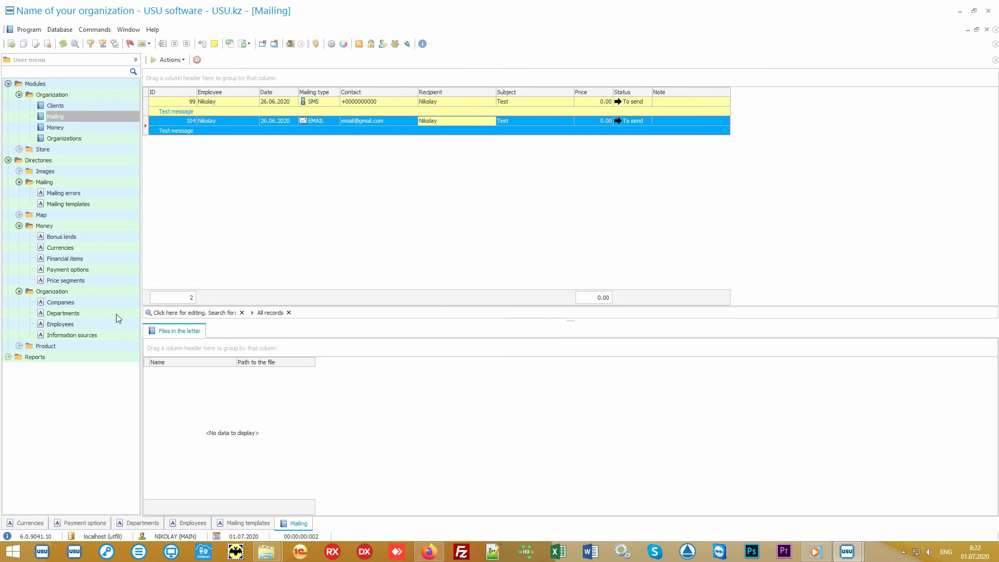
{"action": "double_click", "coordinate": [81, 343]}
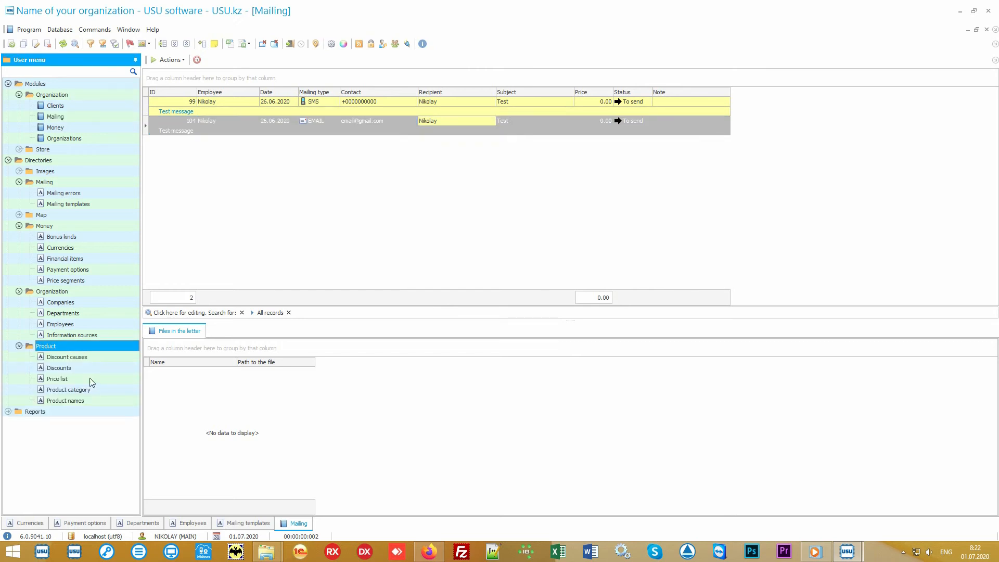
{"action": "double_click", "coordinate": [100, 401]}
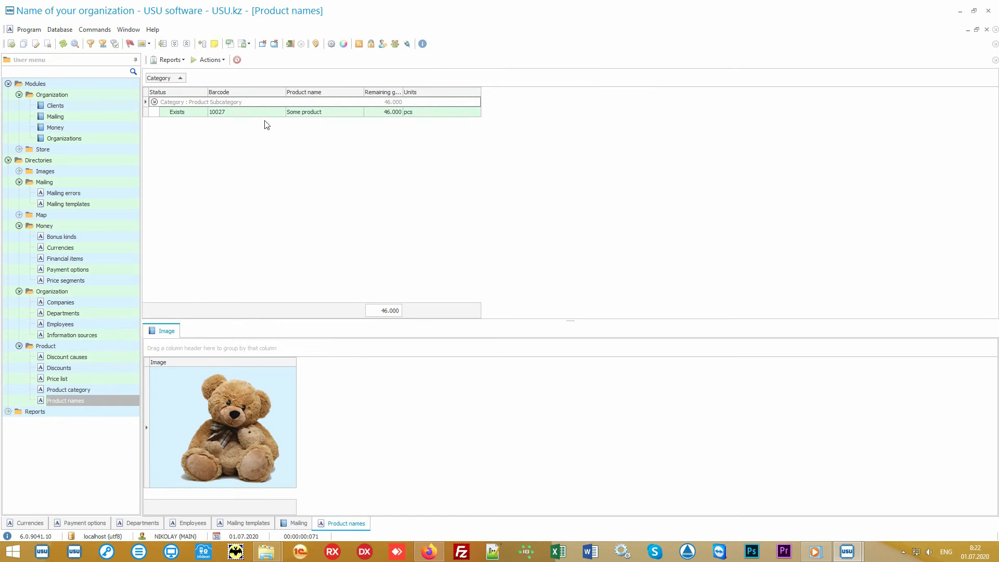
Select Some product and launch the import of product names from a file
{"action": "left_click", "coordinate": [268, 116]}
{"action": "left_click", "coordinate": [344, 113]}
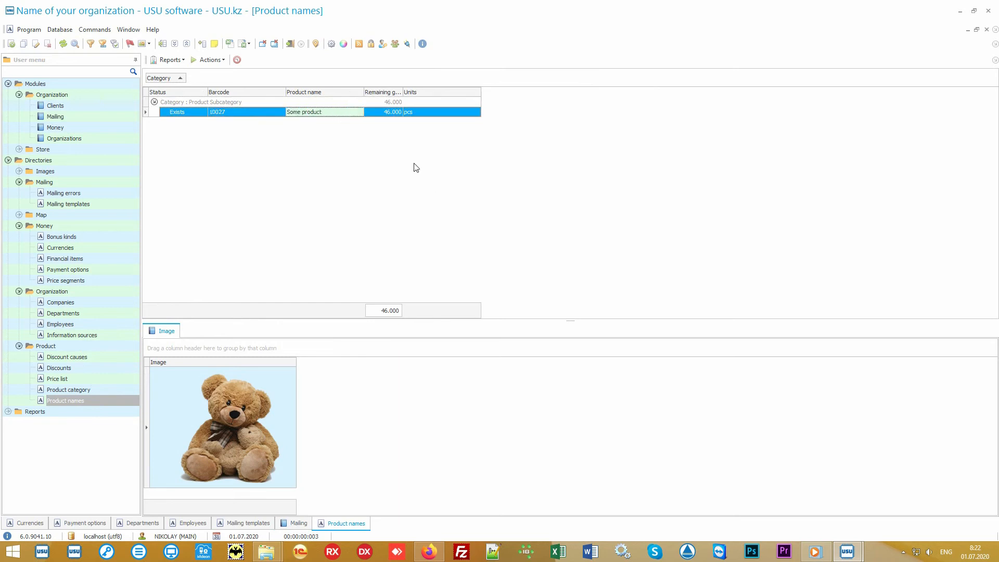
{"action": "right_click", "coordinate": [388, 147]}
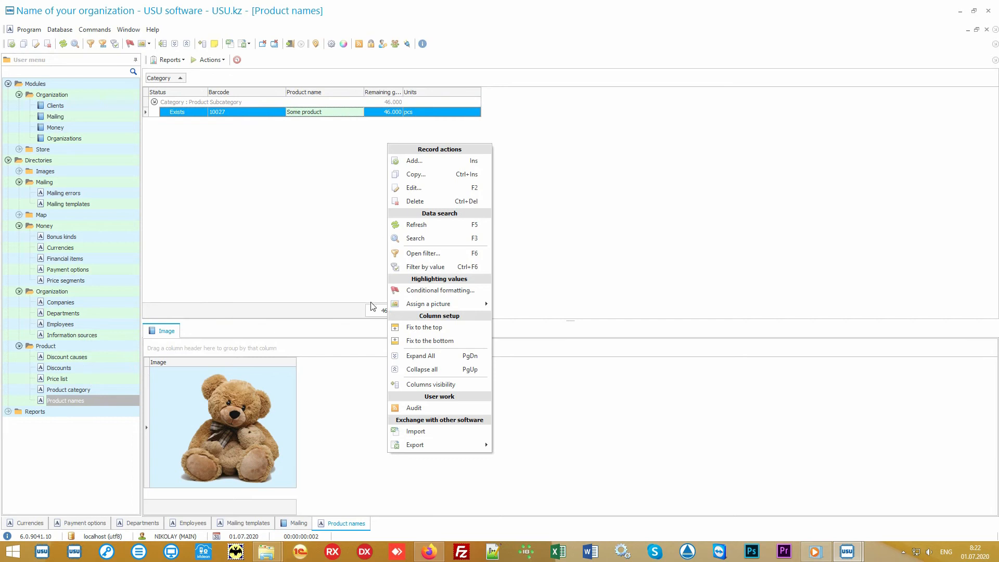
{"action": "left_click", "coordinate": [447, 434]}
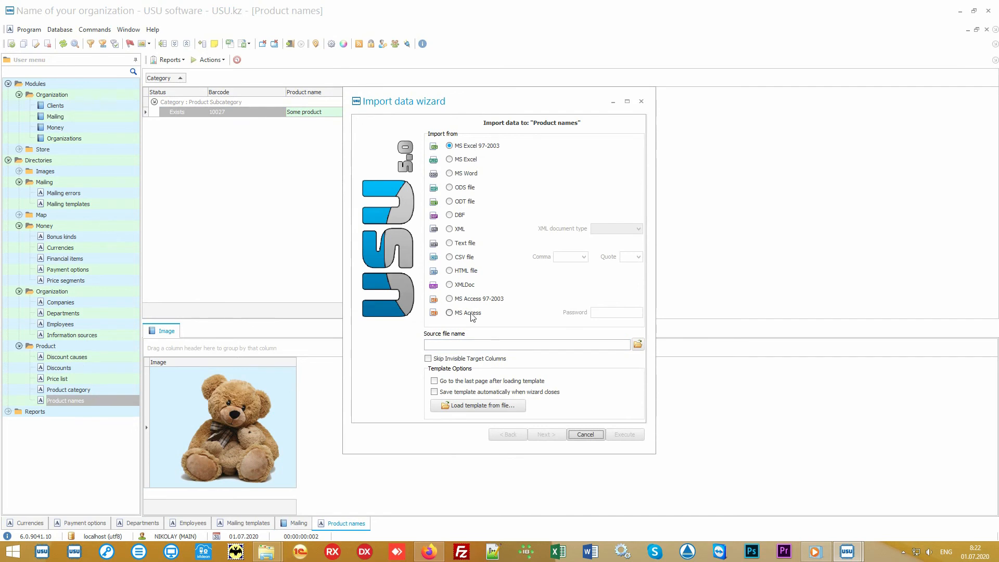
Quit the import wizard and open Product names.xlsx from the desktop
{"action": "left_click", "coordinate": [586, 436]}
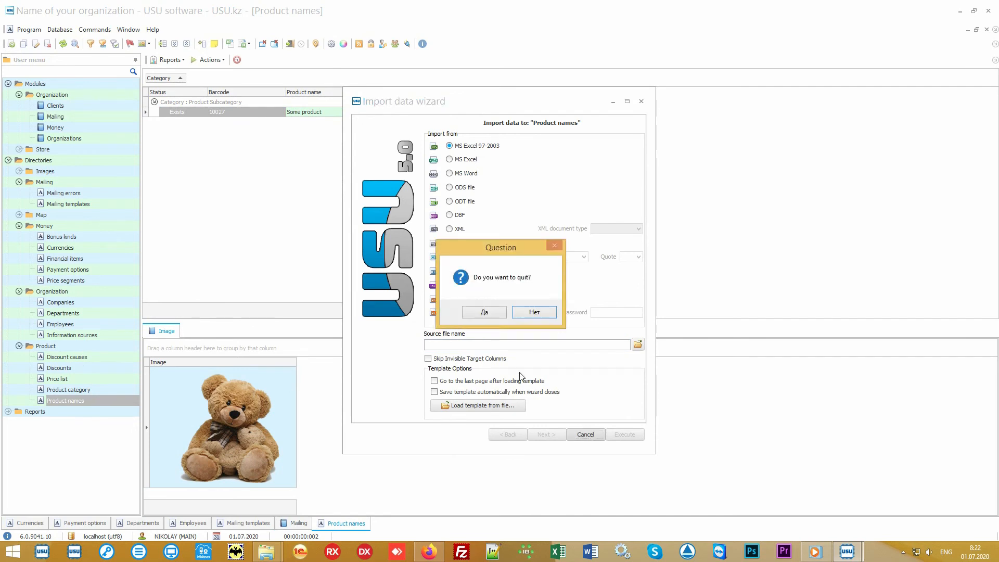
{"action": "left_click", "coordinate": [494, 314]}
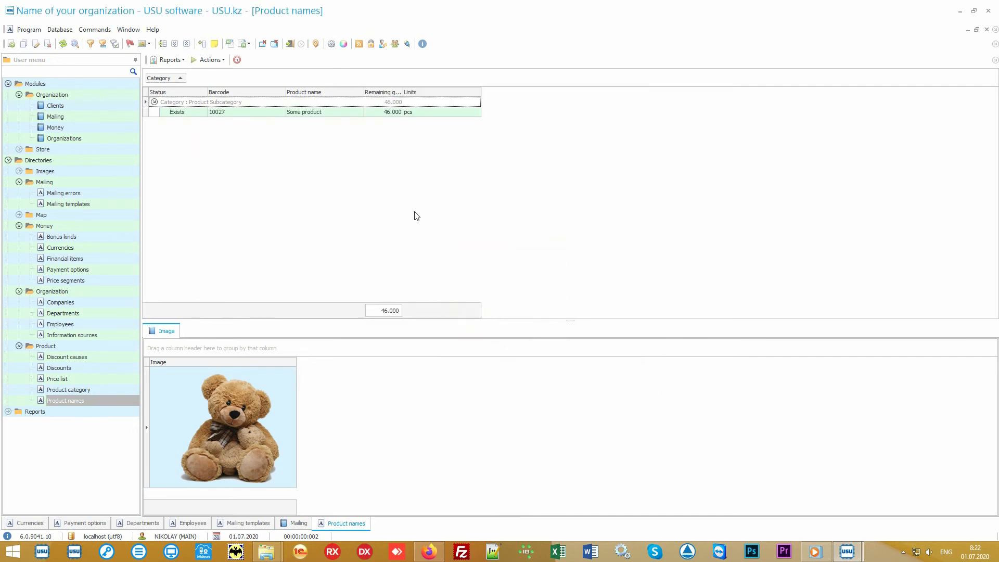
{"action": "left_click", "coordinate": [959, 11]}
{"action": "double_click", "coordinate": [494, 290]}
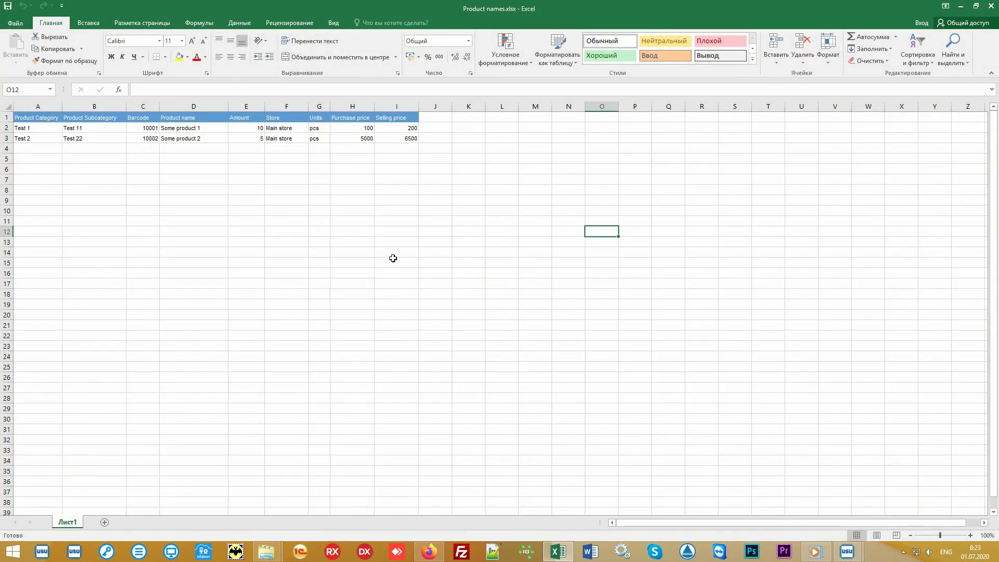
Highlight the A1:I3 product table and columns A, B and C through I to review them
{"action": "left_click_drag", "start_coordinate": [401, 138], "coordinate": [38, 114]}
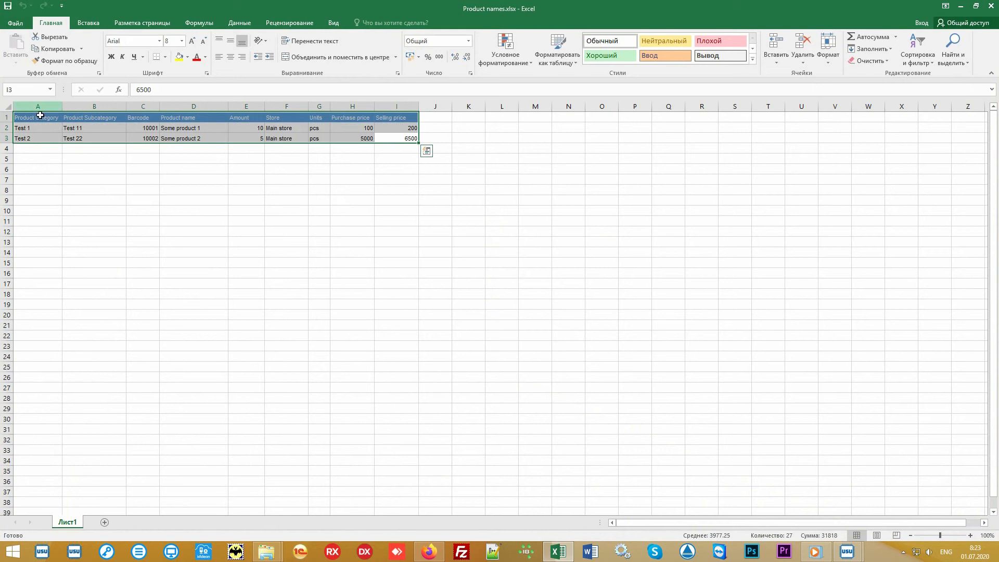
{"action": "left_click", "coordinate": [33, 106]}
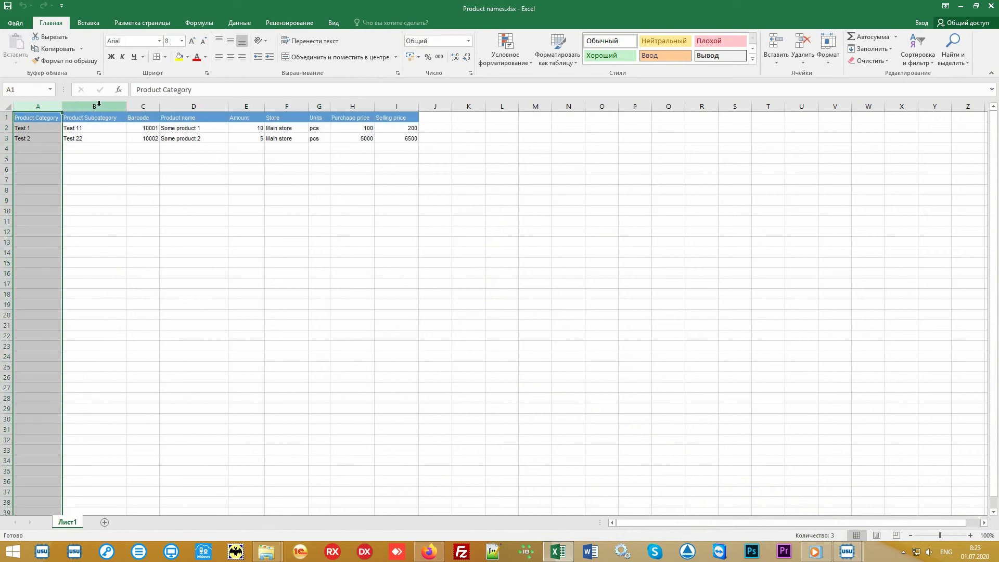
{"action": "left_click", "coordinate": [98, 104]}
{"action": "left_click", "coordinate": [142, 105]}
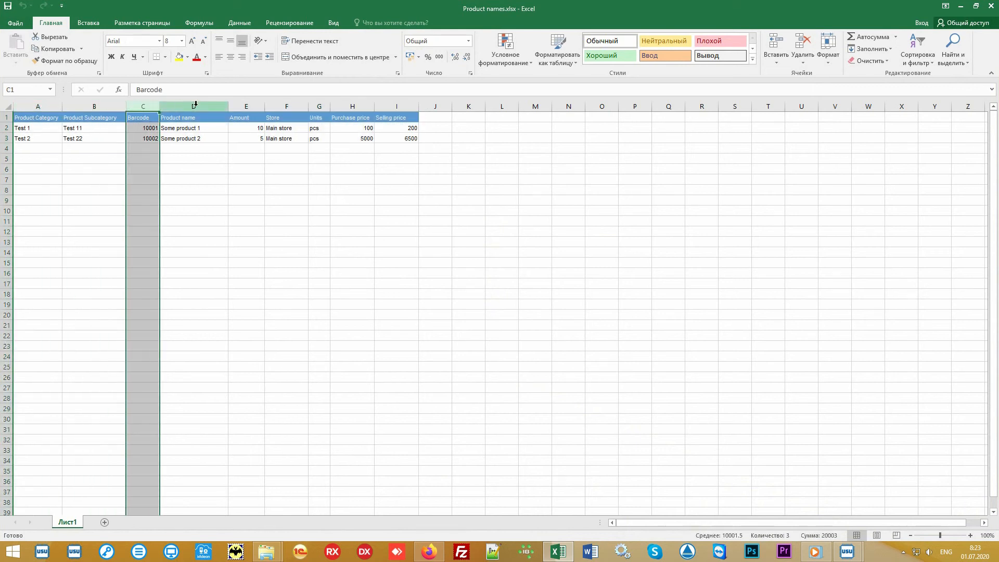
{"action": "left_click_drag", "start_coordinate": [195, 104], "coordinate": [415, 107]}
{"action": "left_click", "coordinate": [486, 215]}
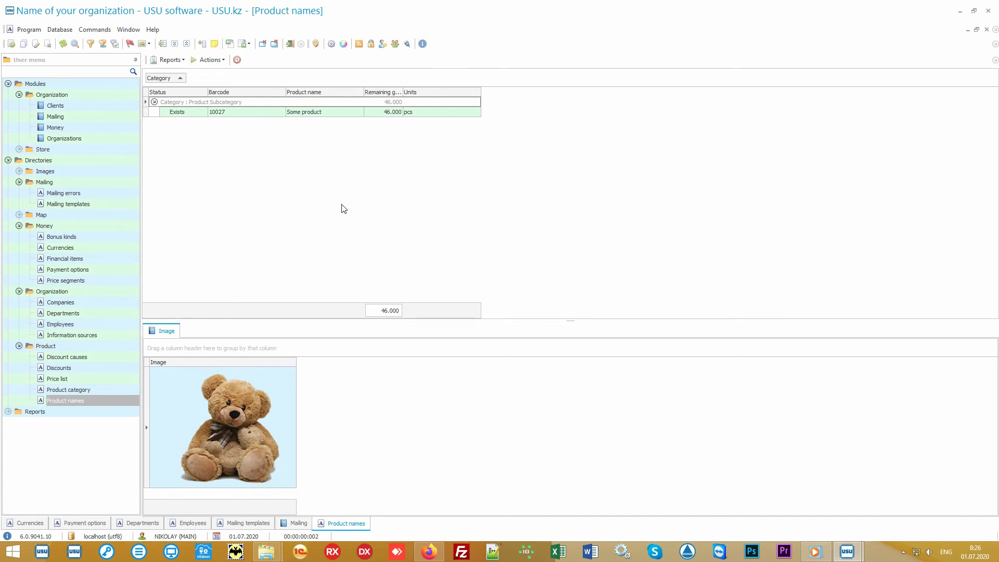
Open the Store's Product purchase list and select the Main store purchase and its product line
{"action": "left_click", "coordinate": [86, 150]}
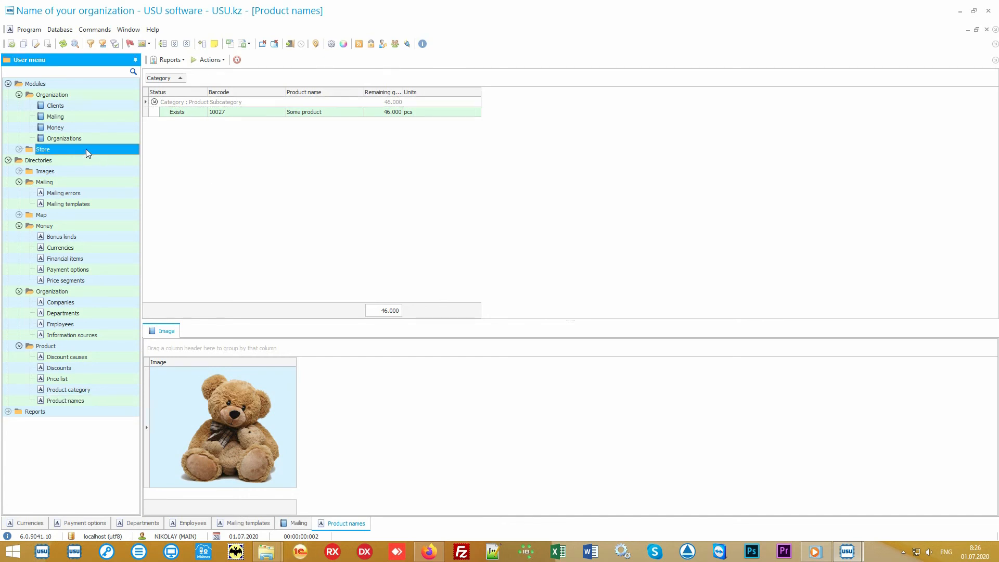
{"action": "left_click", "coordinate": [86, 149]}
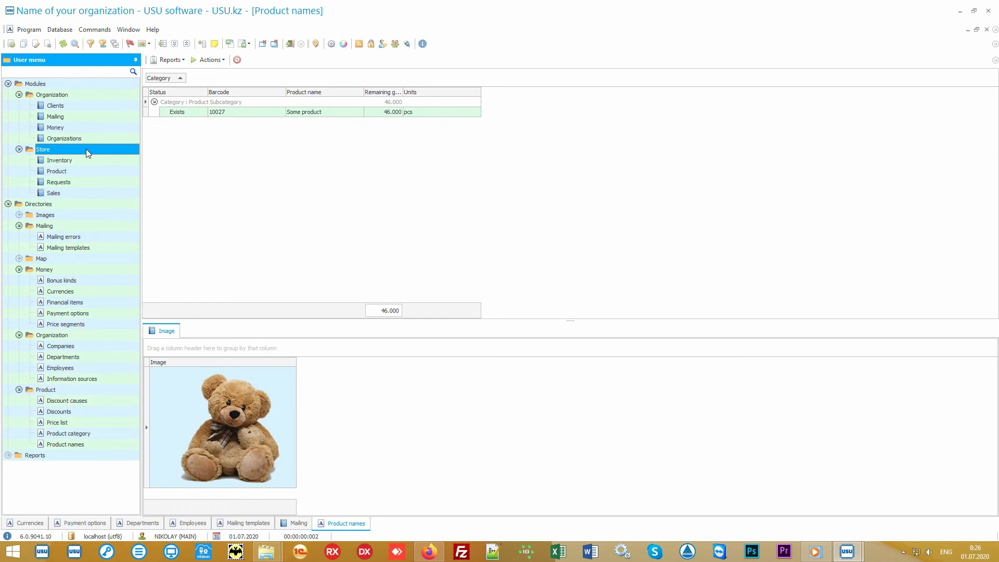
{"action": "double_click", "coordinate": [95, 170]}
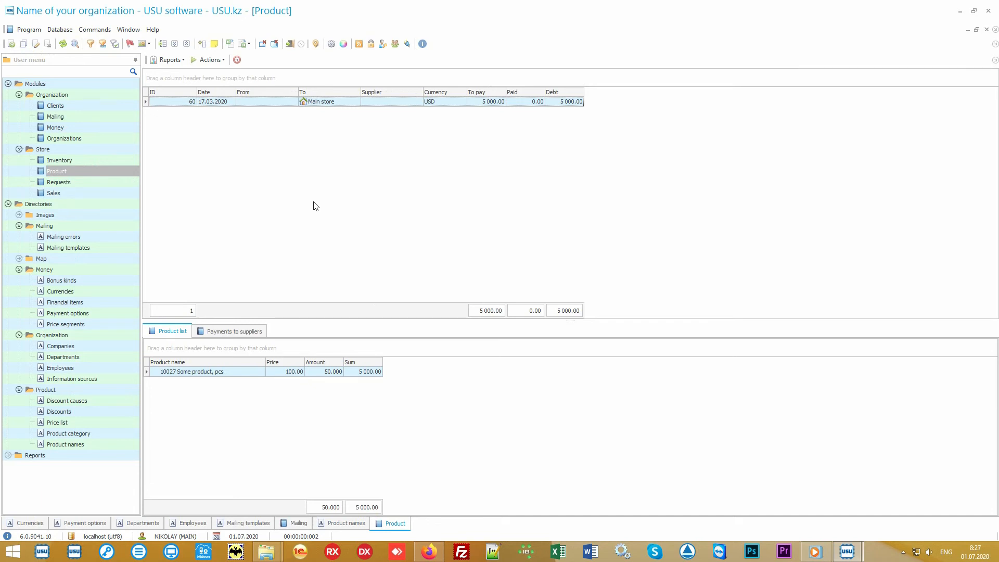
{"action": "left_click", "coordinate": [345, 103]}
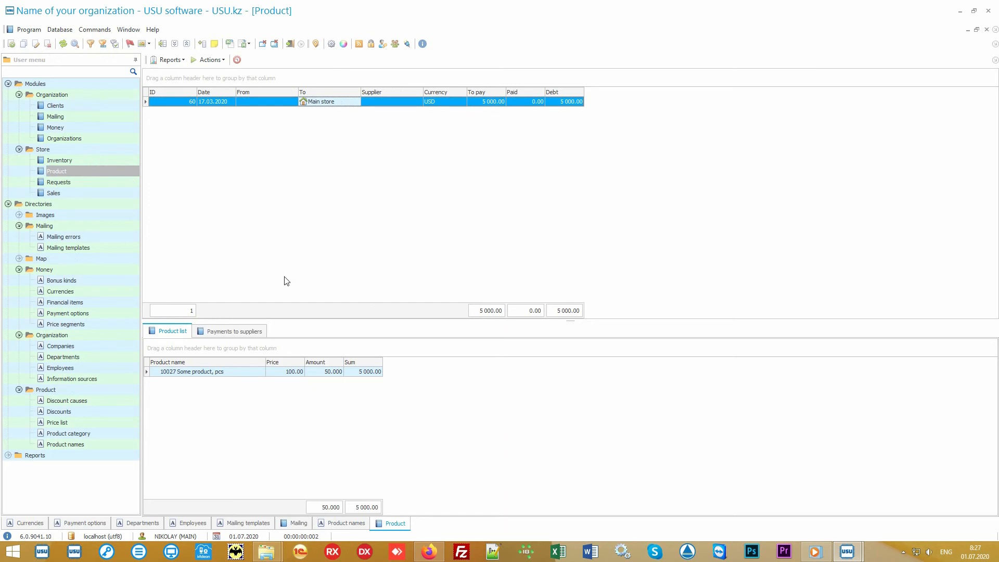
{"action": "left_click", "coordinate": [235, 373]}
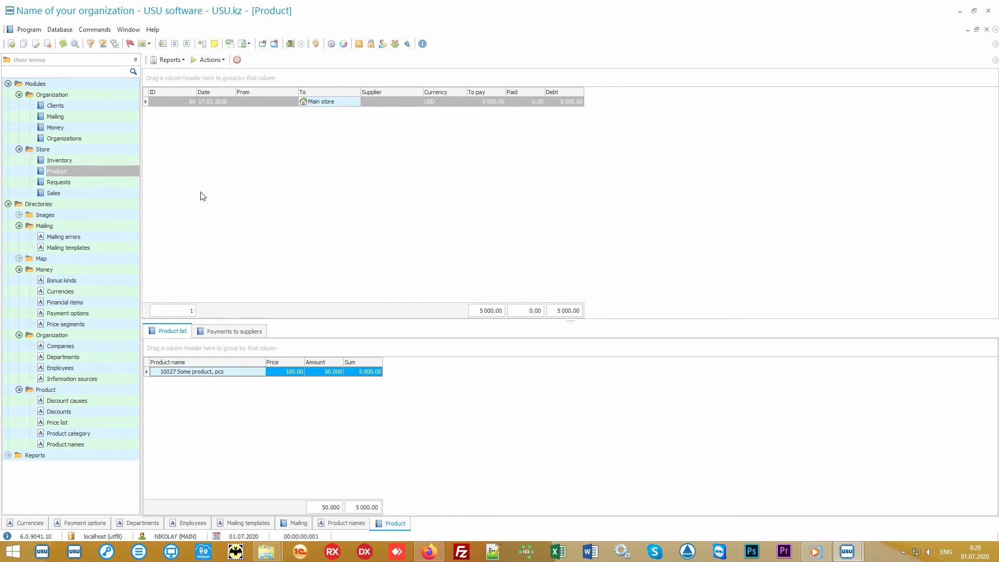
Generate and close the Label set report, then return to Product names
{"action": "left_click", "coordinate": [179, 61]}
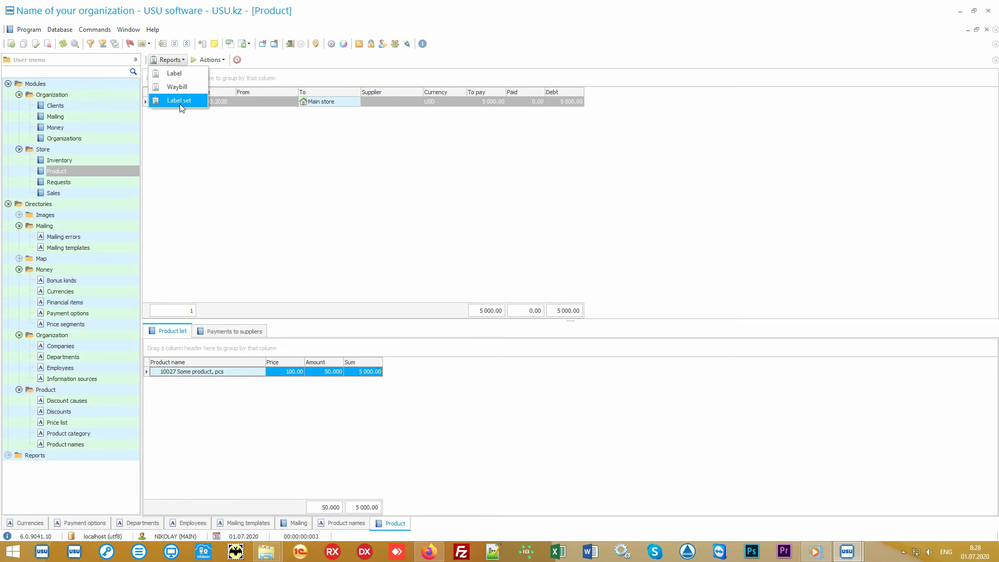
{"action": "left_click", "coordinate": [196, 102]}
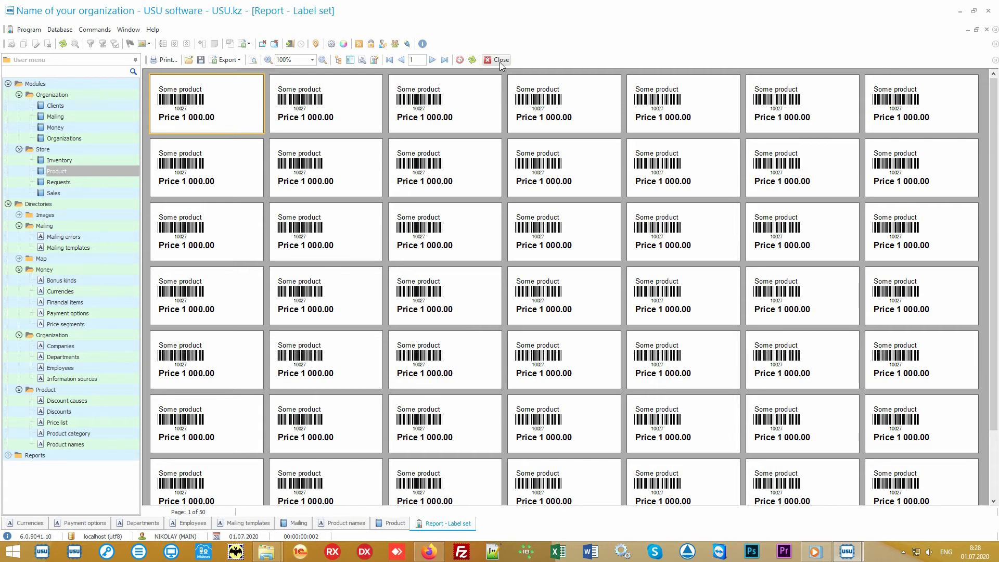
{"action": "left_click", "coordinate": [499, 59]}
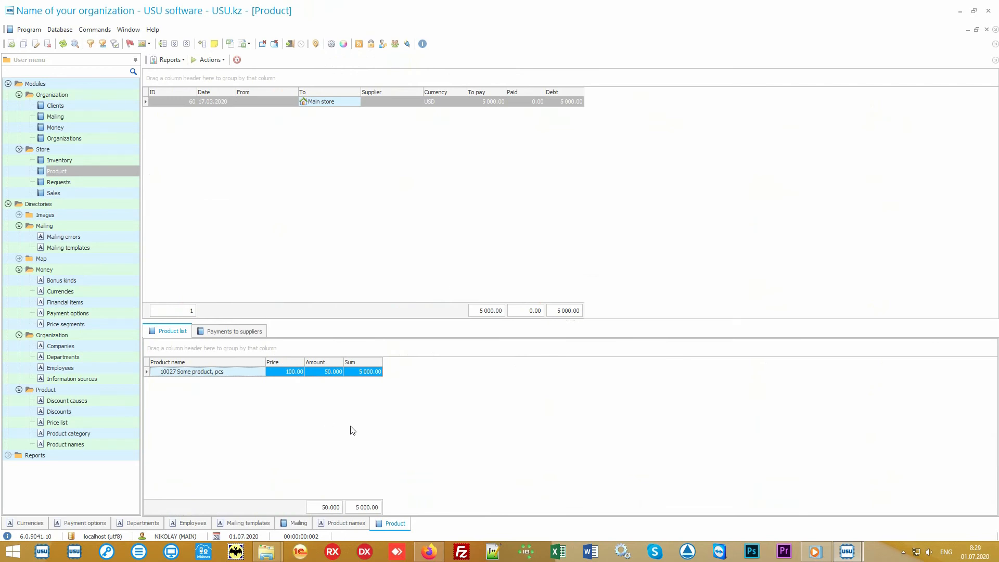
{"action": "left_click", "coordinate": [103, 447]}
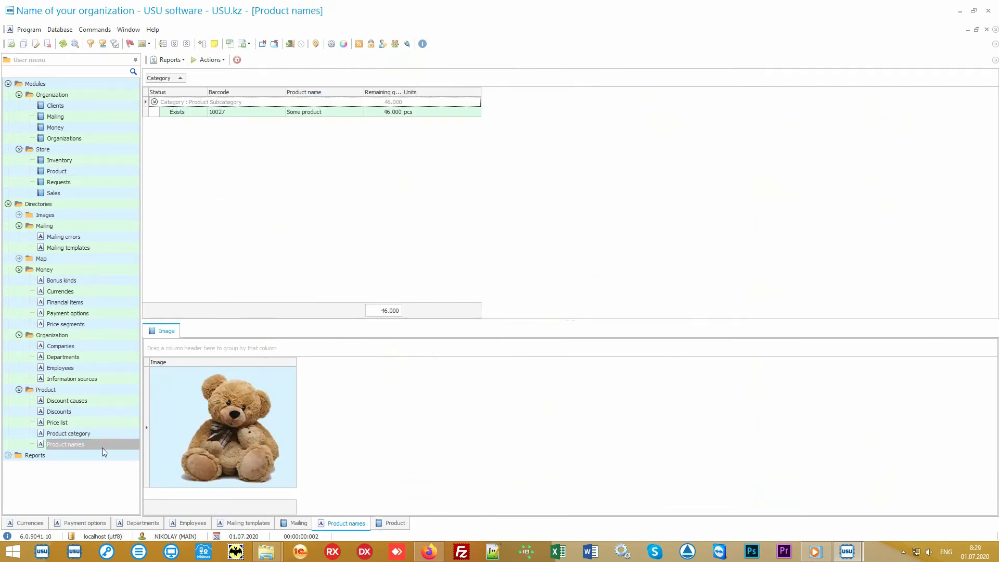
Generate the Records report for Some product, view its label priced 1000, and close it
{"action": "left_click", "coordinate": [322, 112]}
{"action": "left_click", "coordinate": [170, 60]}
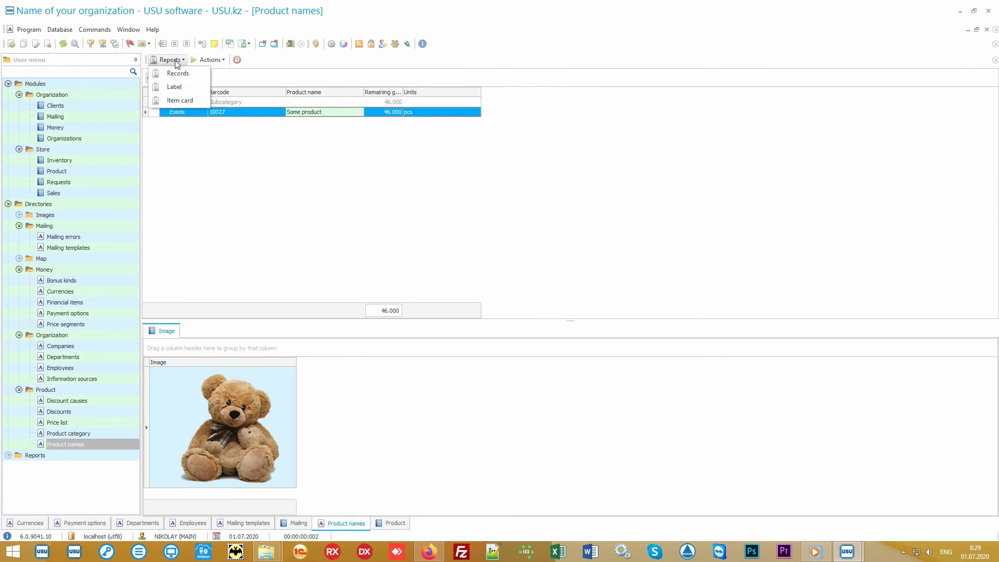
{"action": "left_click", "coordinate": [196, 74]}
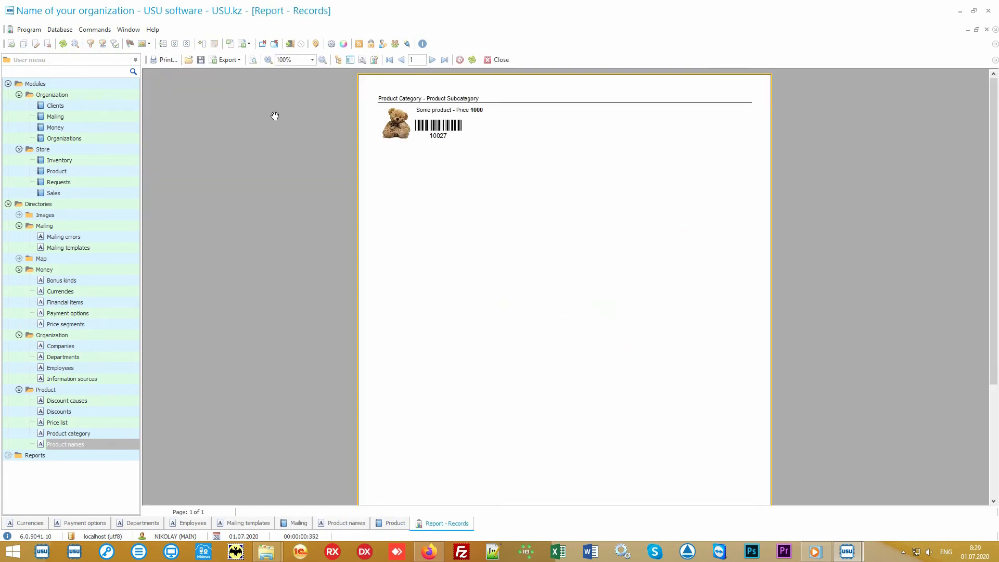
{"action": "scroll", "coordinate": [481, 203], "scroll_direction": "up", "scroll_amount": 3}
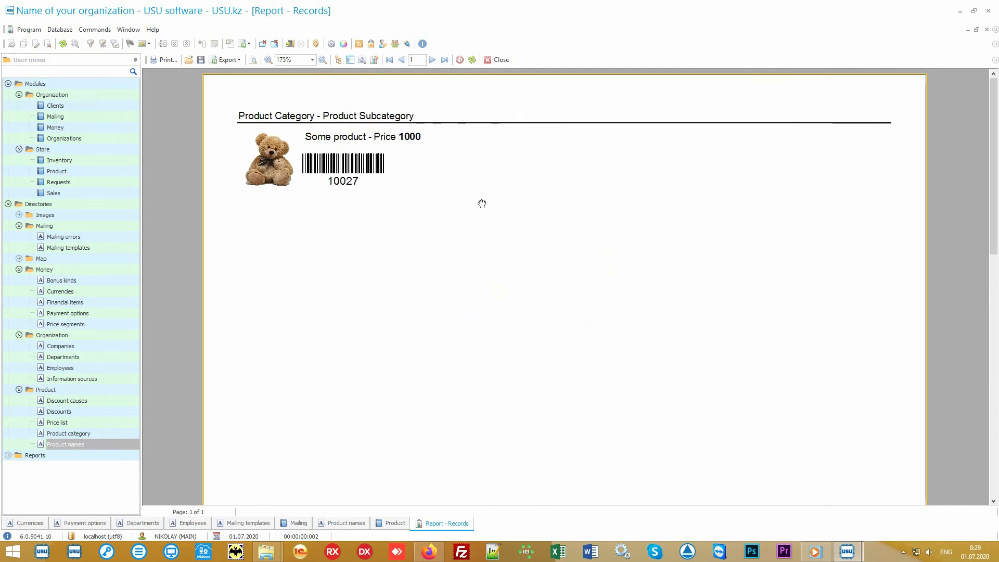
{"action": "left_click", "coordinate": [498, 60]}
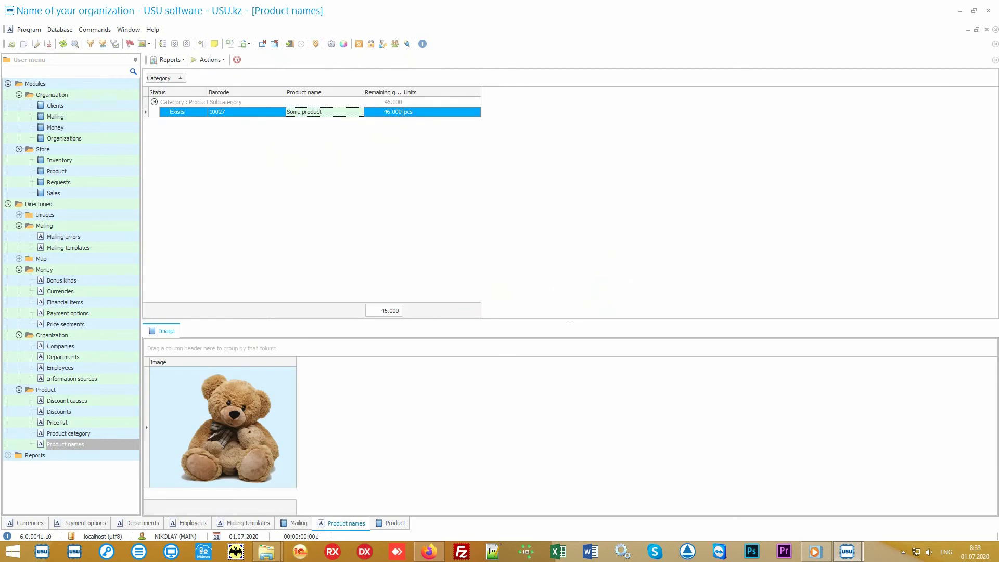
Review the Main store goods receipt and the transfer to Branch 1, then open Sales
{"action": "left_click", "coordinate": [117, 173]}
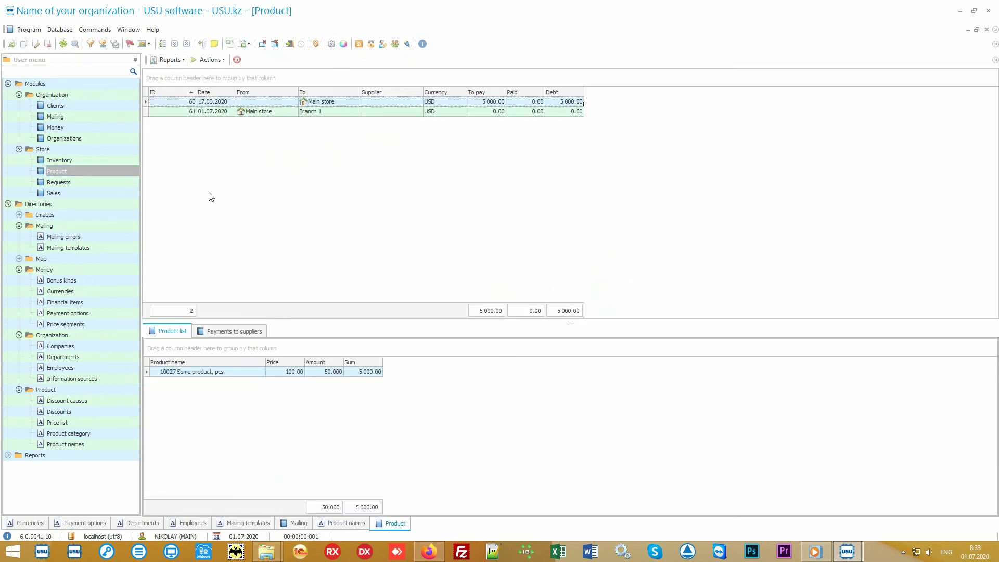
{"action": "left_click", "coordinate": [343, 104]}
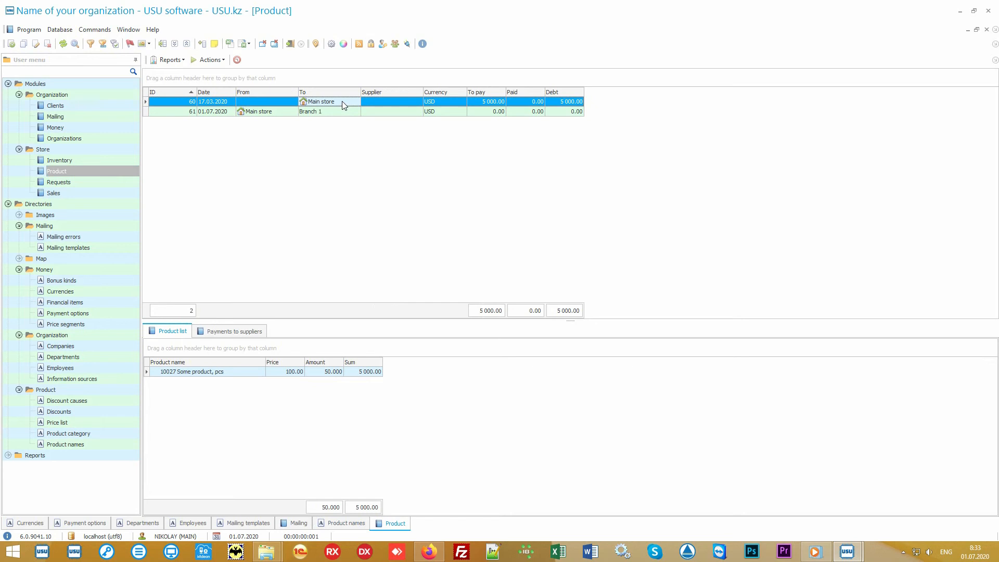
{"action": "left_click", "coordinate": [278, 114]}
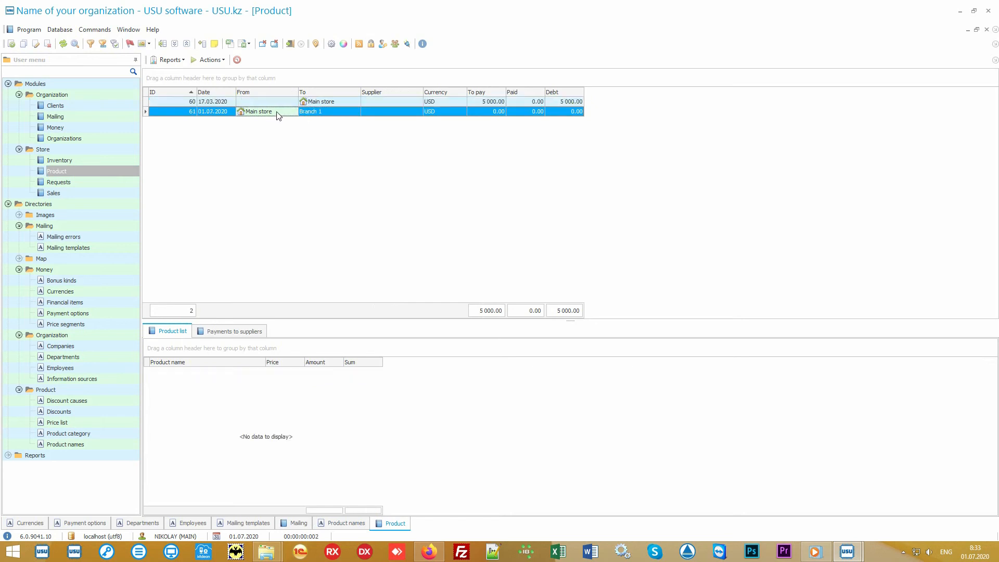
{"action": "left_click", "coordinate": [329, 112]}
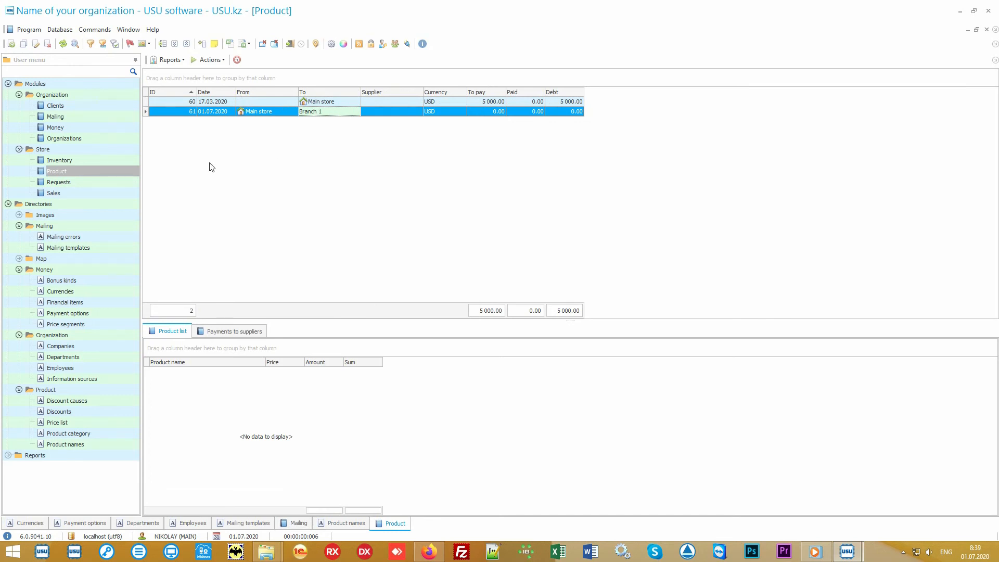
{"action": "left_click", "coordinate": [99, 194]}
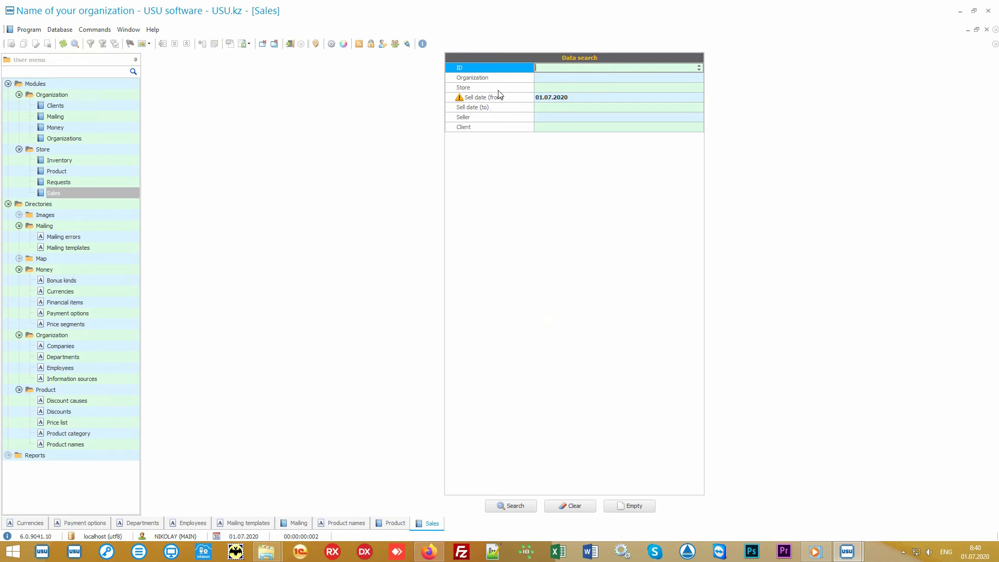
Search sales from 01.07.2020 onward, which returns none, and show the sales Actions
{"action": "mouse_move", "coordinate": [508, 78]}
{"action": "left_mouse_down"}
{"action": "mouse_move", "coordinate": [502, 134]}
{"action": "mouse_move", "coordinate": [502, 70]}
{"action": "left_mouse_up"}
{"action": "left_click", "coordinate": [515, 506]}
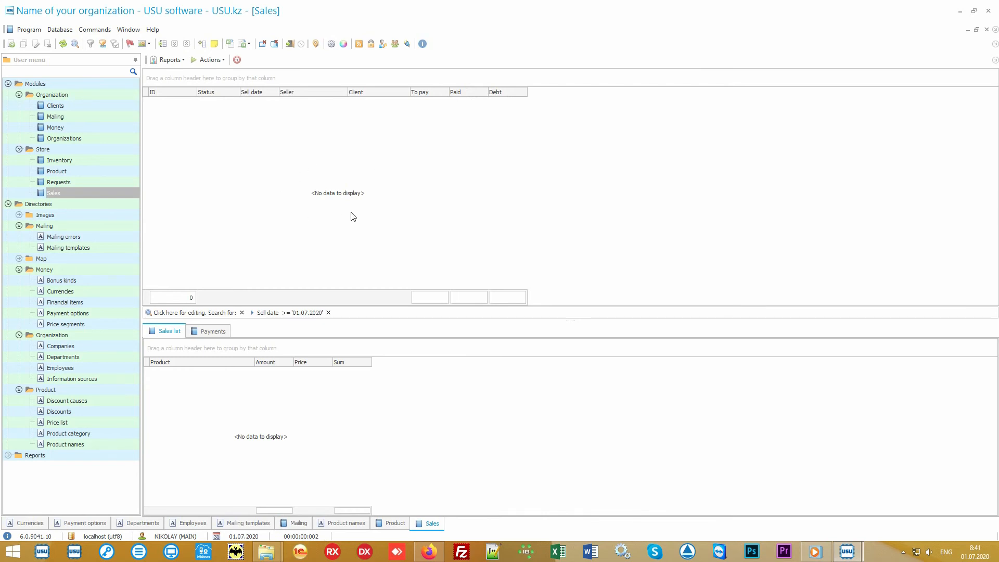
{"action": "left_click", "coordinate": [211, 60]}
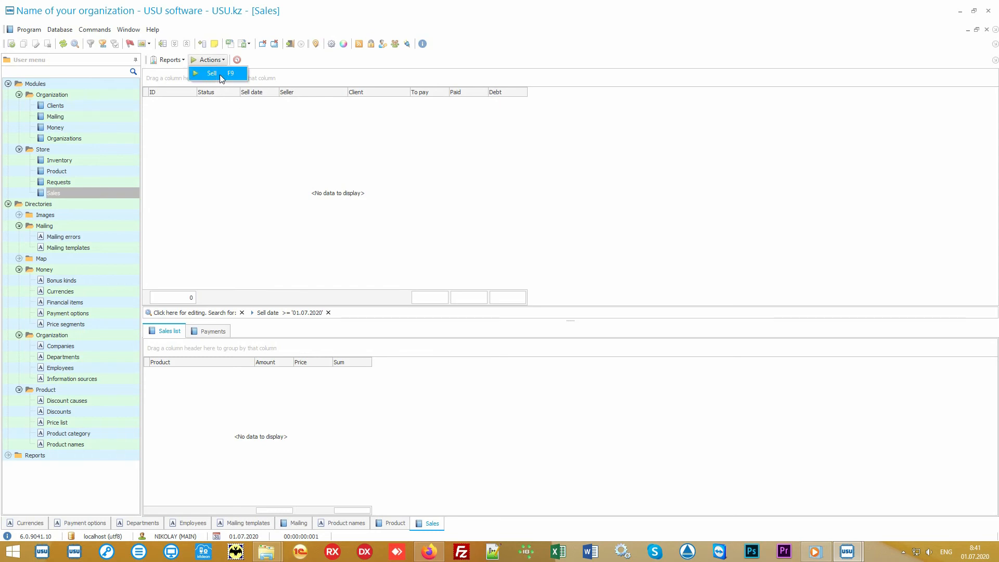
Start a new sale and attach the client by entering their loyalty card number
{"action": "left_click", "coordinate": [220, 77]}
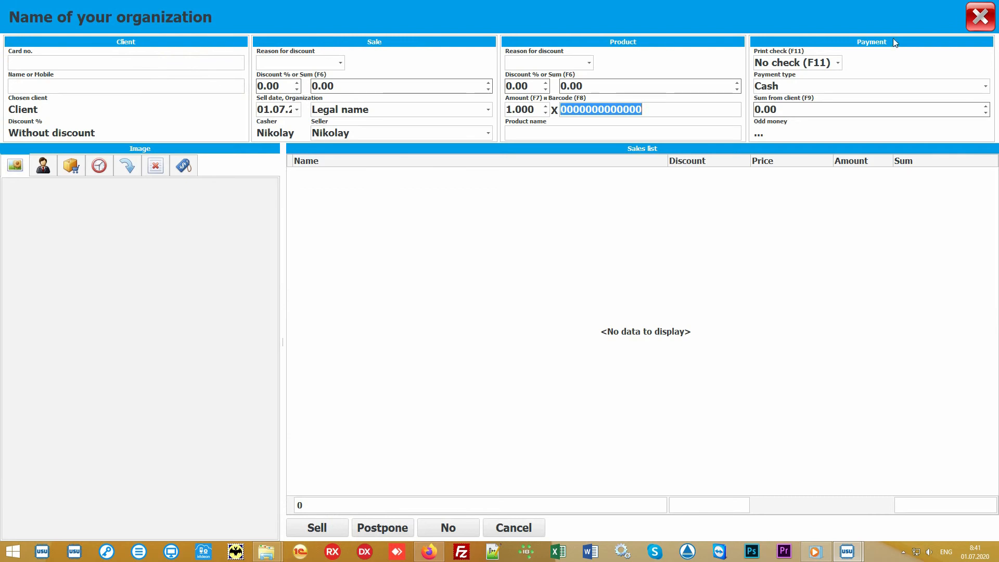
{"action": "left_click", "coordinate": [455, 261]}
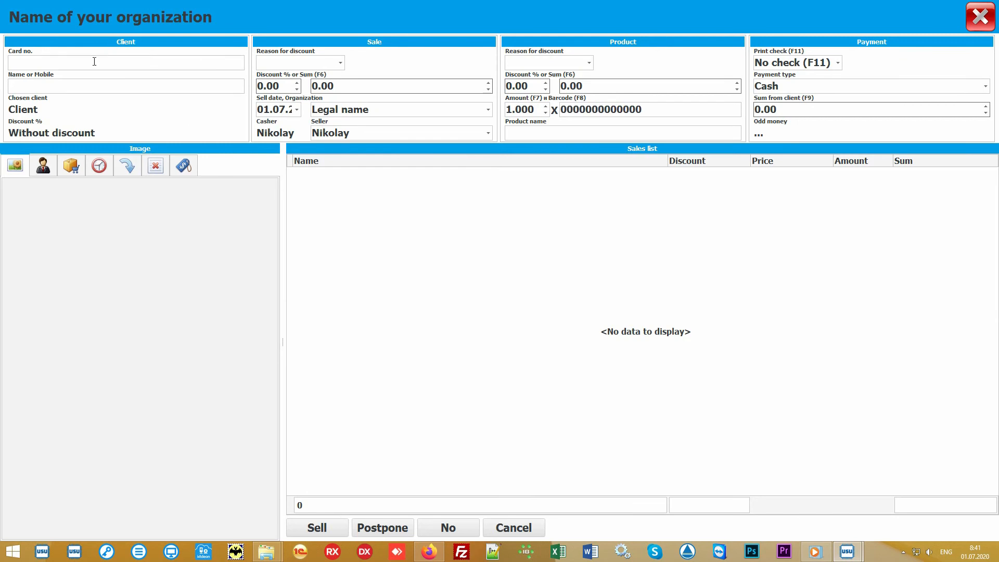
{"action": "left_click", "coordinate": [78, 62]}
{"action": "type", "text": "111"}
{"action": "key", "text": "Return"}
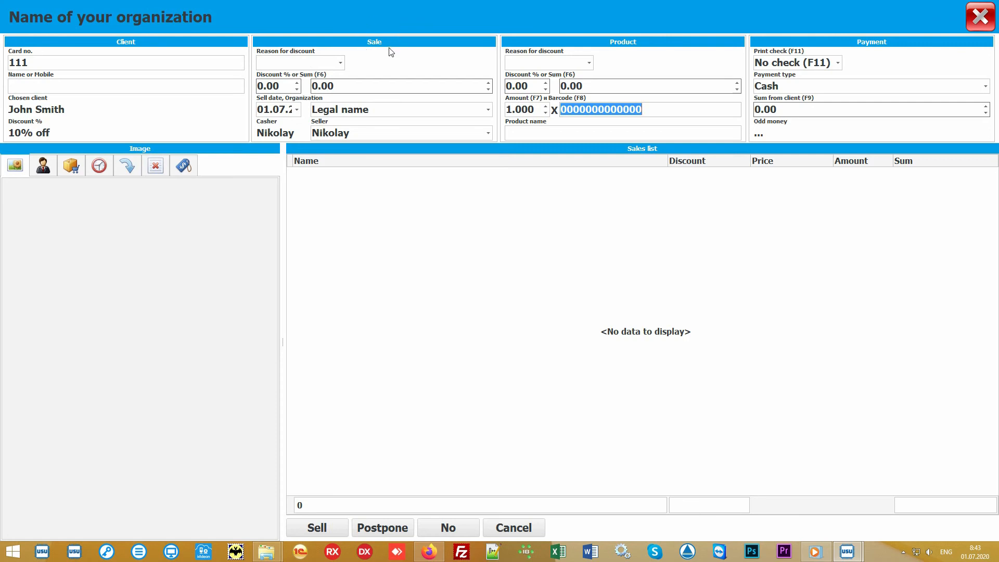
Keep Legal name as the sale's organization and leave the current seller
{"action": "left_click", "coordinate": [488, 111]}
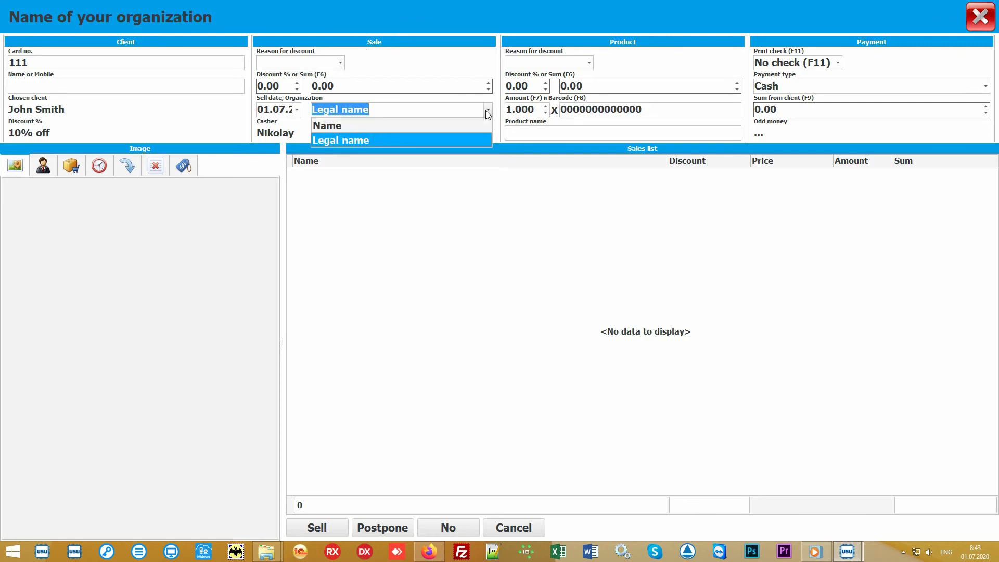
{"action": "left_click", "coordinate": [488, 111]}
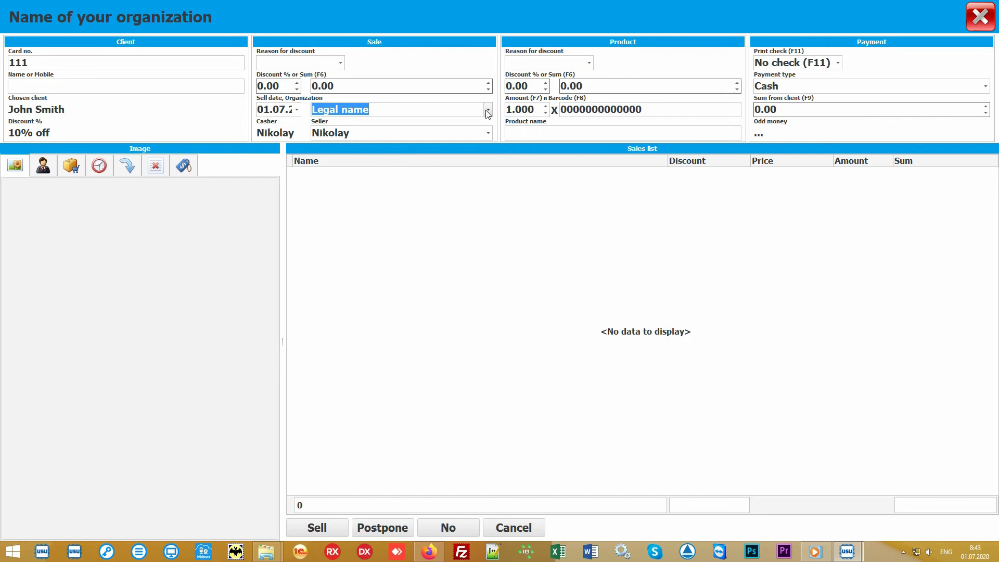
{"action": "left_click", "coordinate": [488, 133]}
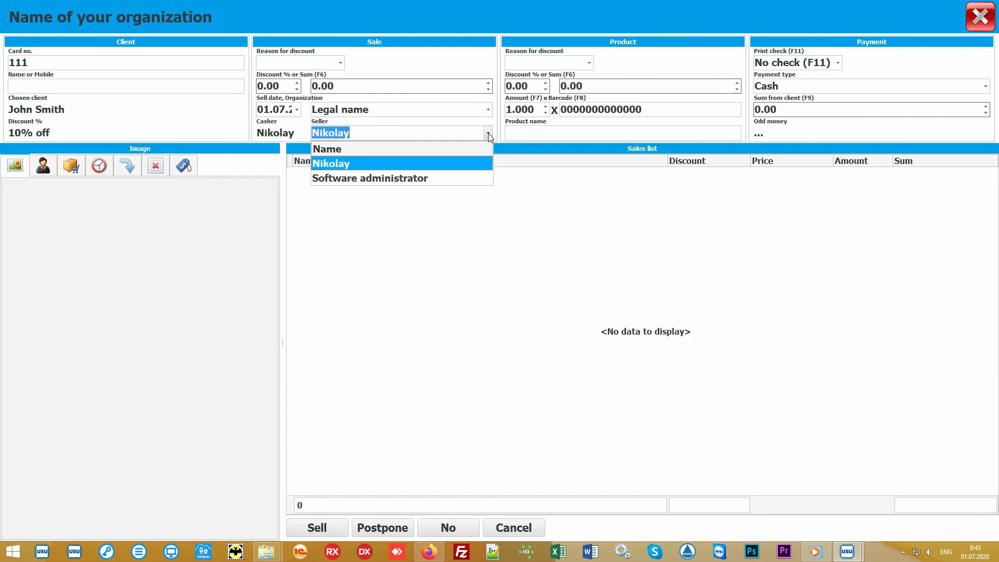
{"action": "left_click", "coordinate": [460, 164]}
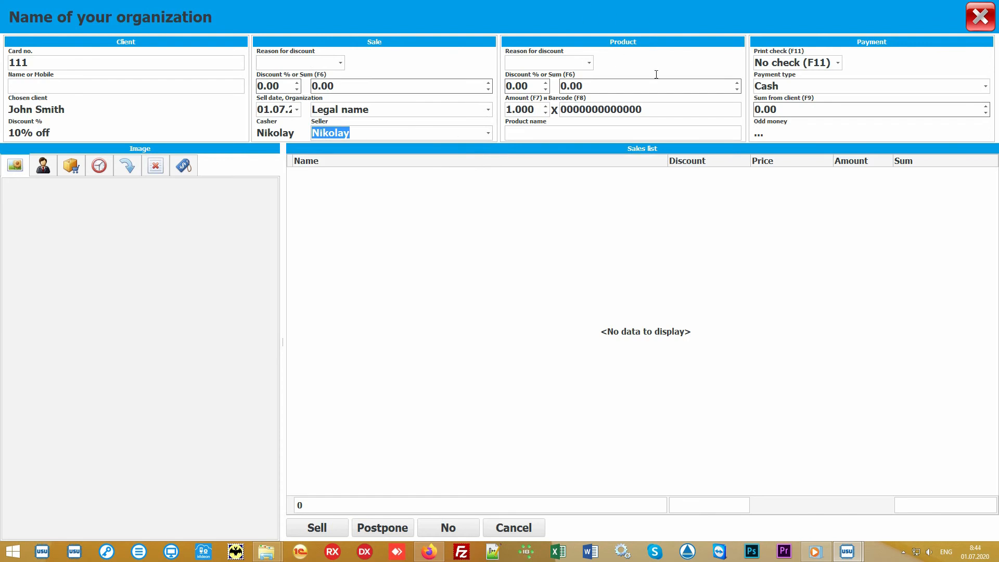
Add barcode 10027 Some product at 900.00 and show the product catalogue
{"action": "left_click", "coordinate": [670, 109]}
{"action": "type", "text": "100"}
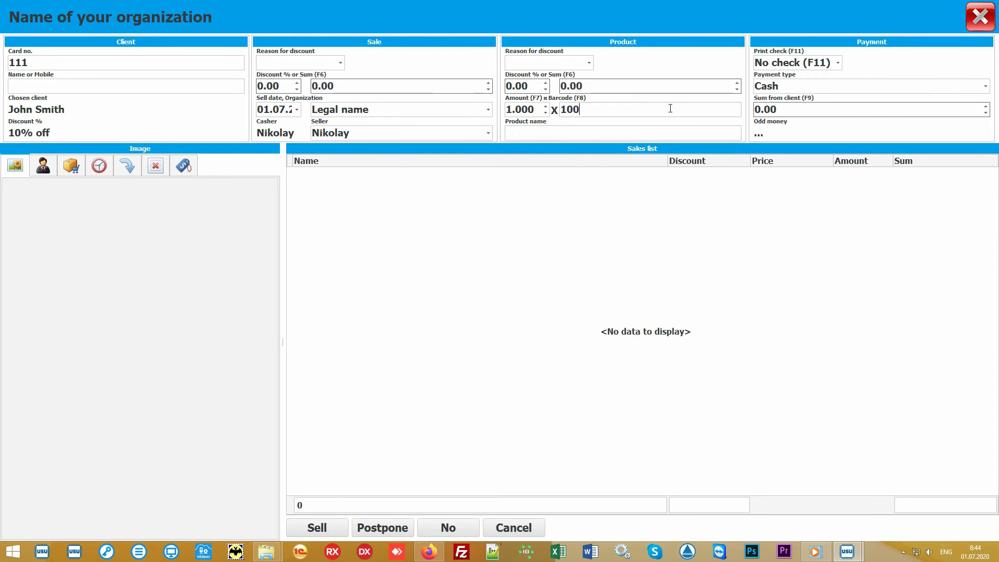
{"action": "type", "text": "27"}
{"action": "key", "text": "Return"}
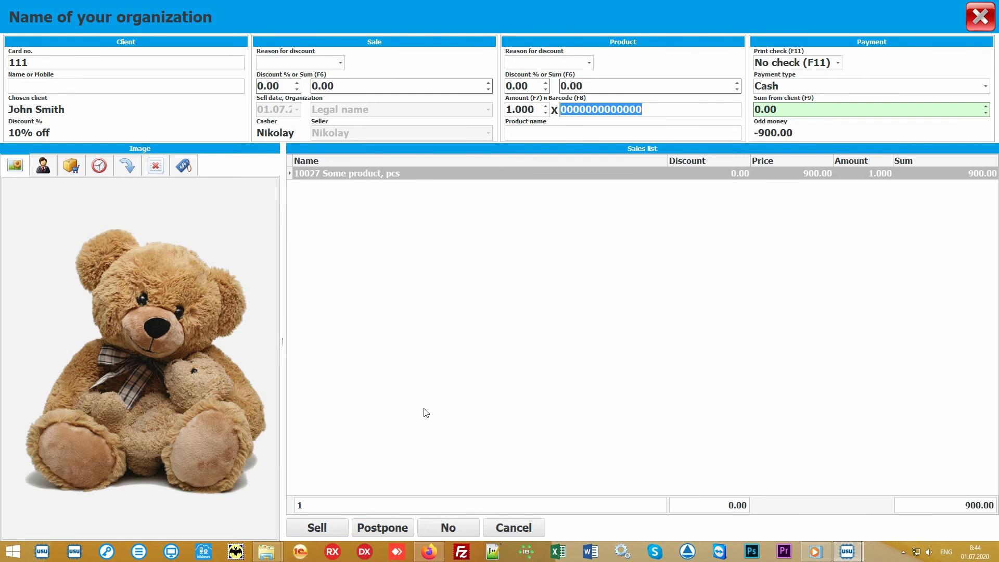
{"action": "left_click", "coordinate": [486, 337]}
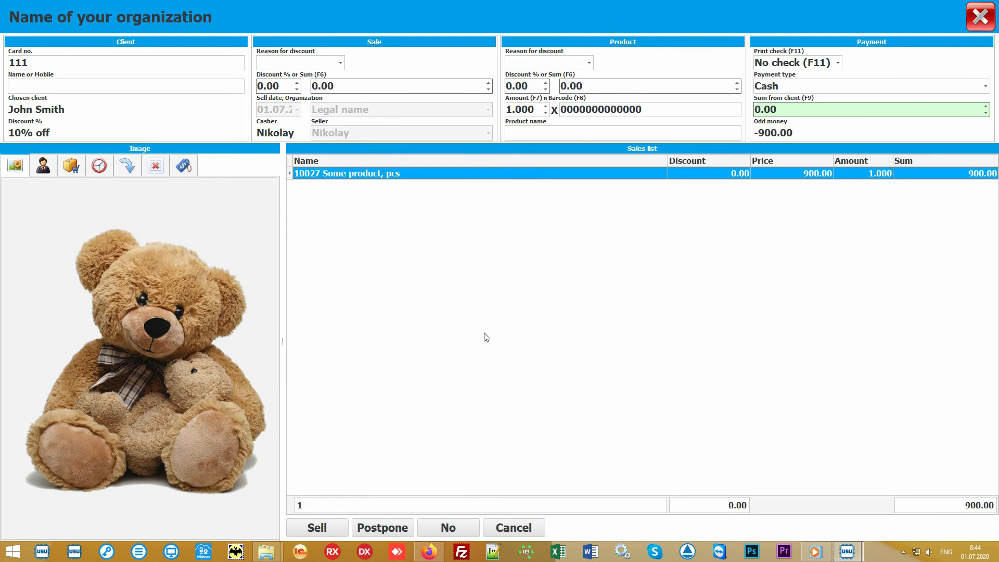
{"action": "left_click", "coordinate": [555, 131]}
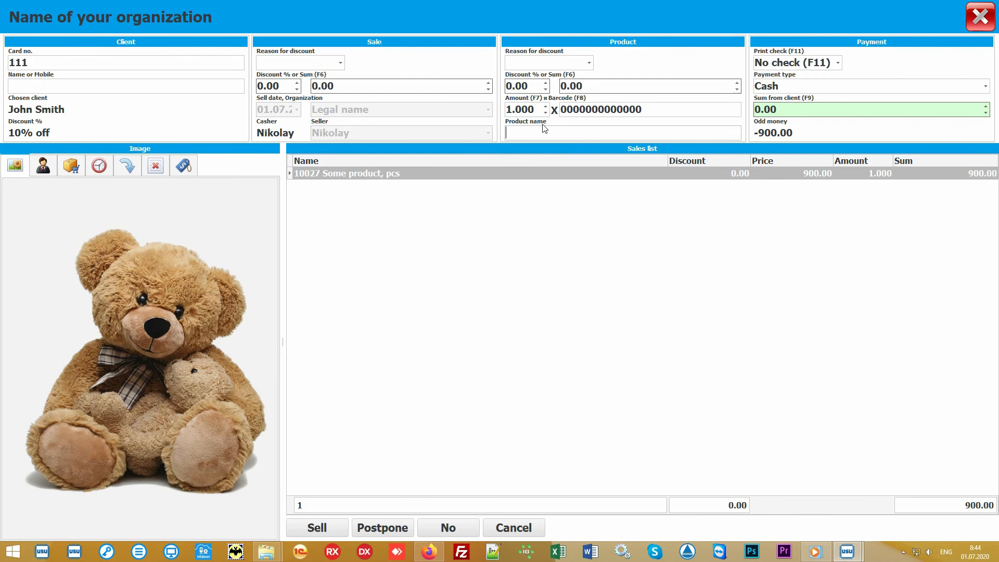
{"action": "left_click", "coordinate": [71, 166]}
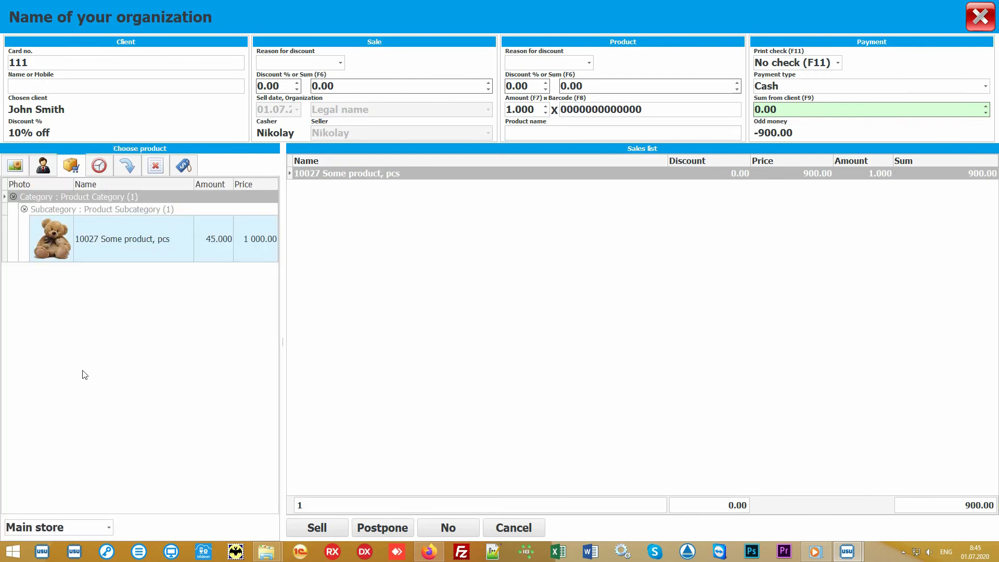
Enter 1000 as the sum received from the client
{"action": "left_click", "coordinate": [162, 343]}
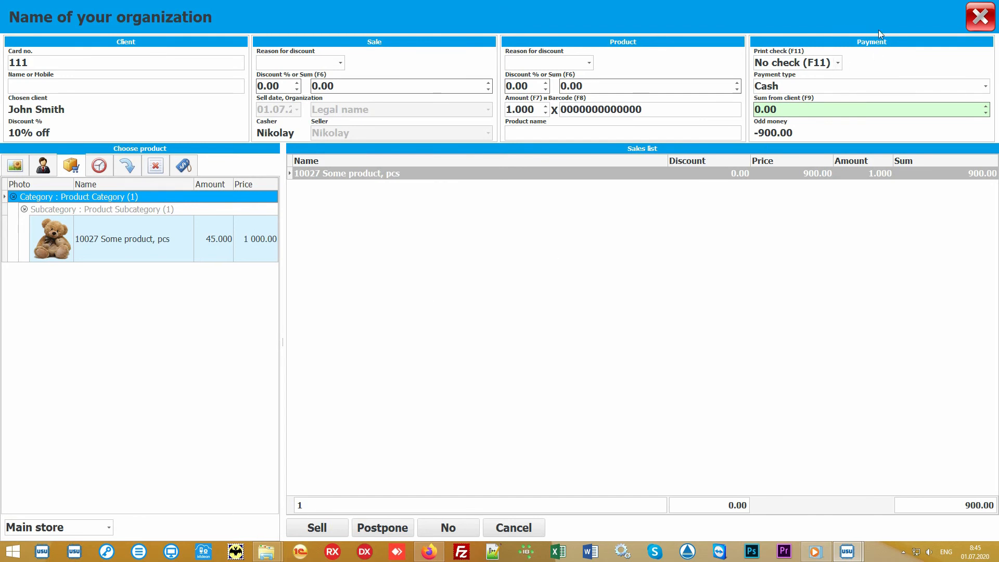
{"action": "left_click", "coordinate": [819, 110]}
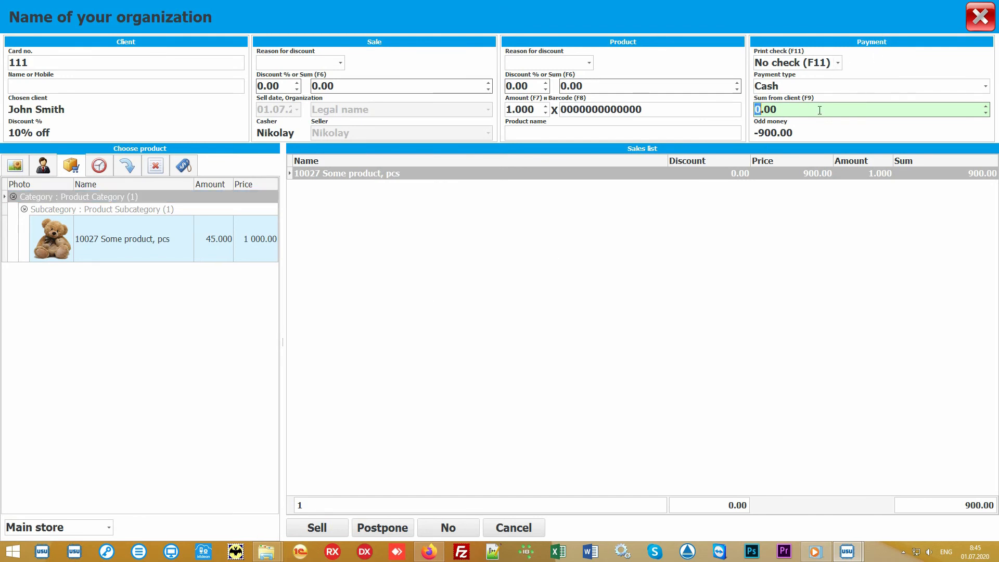
{"action": "type", "text": "1000"}
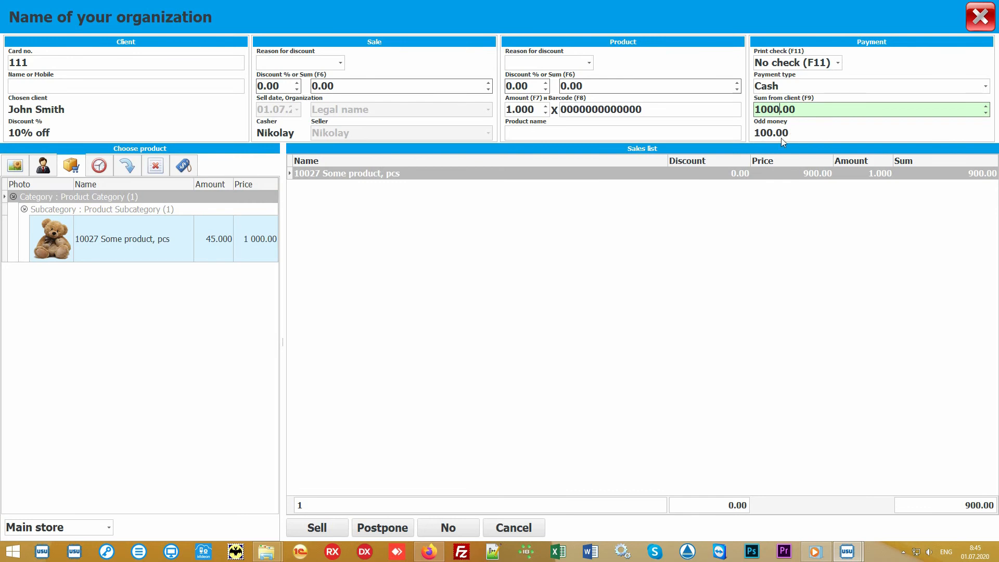
Keep Cash as the payment type and No check for receipt printing
{"action": "left_click", "coordinate": [987, 89]}
{"action": "left_click", "coordinate": [987, 88]}
{"action": "left_click", "coordinate": [839, 64]}
{"action": "left_click", "coordinate": [838, 64]}
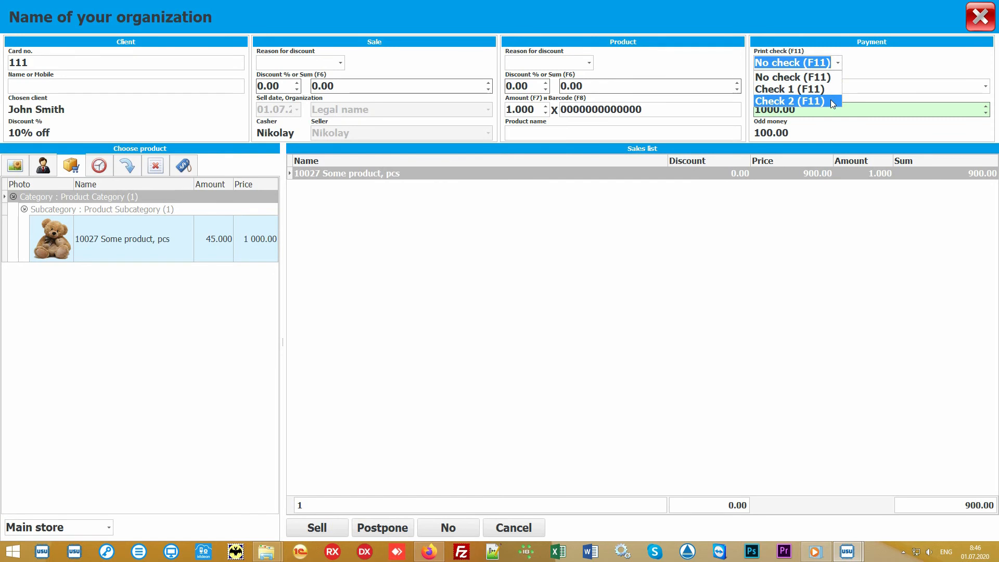
{"action": "left_click", "coordinate": [838, 64]}
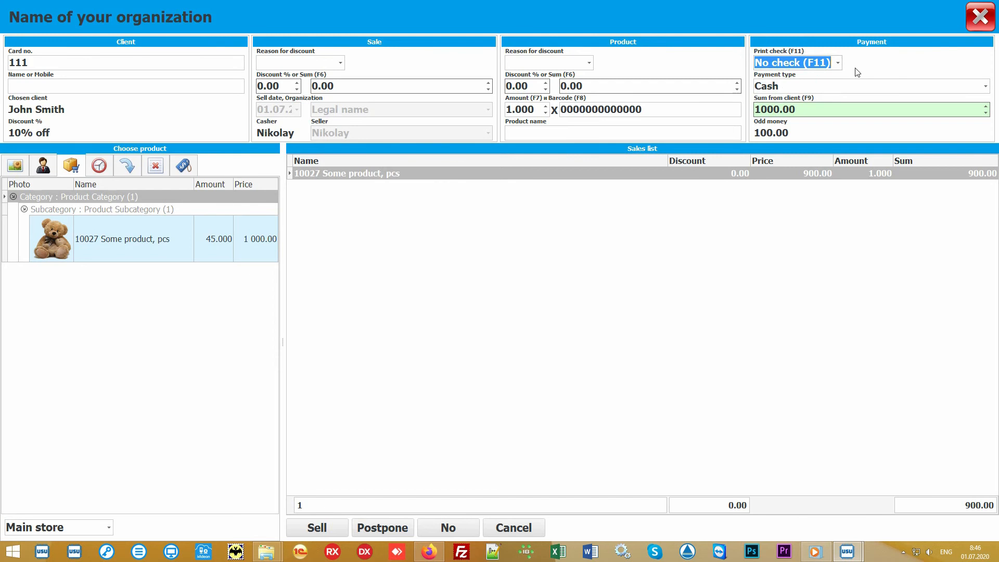
{"action": "left_click", "coordinate": [501, 299]}
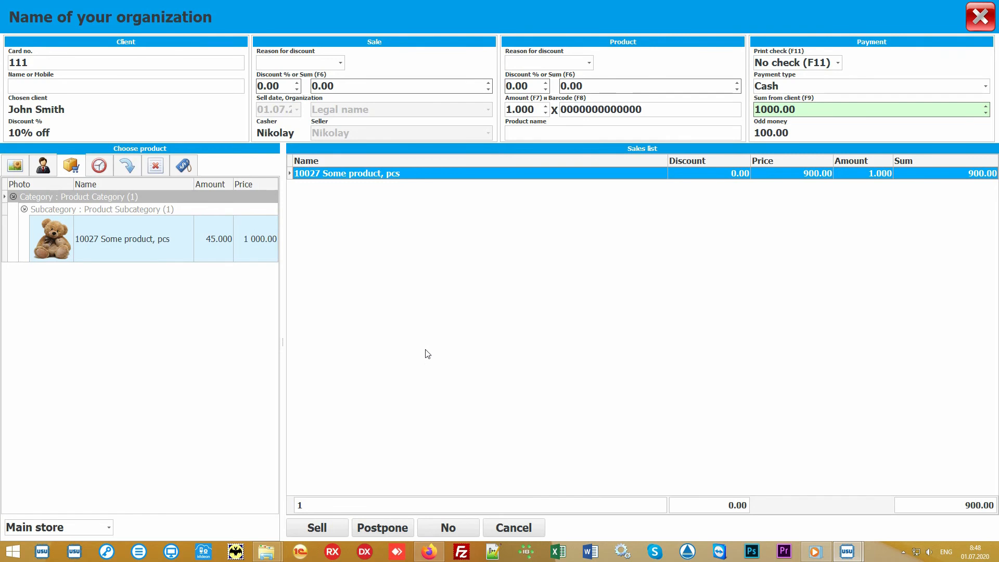
Complete the 900.00 sale, close the sale window and select it in the Sales list
{"action": "left_click", "coordinate": [318, 528]}
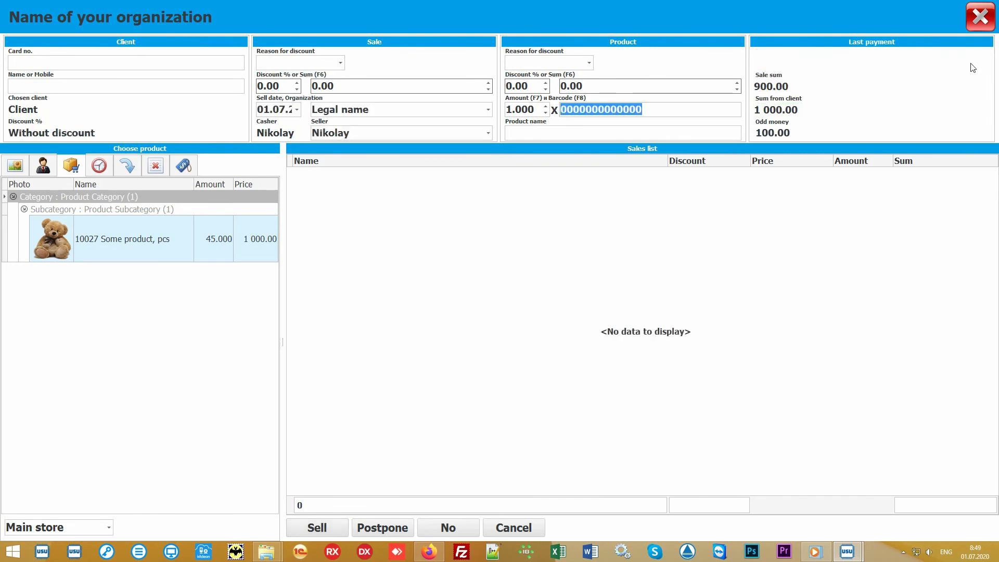
{"action": "left_click", "coordinate": [982, 24]}
{"action": "left_click", "coordinate": [362, 102]}
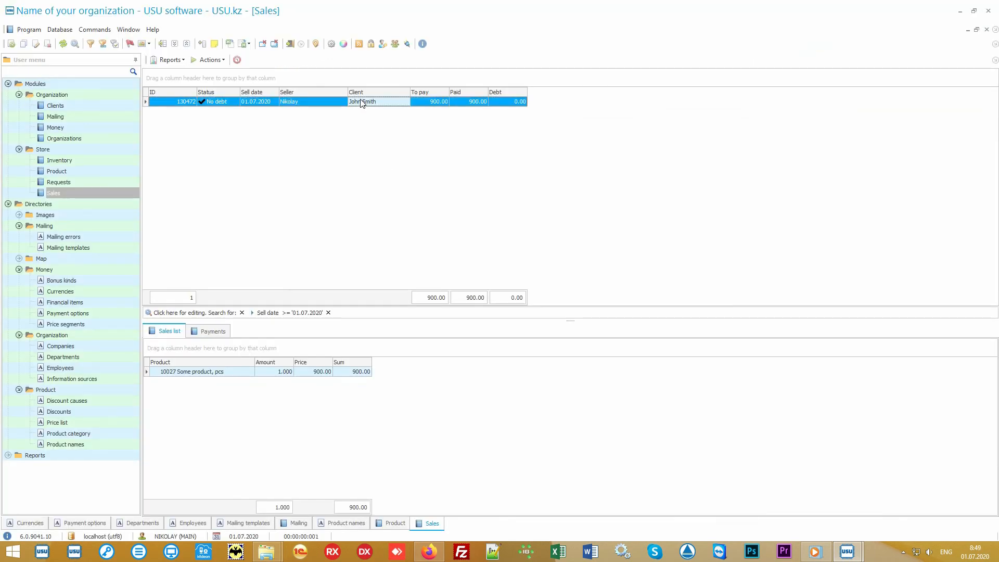
View the sale's receipt report, then close it to return to Sales
{"action": "left_click", "coordinate": [172, 60]}
{"action": "left_click", "coordinate": [191, 71]}
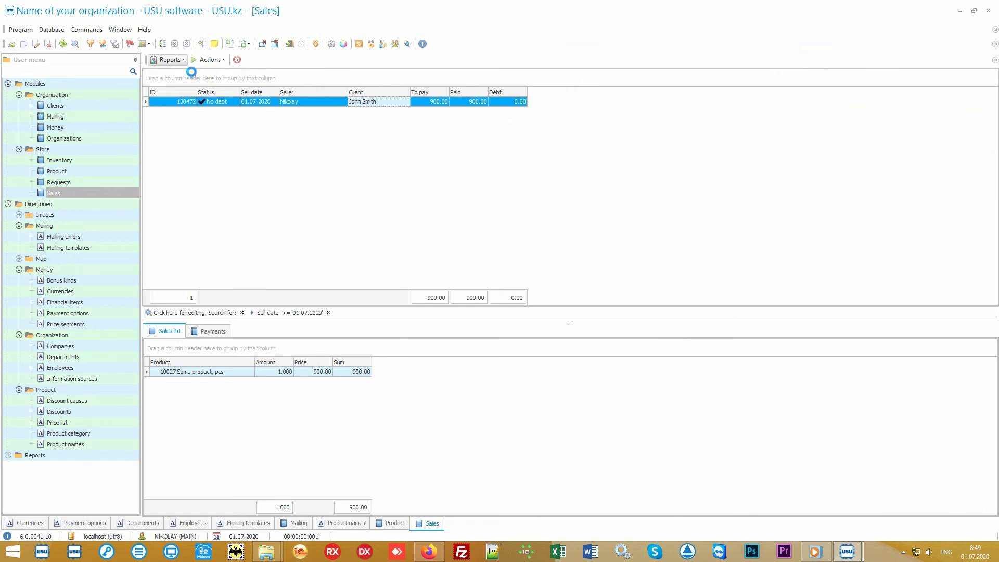
{"action": "scroll", "coordinate": [496, 230], "scroll_direction": "up", "scroll_amount": 6}
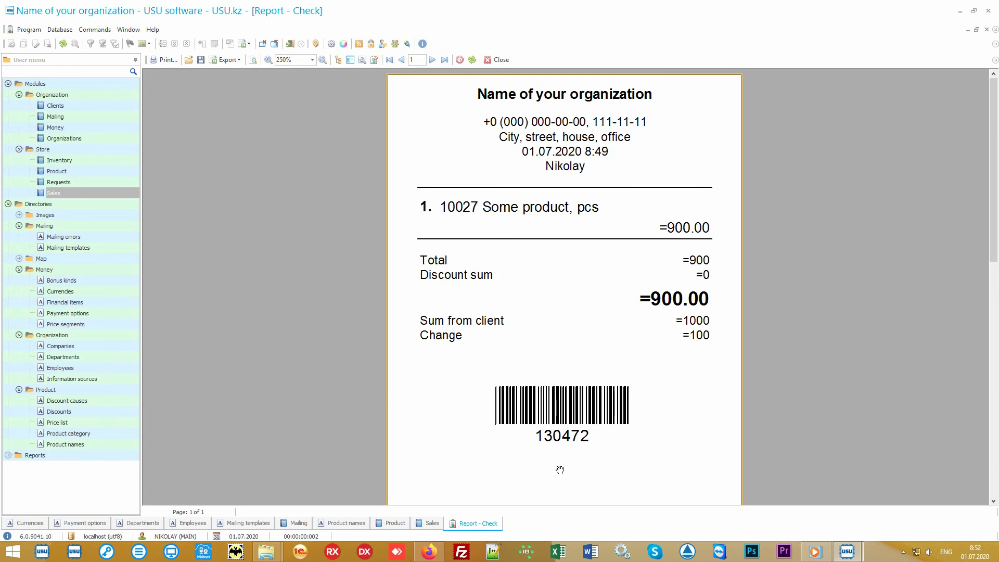
{"action": "left_click", "coordinate": [499, 60]}
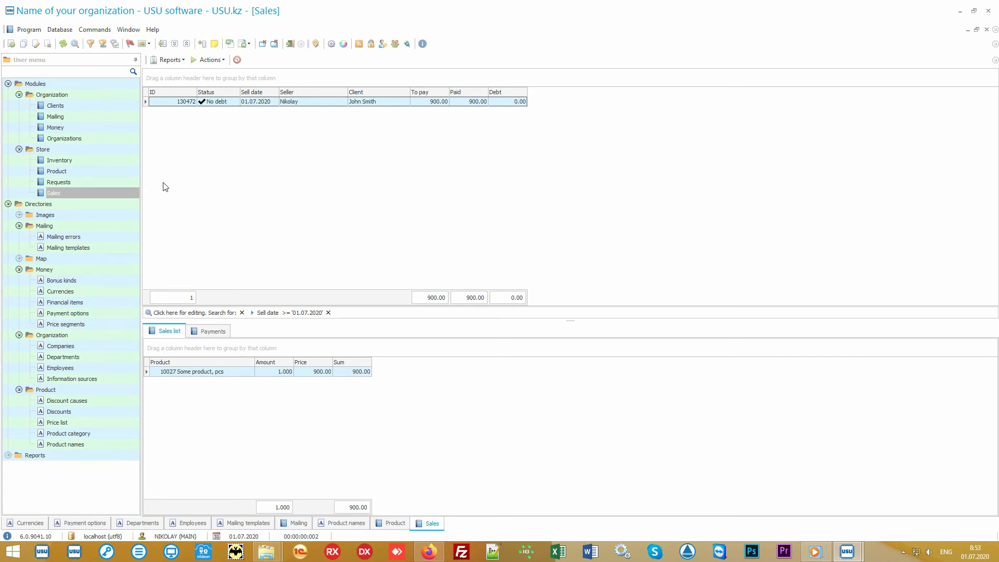
Review the inventory check (50 planned, 47 counted, -3 difference), then switch to Clients
{"action": "left_click", "coordinate": [110, 161]}
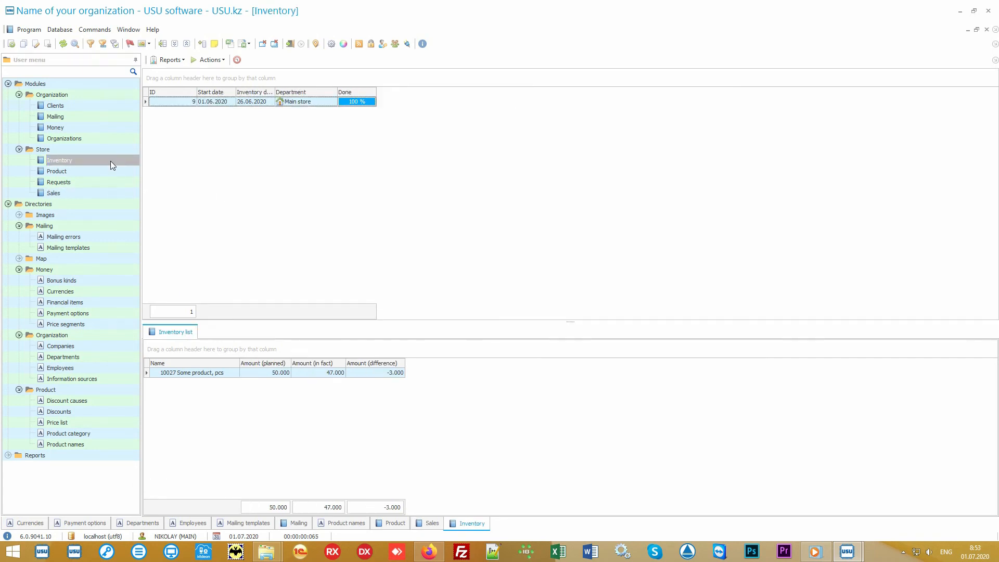
{"action": "left_click", "coordinate": [330, 104]}
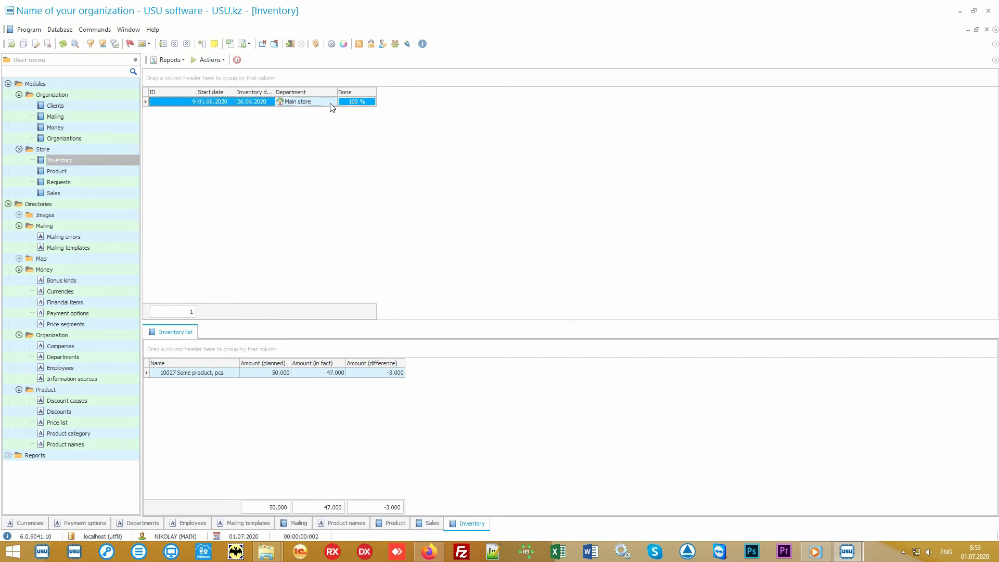
{"action": "left_click", "coordinate": [226, 376]}
{"action": "left_click", "coordinate": [254, 378]}
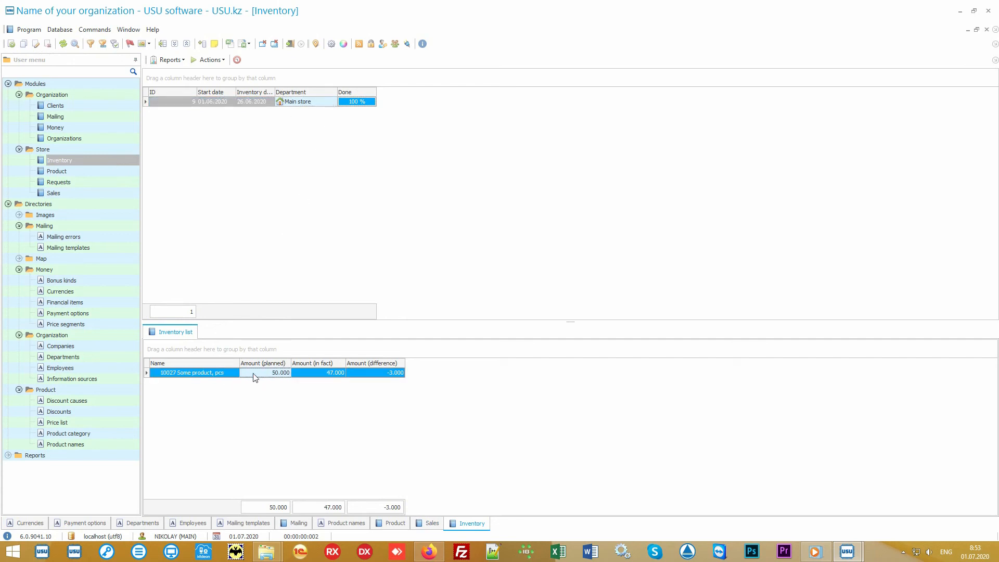
{"action": "left_click", "coordinate": [308, 377]}
{"action": "left_click", "coordinate": [368, 374]}
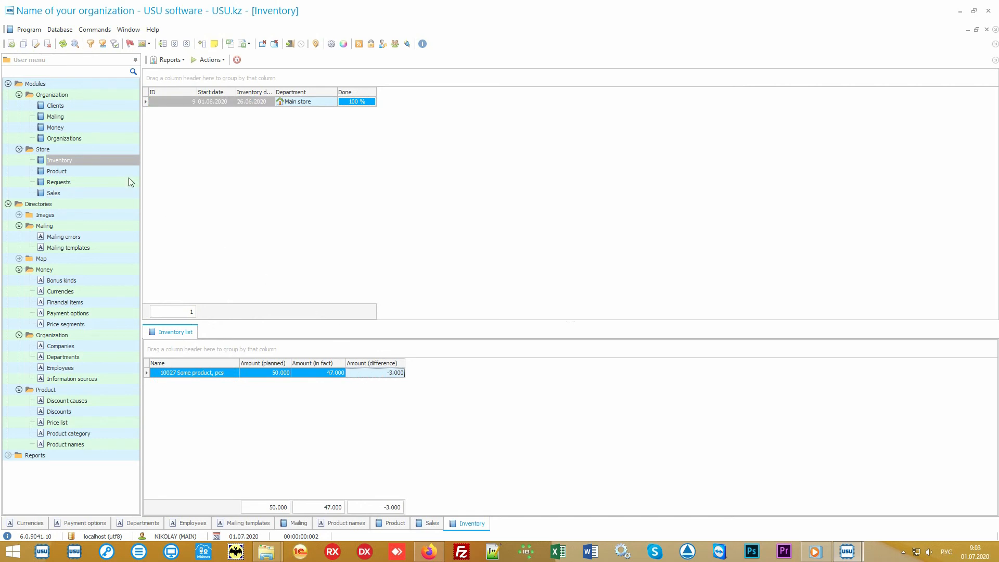
{"action": "left_click", "coordinate": [76, 106]}
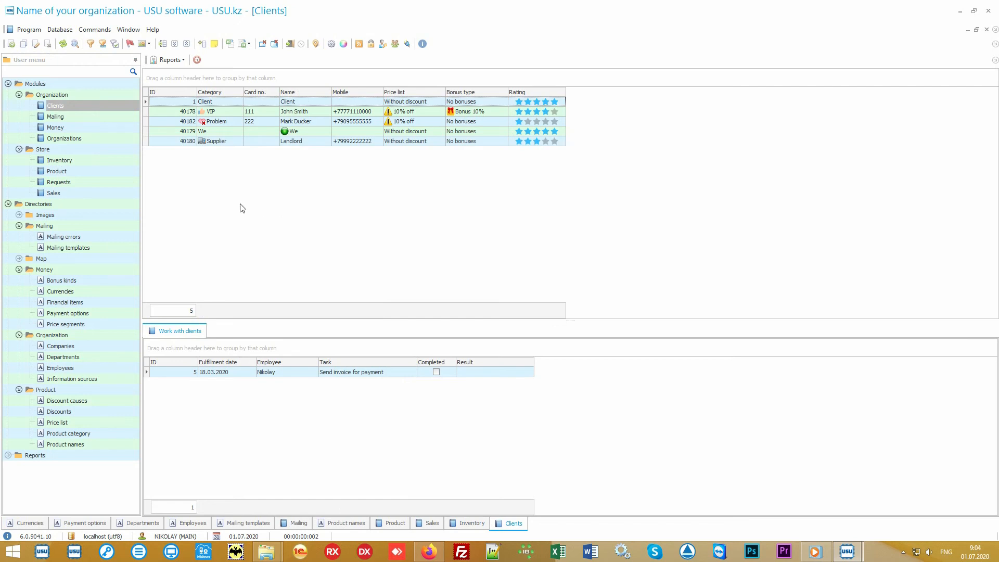
{"action": "left_click", "coordinate": [101, 196]}
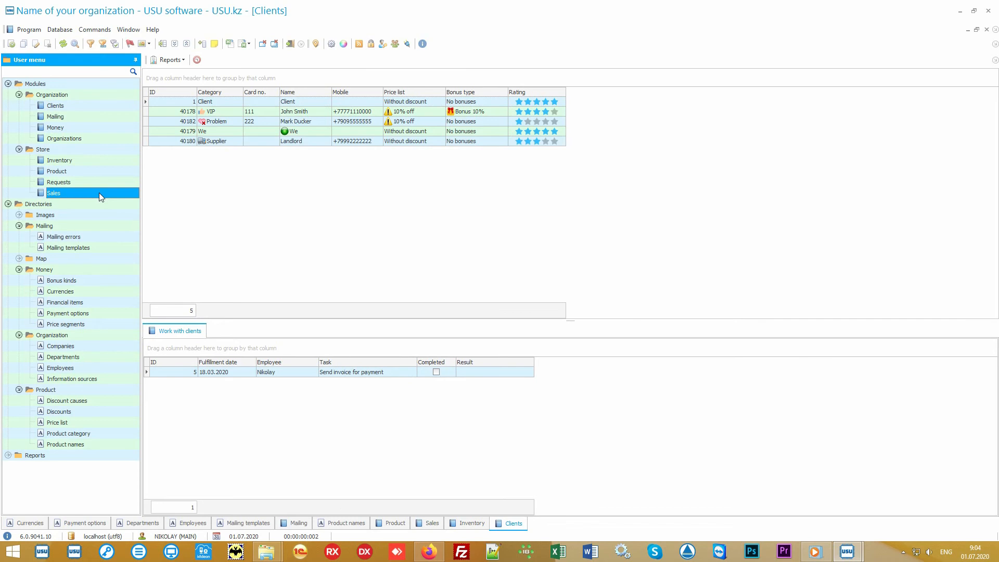
{"action": "left_click", "coordinate": [96, 107]}
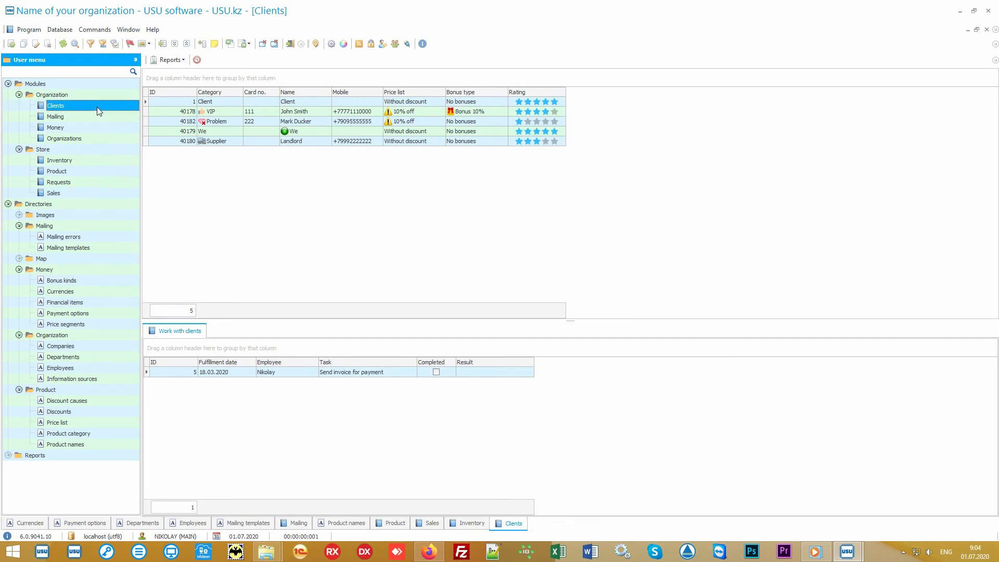
{"action": "left_click", "coordinate": [297, 221]}
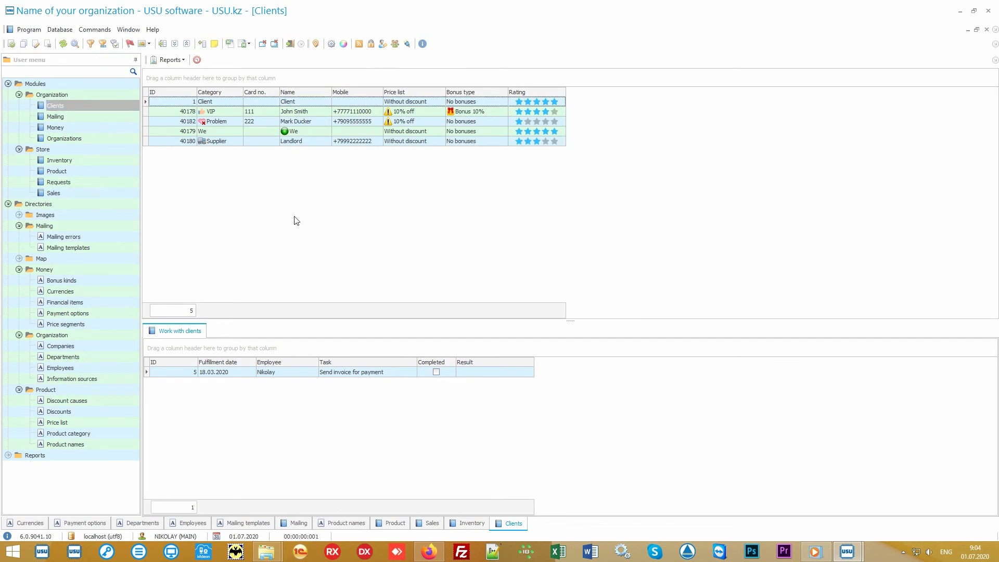
{"action": "left_click", "coordinate": [230, 112]}
{"action": "left_click", "coordinate": [230, 123]}
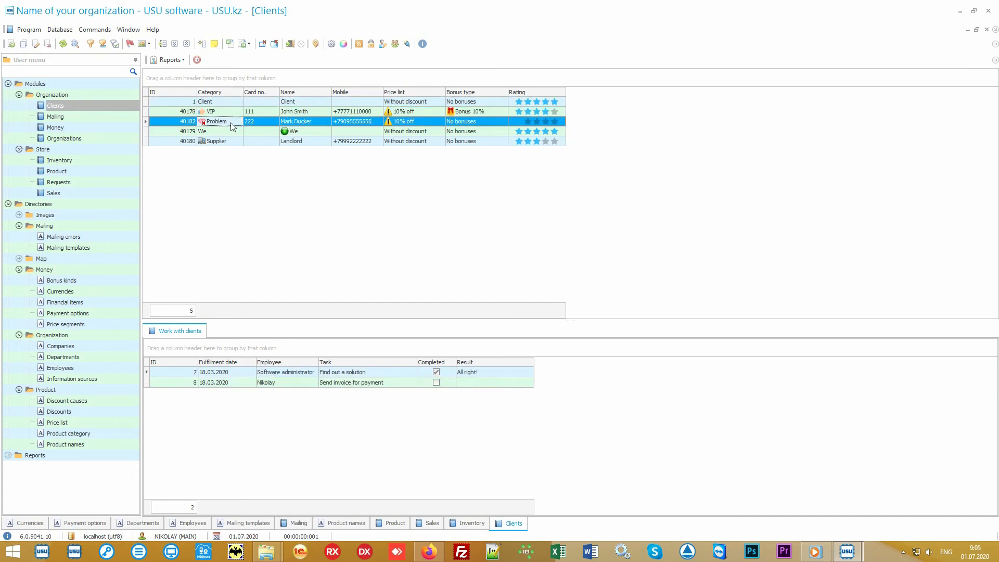
{"action": "left_click", "coordinate": [229, 141]}
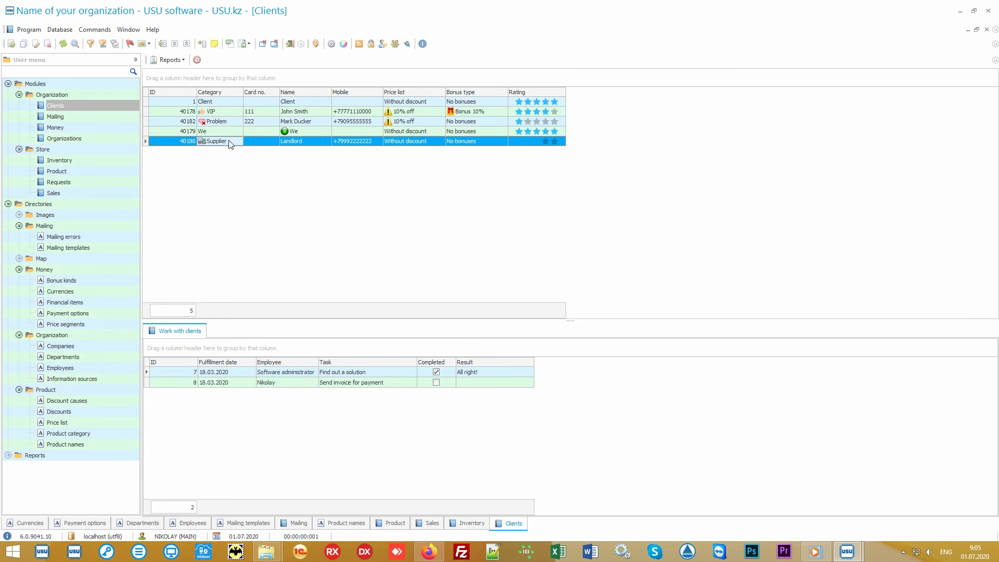
{"action": "left_click", "coordinate": [233, 112]}
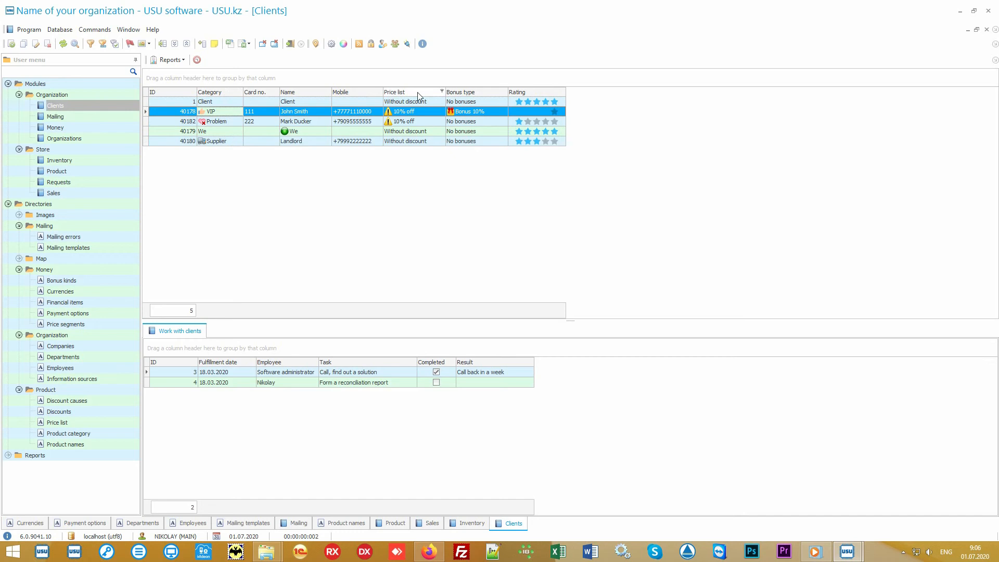
{"action": "left_click", "coordinate": [429, 104]}
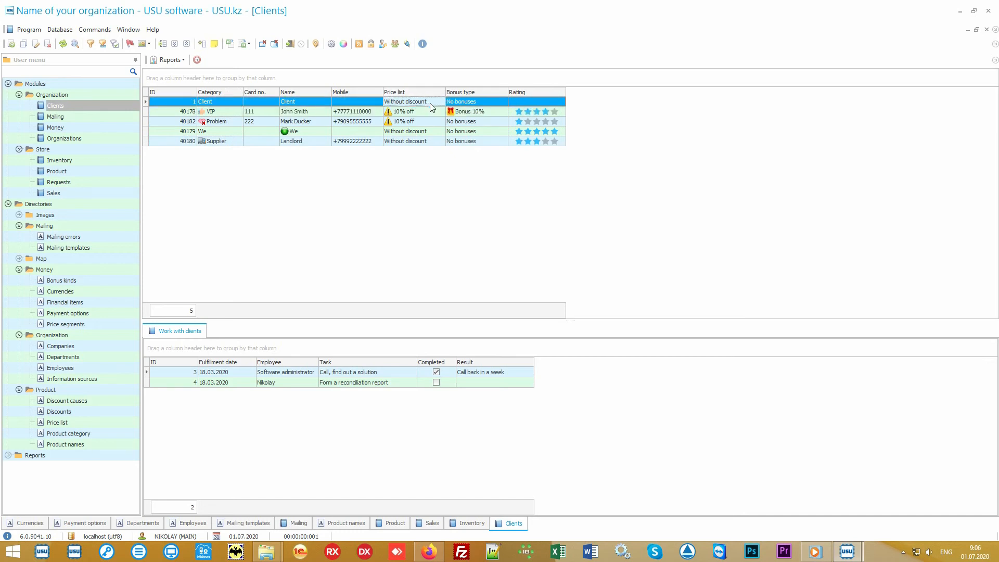
{"action": "left_click", "coordinate": [428, 110]}
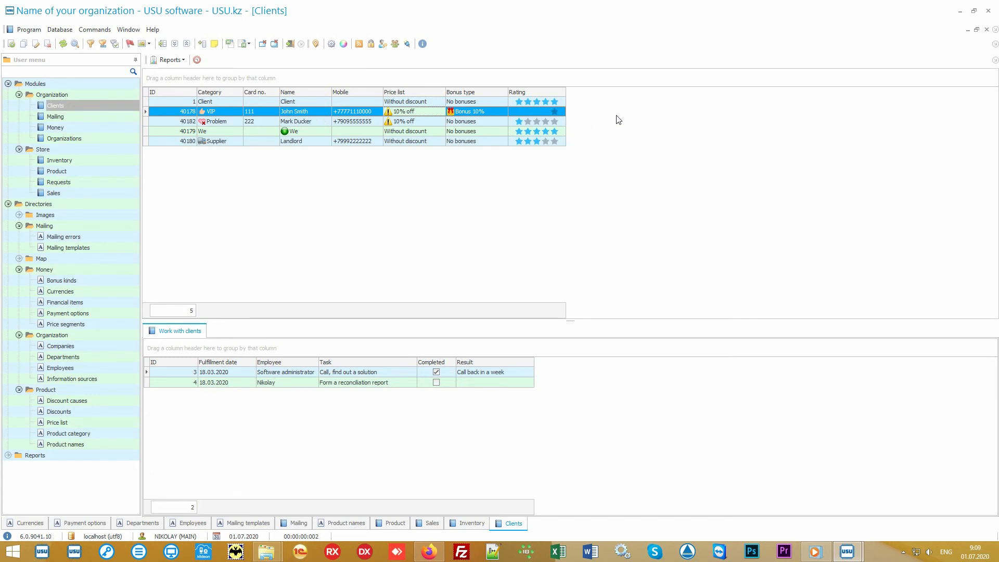
Add the Information source column to the Clients grid through Columns visibility
{"action": "right_click", "coordinate": [624, 113]}
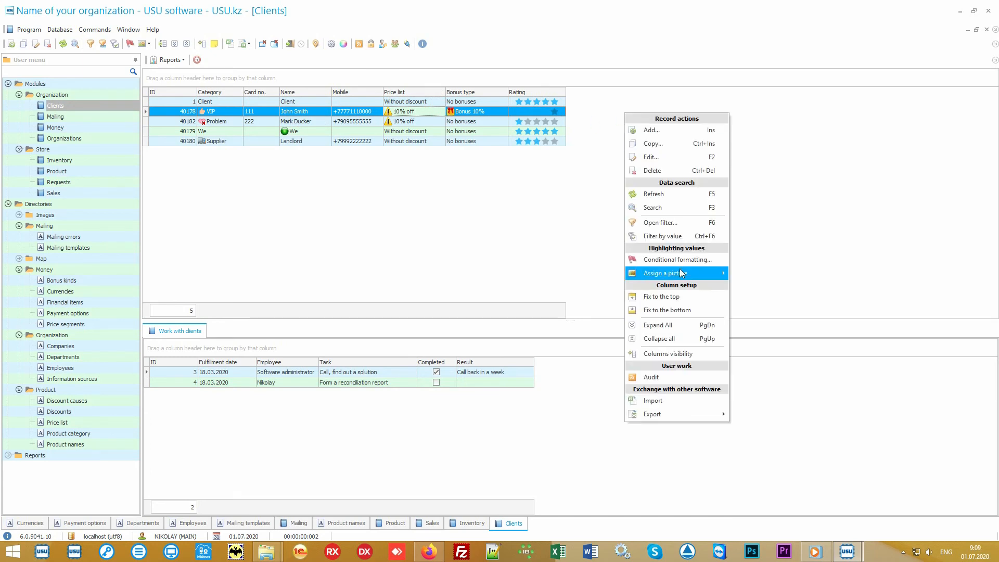
{"action": "left_click", "coordinate": [693, 353]}
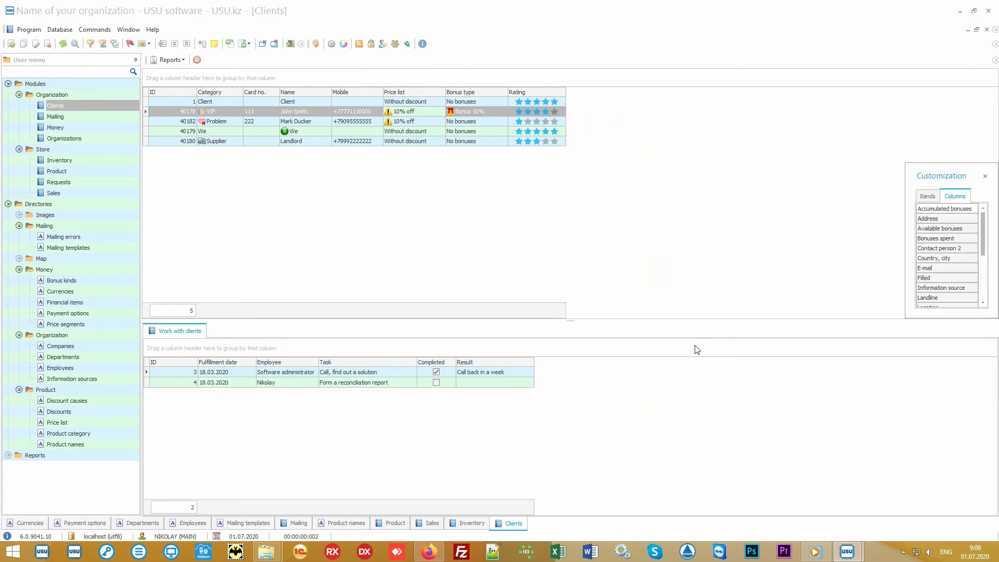
{"action": "left_click_drag", "start_coordinate": [910, 319], "coordinate": [770, 476]}
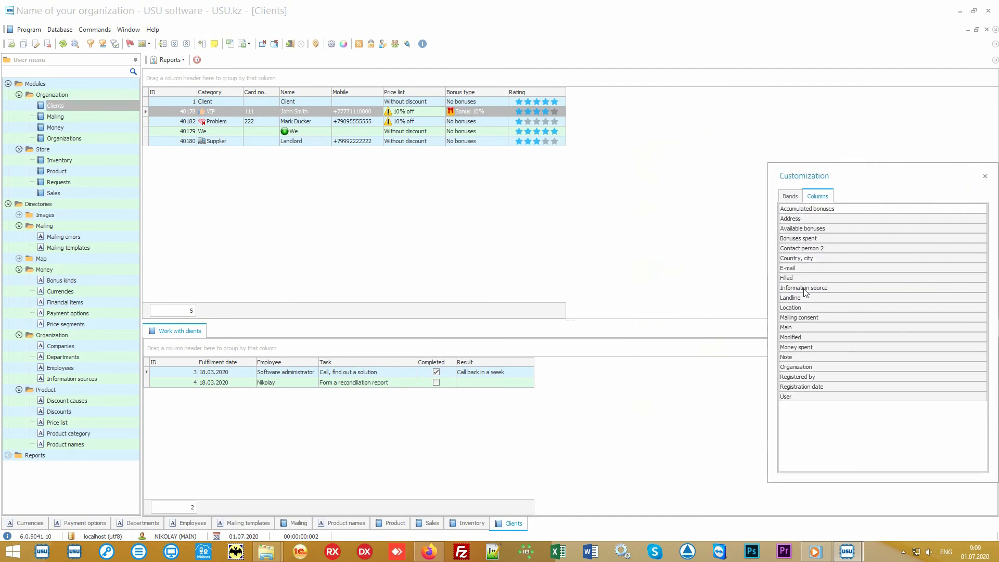
{"action": "left_click_drag", "start_coordinate": [804, 288], "coordinate": [573, 105]}
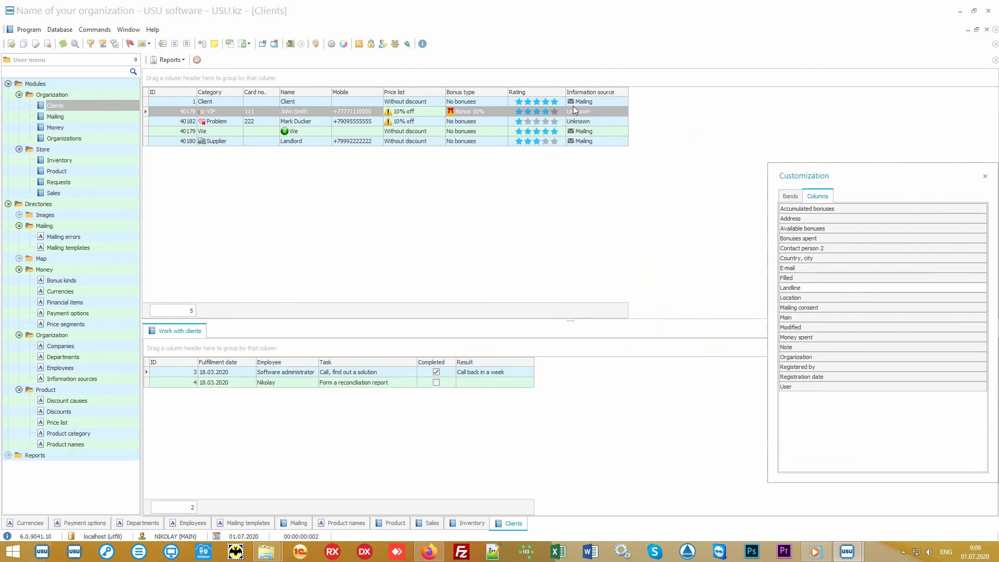
{"action": "left_click", "coordinate": [985, 177]}
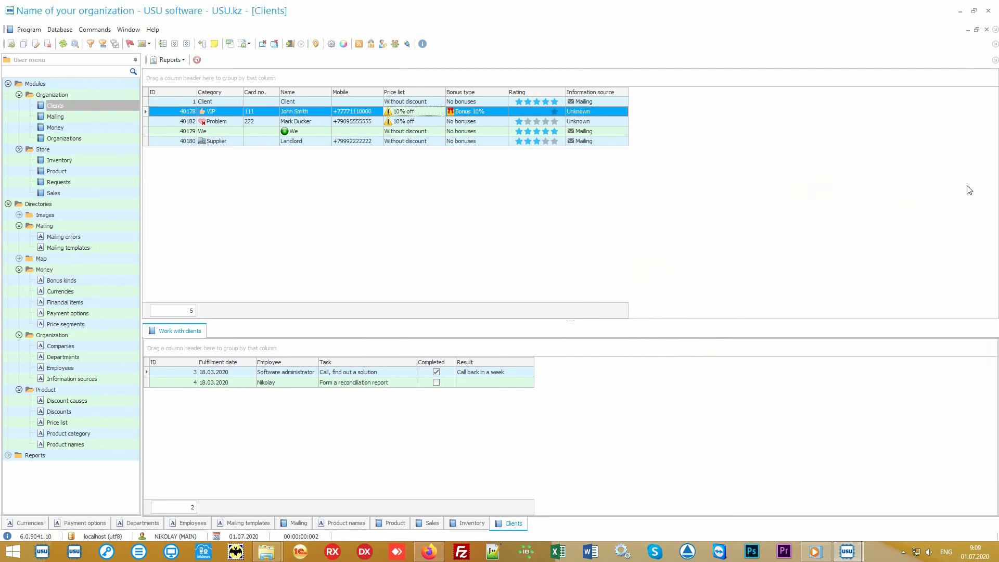
Inspect the clients' tasks and the VIP client's Bonus 10% bonus type
{"action": "left_click", "coordinate": [618, 102]}
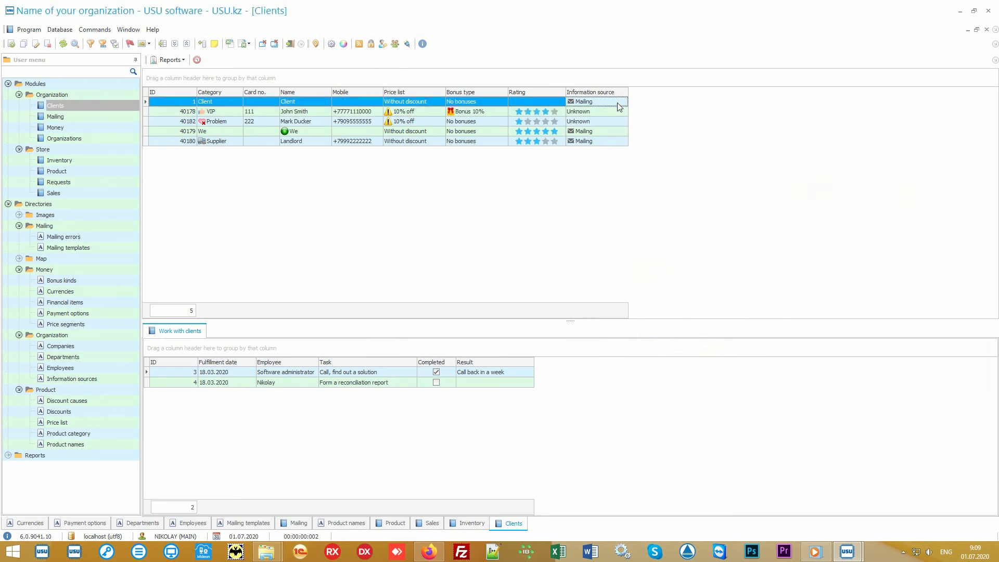
{"action": "left_click", "coordinate": [617, 112]}
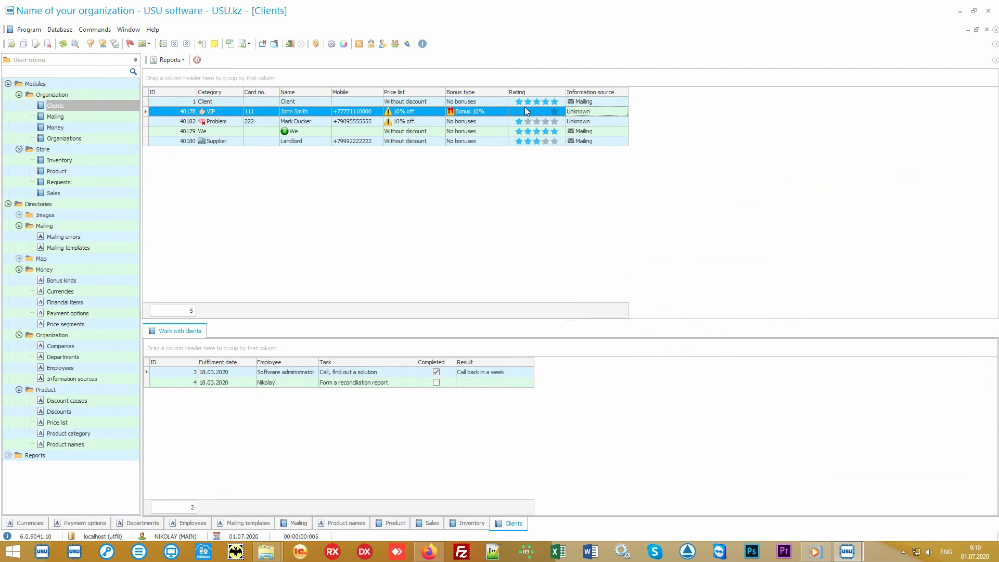
{"action": "left_click", "coordinate": [492, 111]}
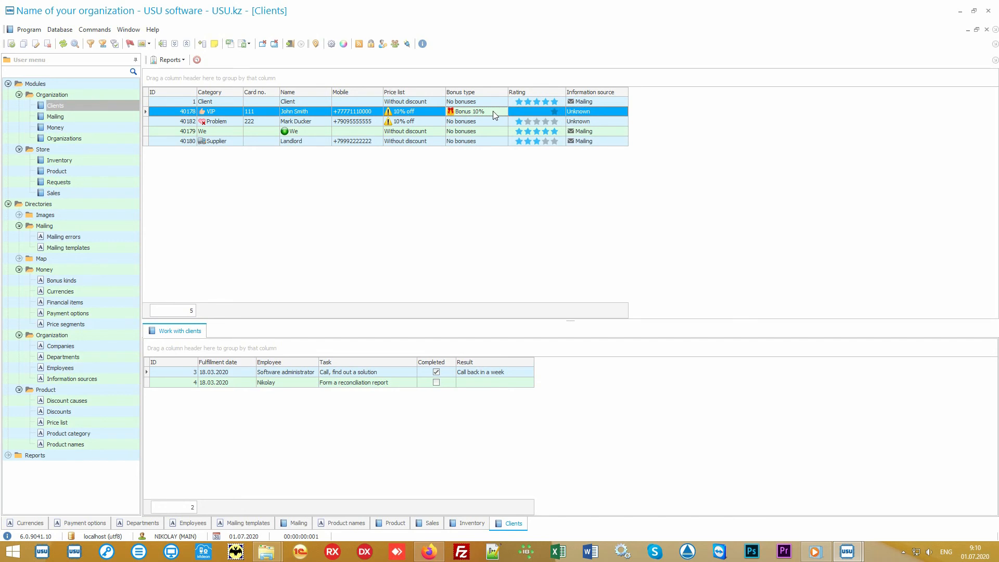
Generate the Mailing report for the five clients and cancel the mailing options
{"action": "left_click", "coordinate": [8, 204]}
{"action": "left_click", "coordinate": [8, 215]}
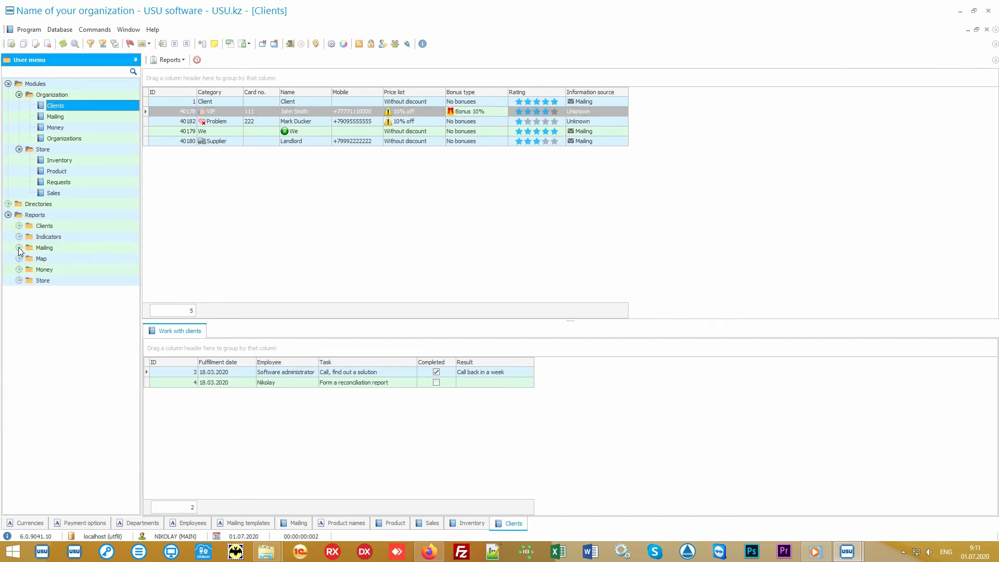
{"action": "left_click", "coordinate": [19, 248]}
{"action": "double_click", "coordinate": [54, 258]}
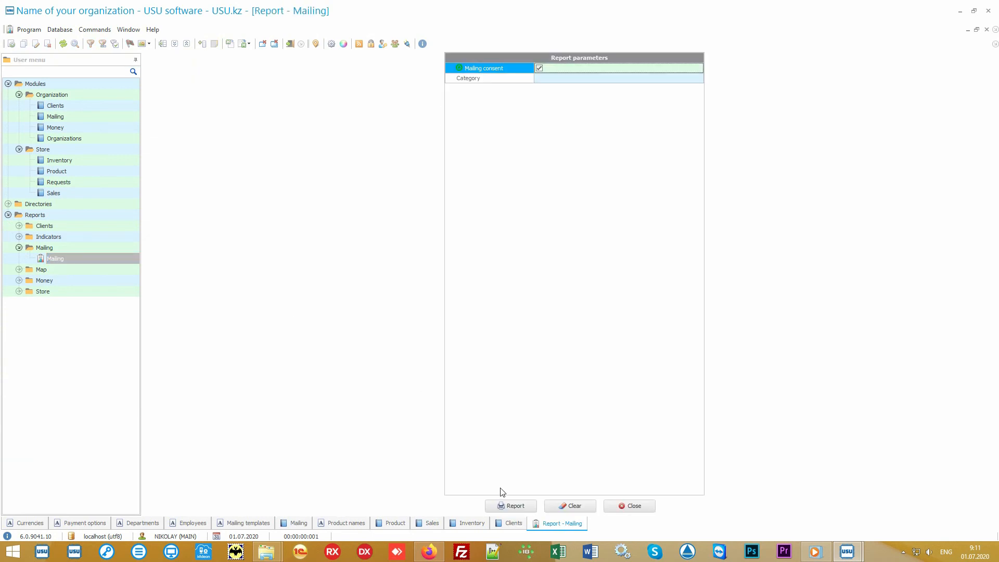
{"action": "left_click", "coordinate": [507, 506]}
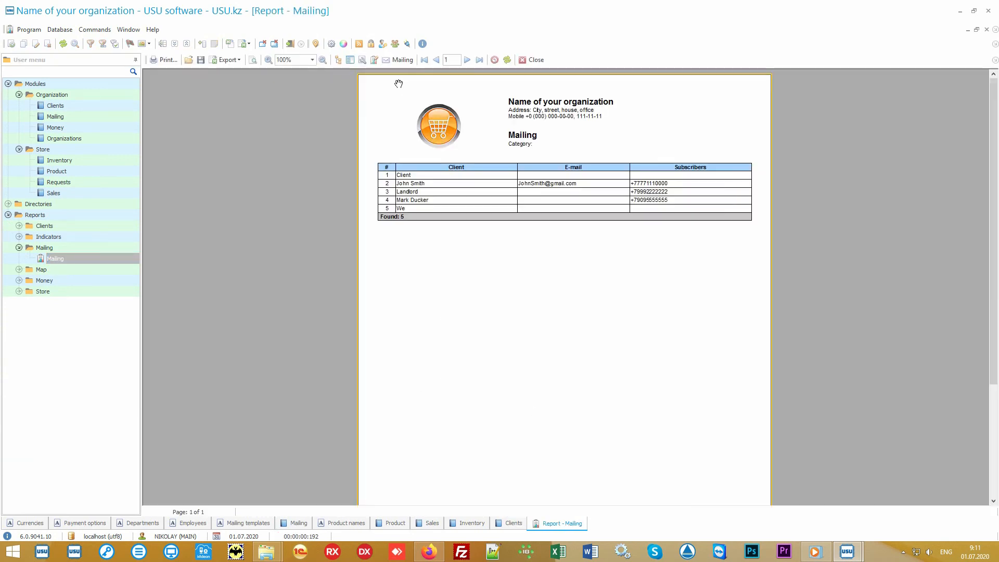
{"action": "left_click", "coordinate": [402, 60]}
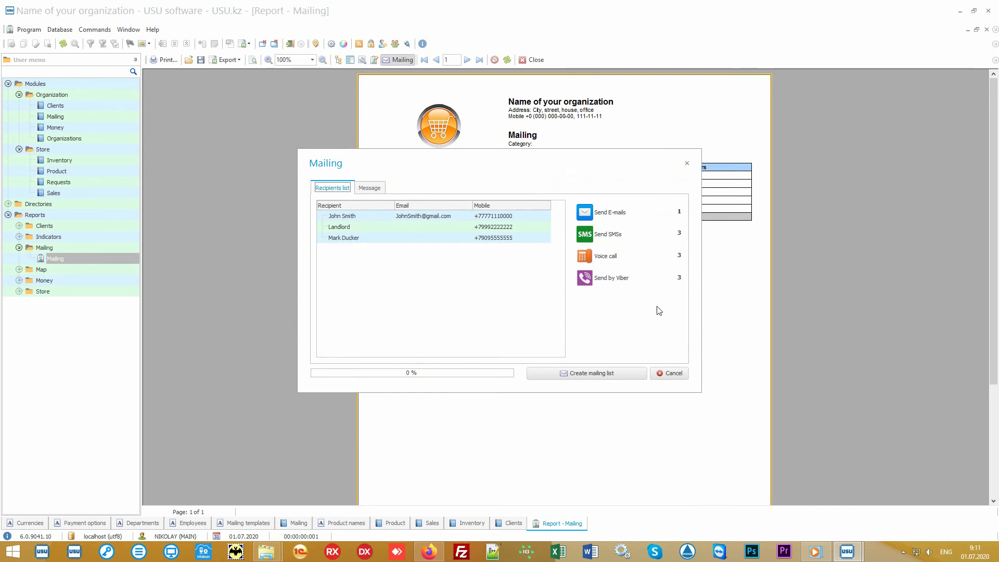
{"action": "left_click", "coordinate": [673, 373]}
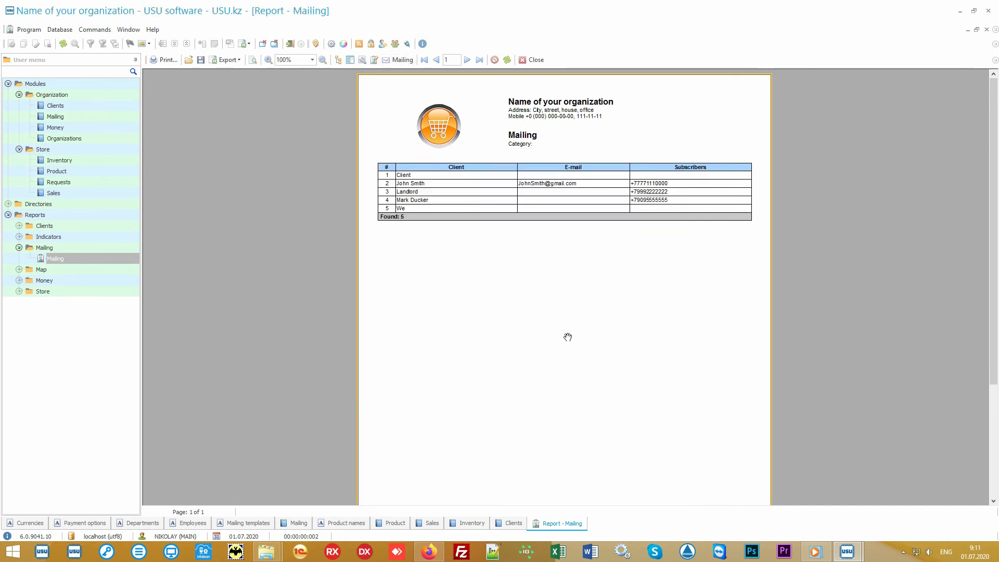
Generate the Money Salary report for 01.01.2010–31.12.2020 (0.00 accrued), then return to Clients
{"action": "left_click", "coordinate": [107, 281]}
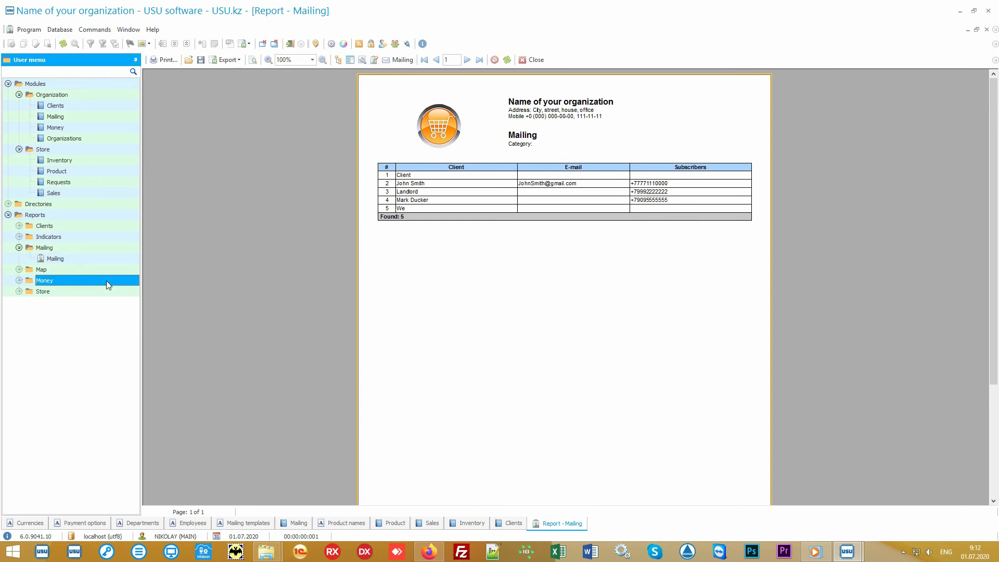
{"action": "double_click", "coordinate": [105, 280]}
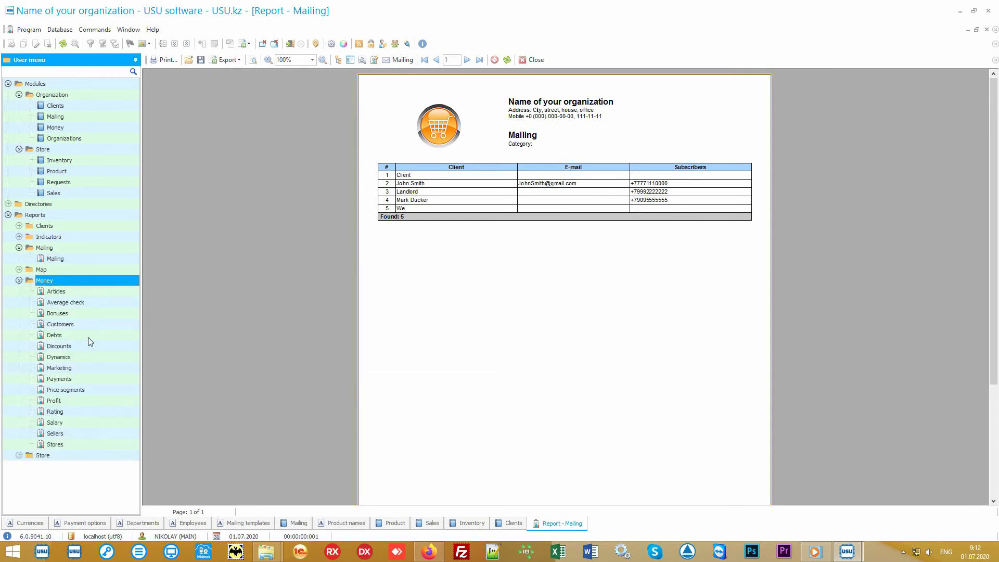
{"action": "double_click", "coordinate": [73, 422]}
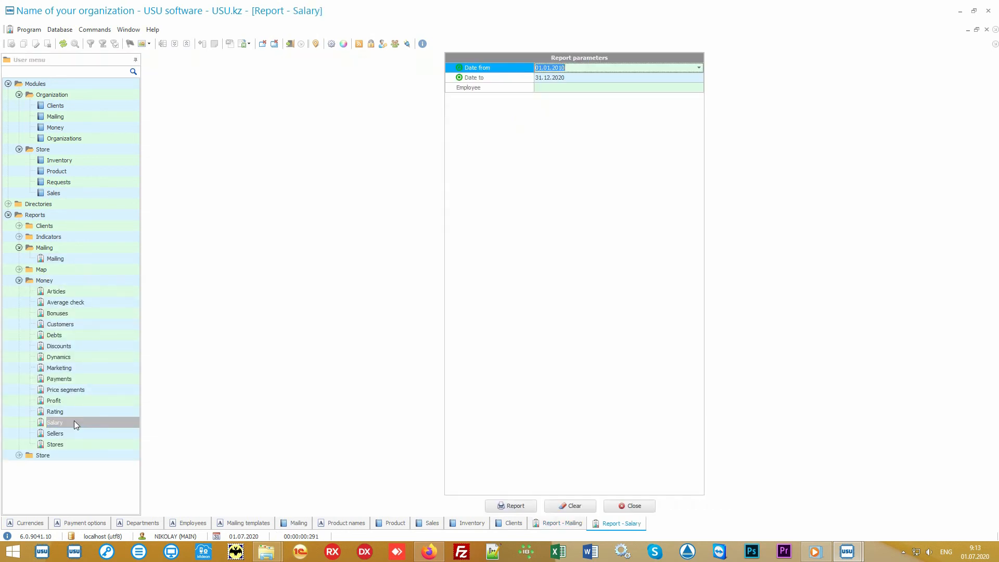
{"action": "left_click", "coordinate": [509, 504]}
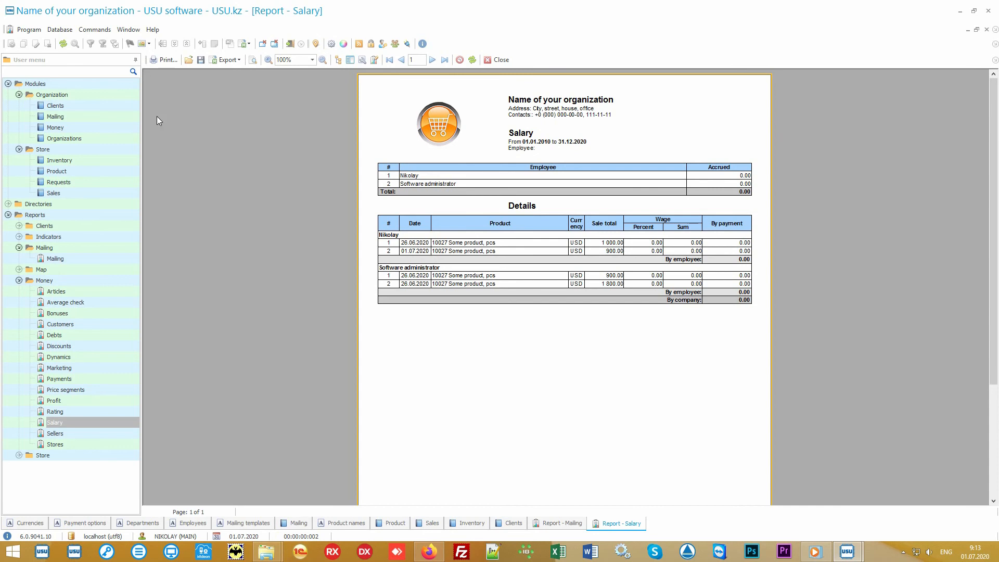
{"action": "left_click", "coordinate": [85, 105]}
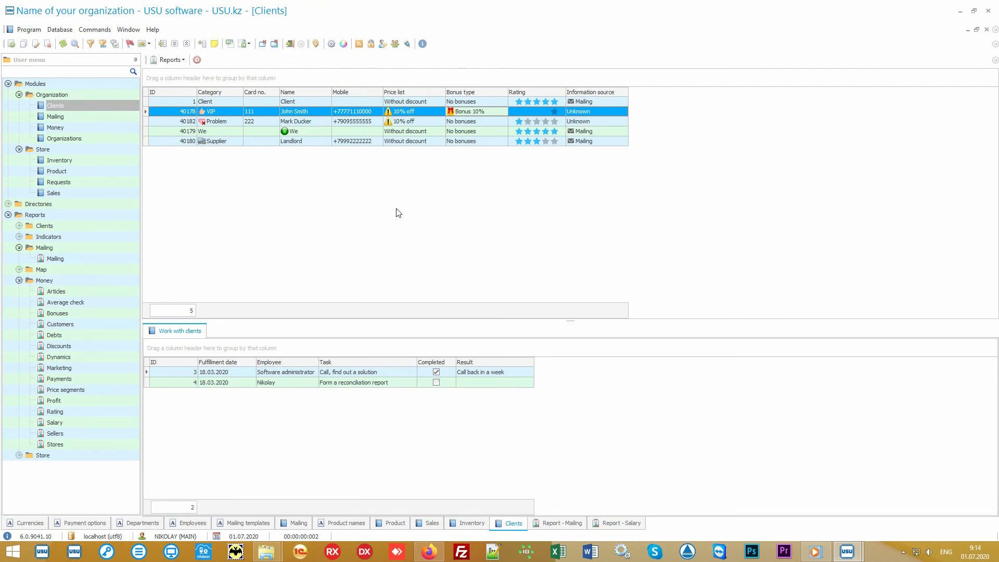
Collapse the Modules, Mailing and Money groups in the user menu
{"action": "left_click", "coordinate": [18, 85]}
{"action": "left_click", "coordinate": [8, 84]}
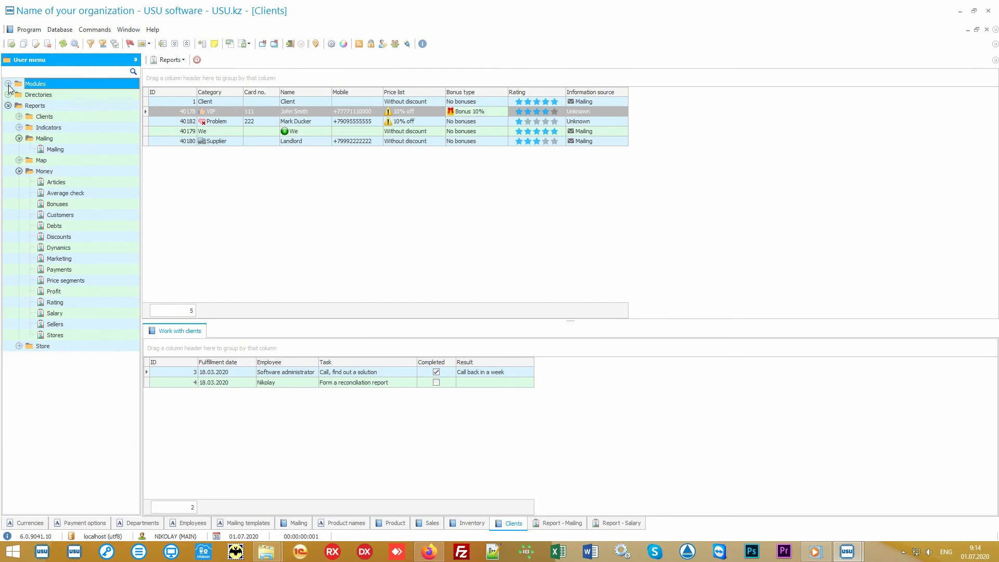
{"action": "left_click", "coordinate": [46, 138]}
{"action": "left_click", "coordinate": [19, 138]}
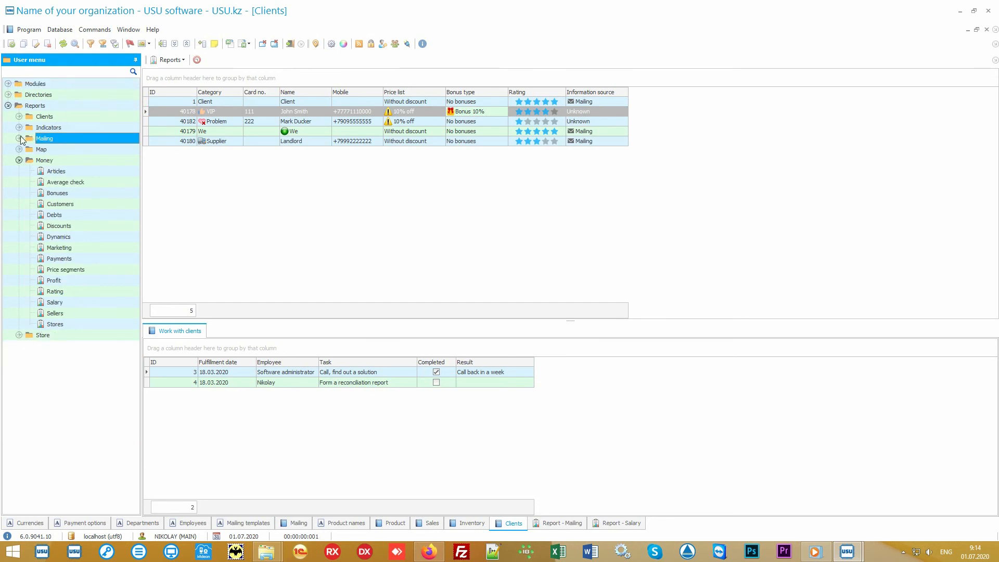
{"action": "left_click", "coordinate": [35, 159]}
{"action": "left_click", "coordinate": [20, 160]}
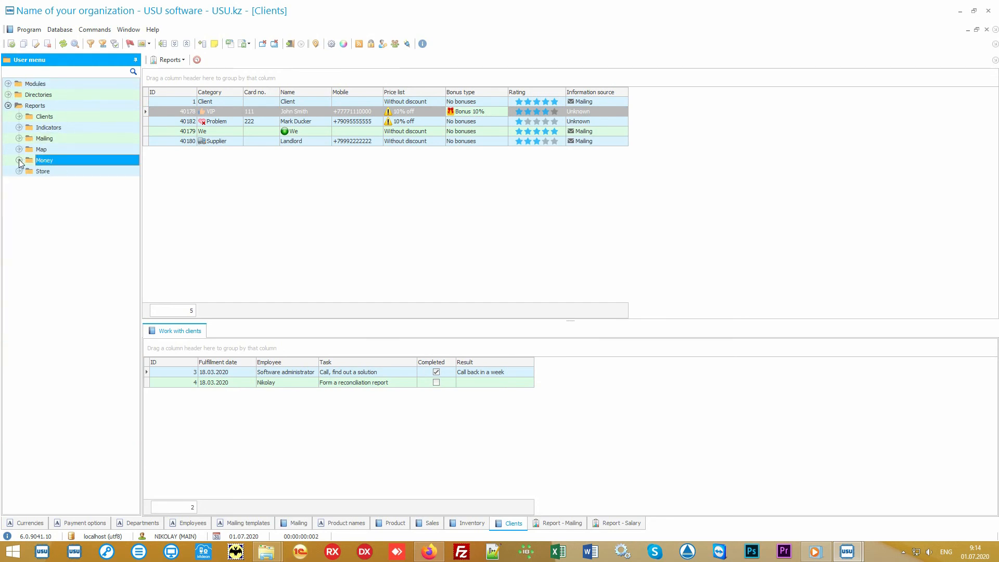
Generate the Store Popularity report for 01.01.2010–31.12.2020 with its pie chart
{"action": "double_click", "coordinate": [51, 171]}
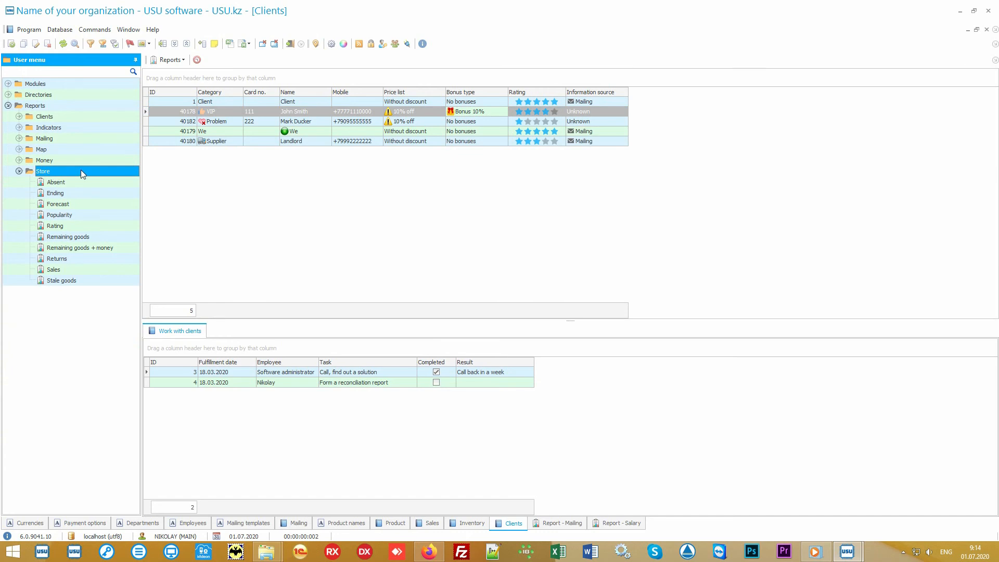
{"action": "double_click", "coordinate": [86, 215]}
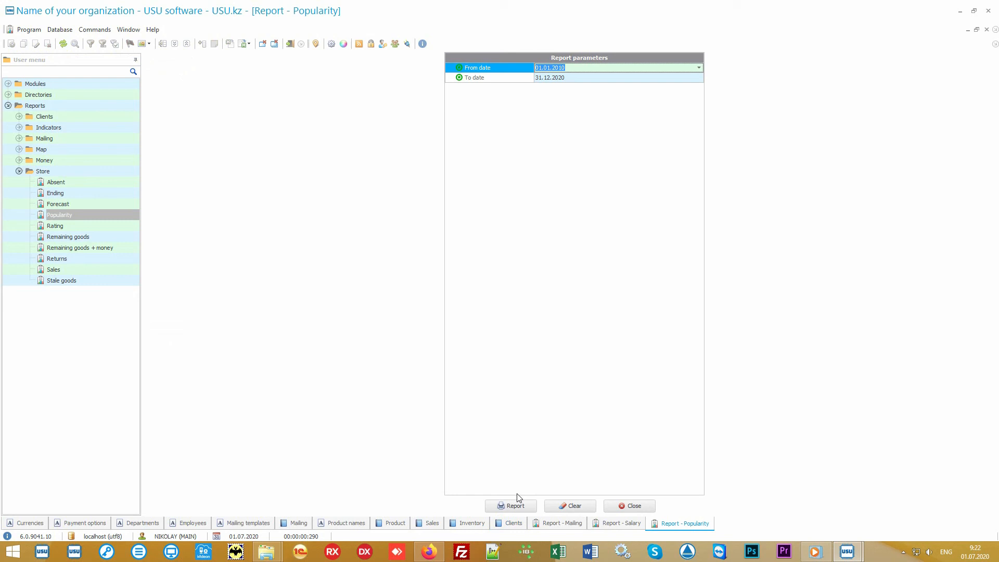
{"action": "left_click", "coordinate": [517, 505]}
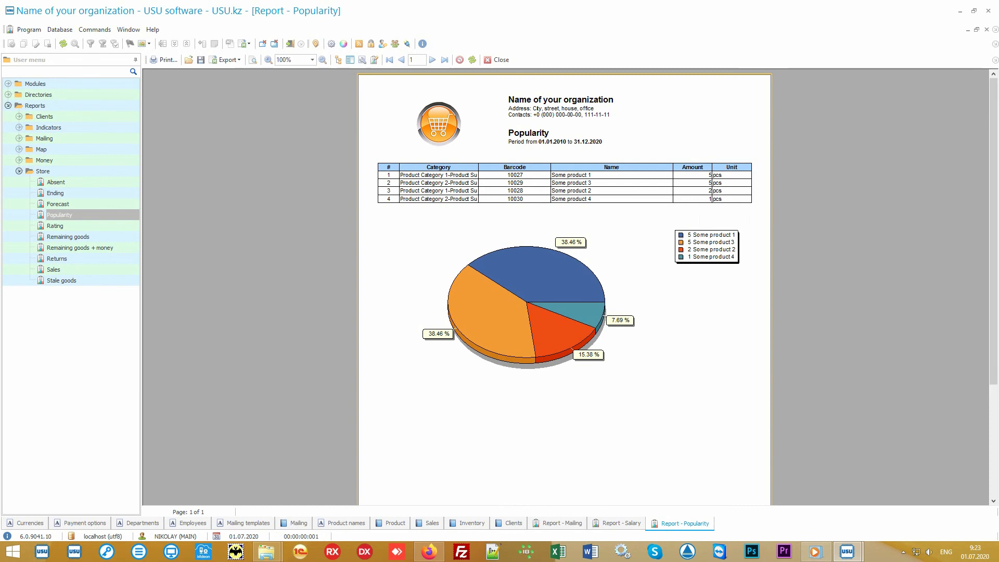
Generate the Store Rating report, led by Some product 1 at 4 600.00, and compare it with Popularity
{"action": "left_click", "coordinate": [98, 226]}
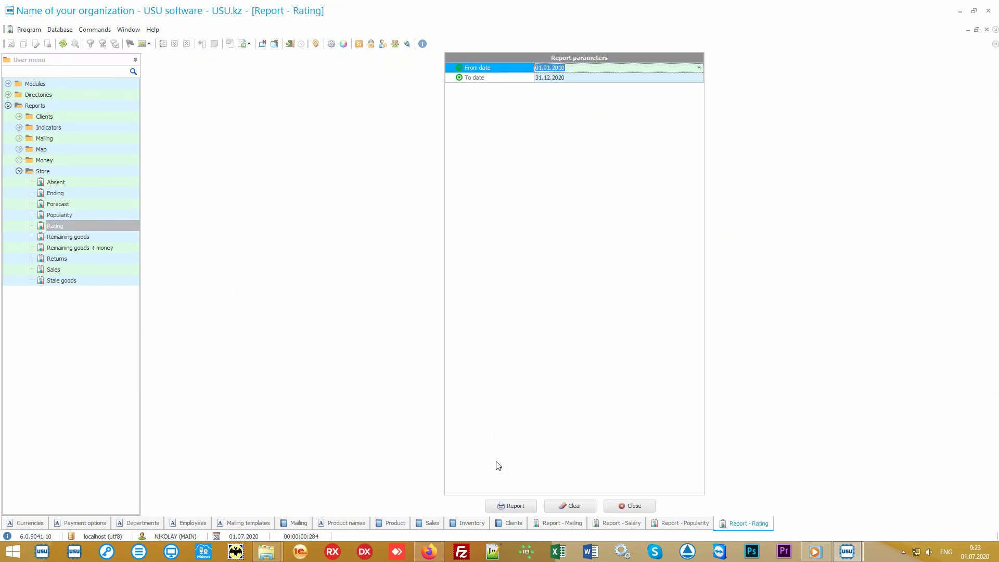
{"action": "left_click", "coordinate": [509, 506]}
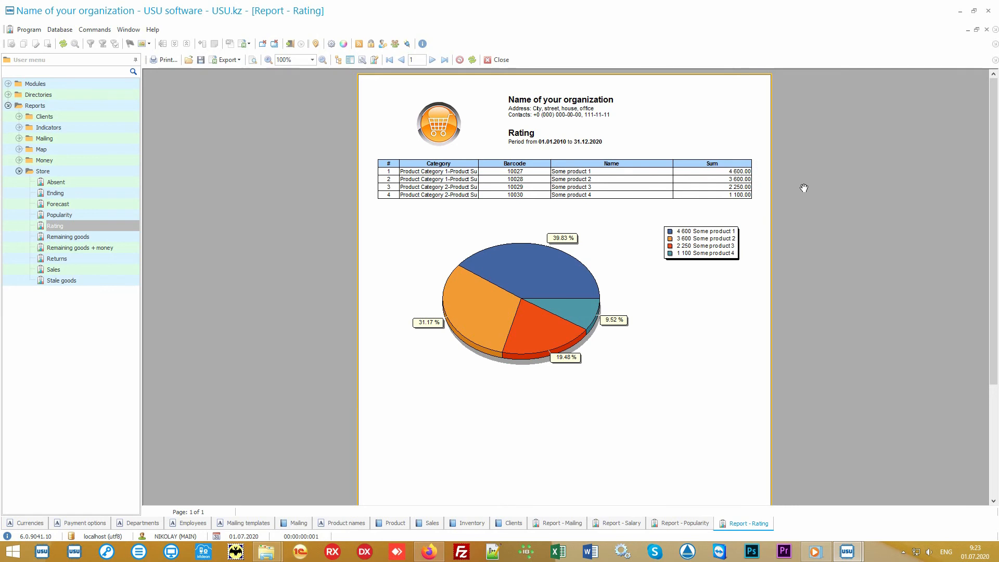
{"action": "left_click", "coordinate": [678, 523]}
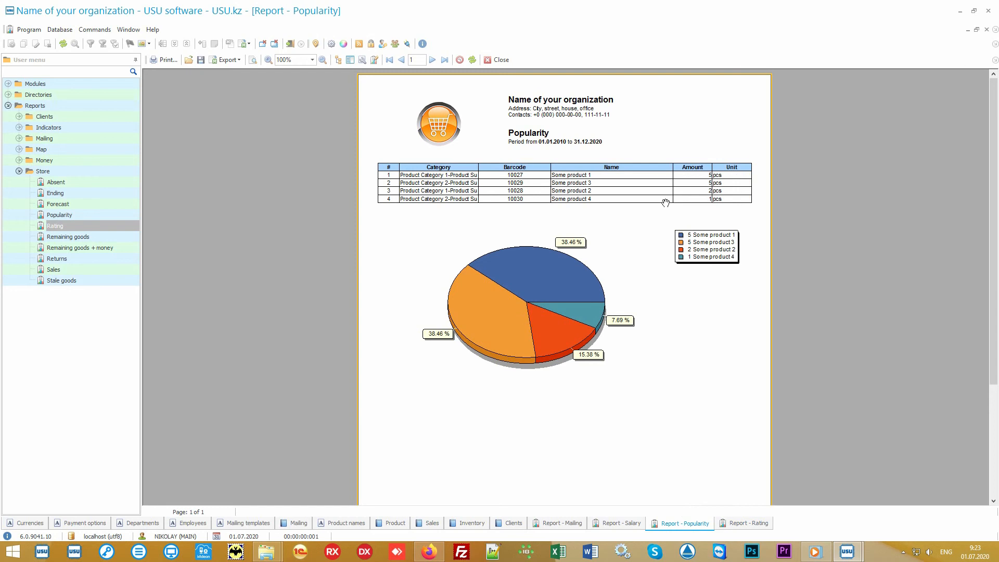
{"action": "left_click", "coordinate": [732, 526]}
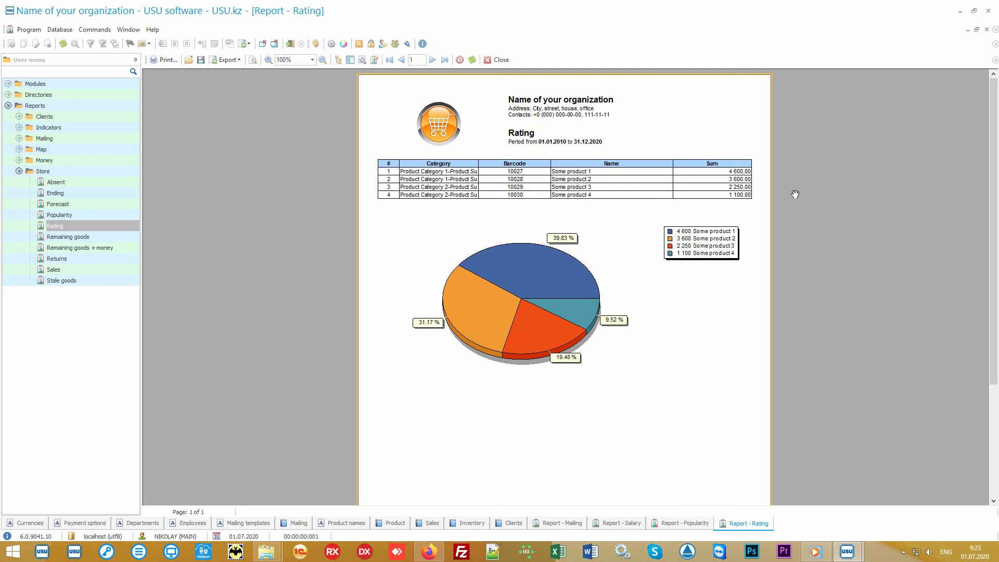
Generate the Sales report for the full period, then reopen its parameters
{"action": "left_click", "coordinate": [92, 268]}
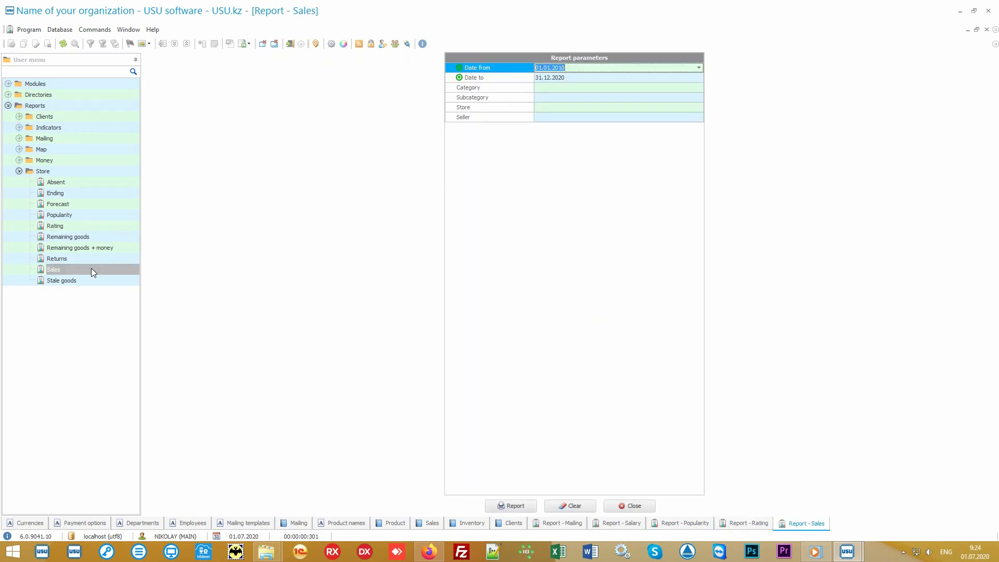
{"action": "left_click", "coordinate": [513, 503]}
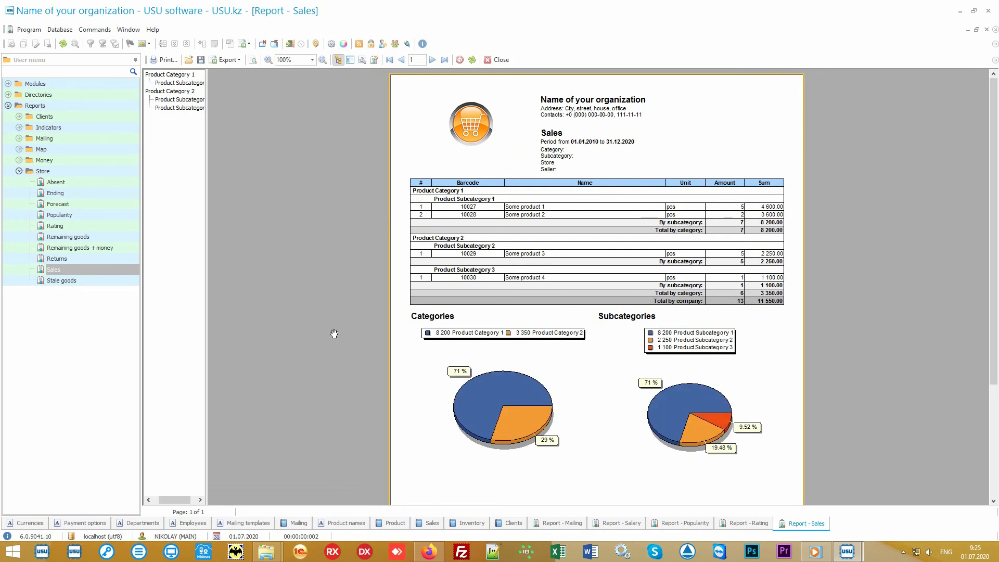
{"action": "double_click", "coordinate": [101, 267]}
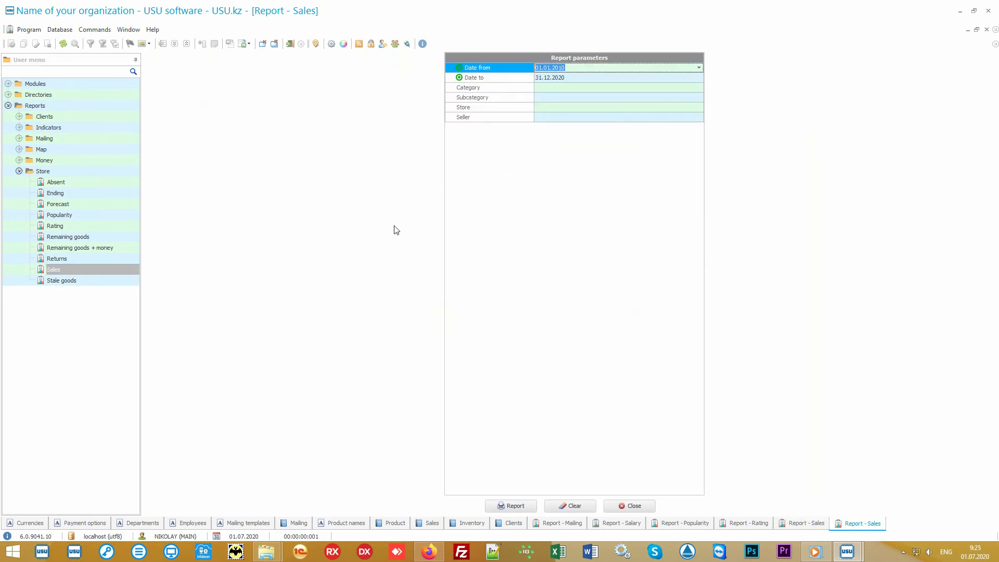
Rerun the Sales report for 01.07.2020–05.07.2020, totalling 2 000.00
{"action": "key", "text": "Delete"}
{"action": "key", "text": "Tab"}
{"action": "key", "text": "Delete"}
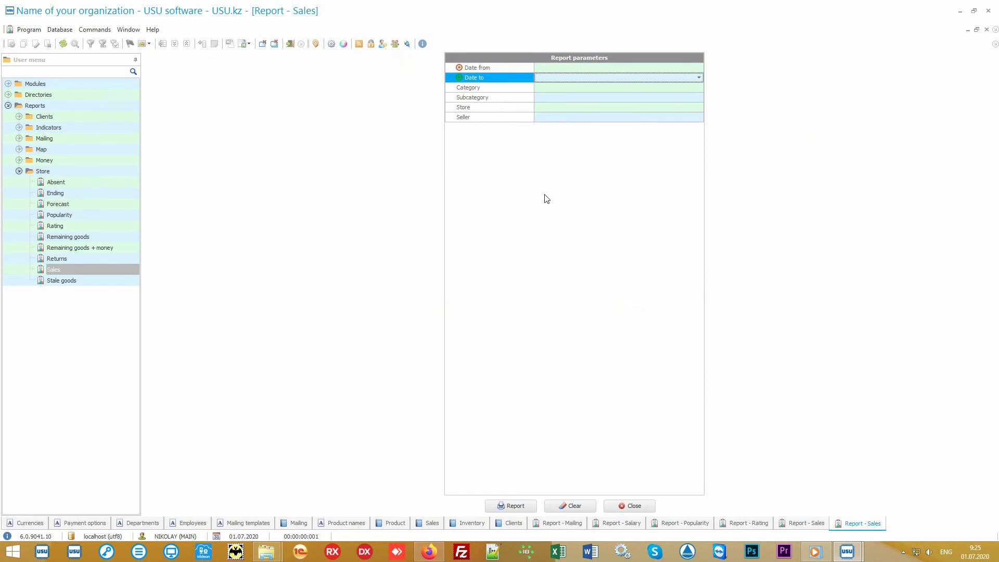
{"action": "key", "text": "shift+Tab"}
{"action": "left_click", "coordinate": [699, 68]}
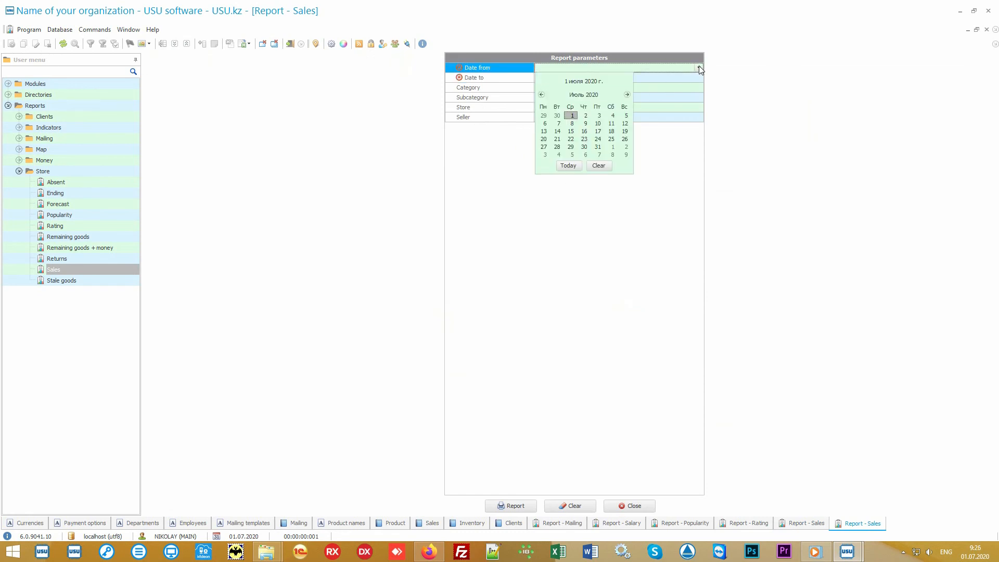
{"action": "left_click", "coordinate": [569, 167]}
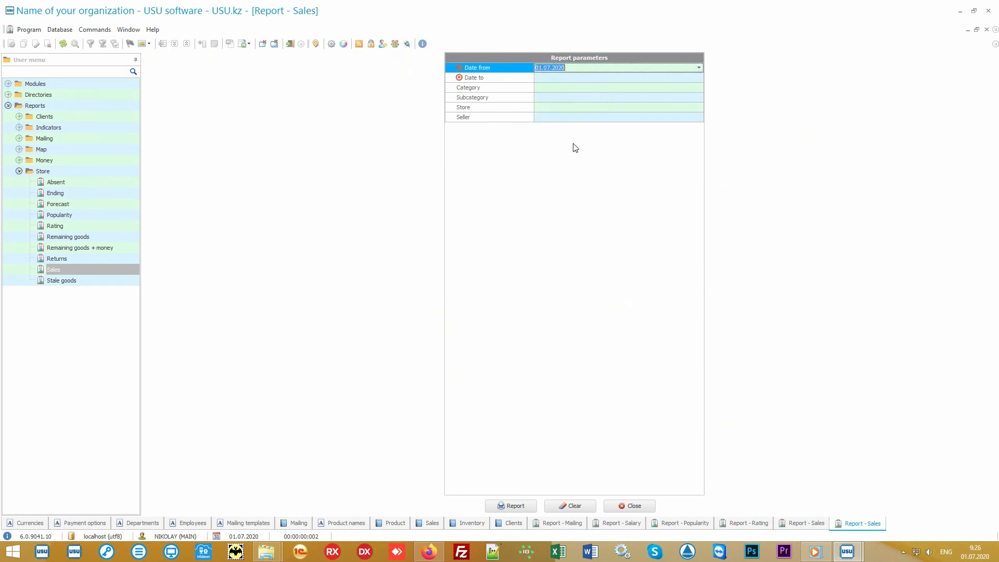
{"action": "left_click", "coordinate": [567, 79]}
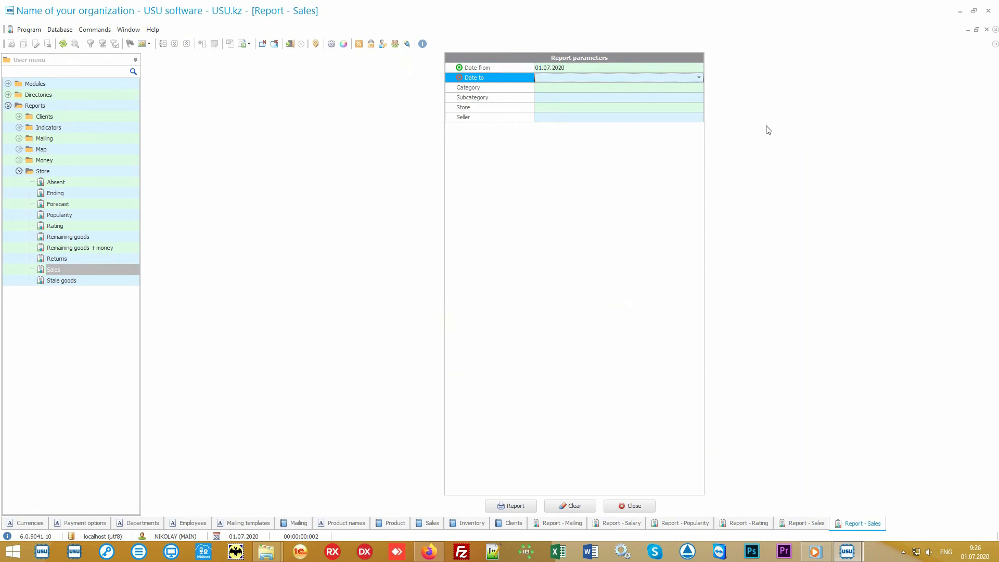
{"action": "type", "text": "05.07."}
{"action": "key", "text": "Return"}
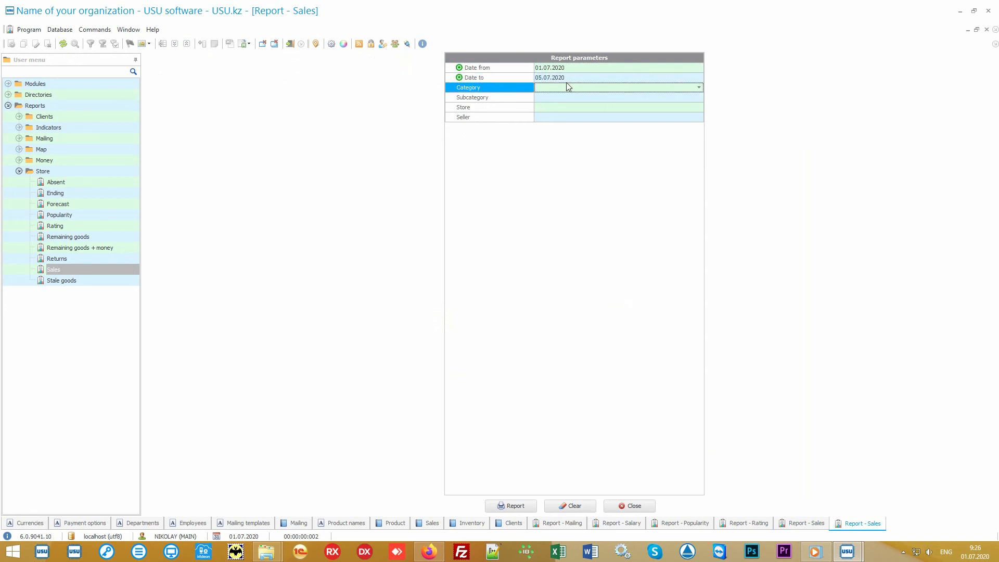
{"action": "left_click", "coordinate": [515, 506]}
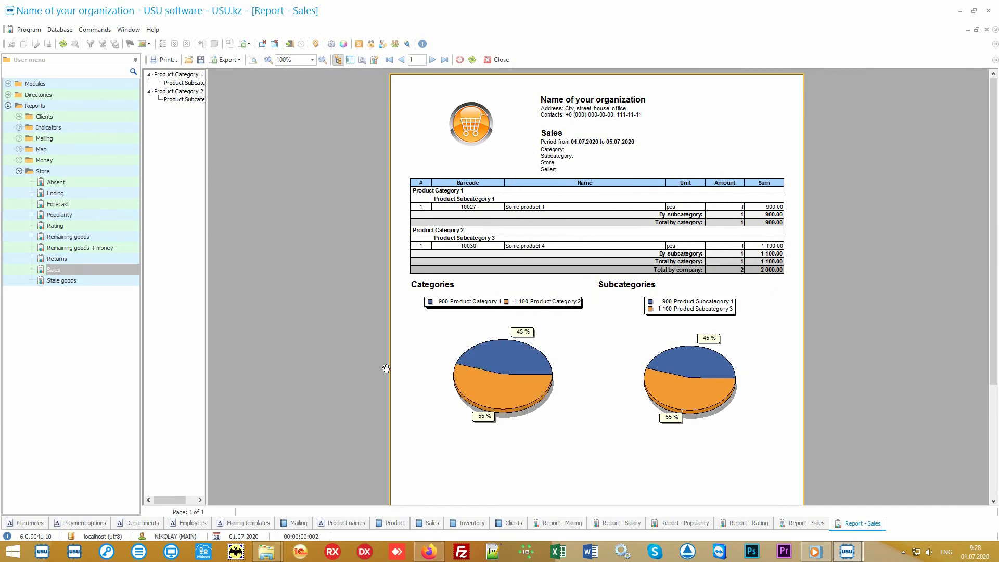
{"action": "left_click", "coordinate": [77, 173]}
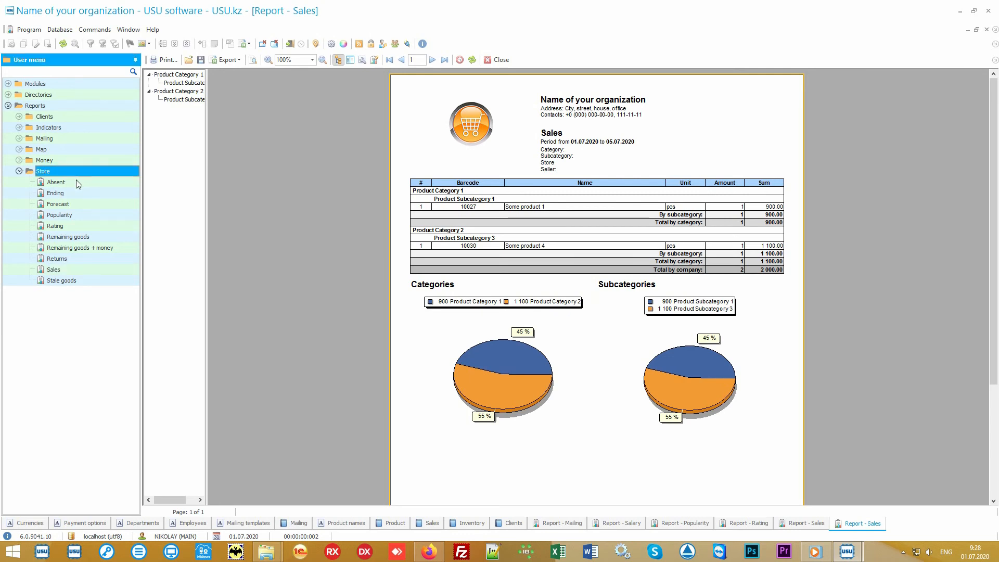
{"action": "key", "text": "Down"}
{"action": "key", "text": "Down"}
{"action": "key", "text": "Down"}
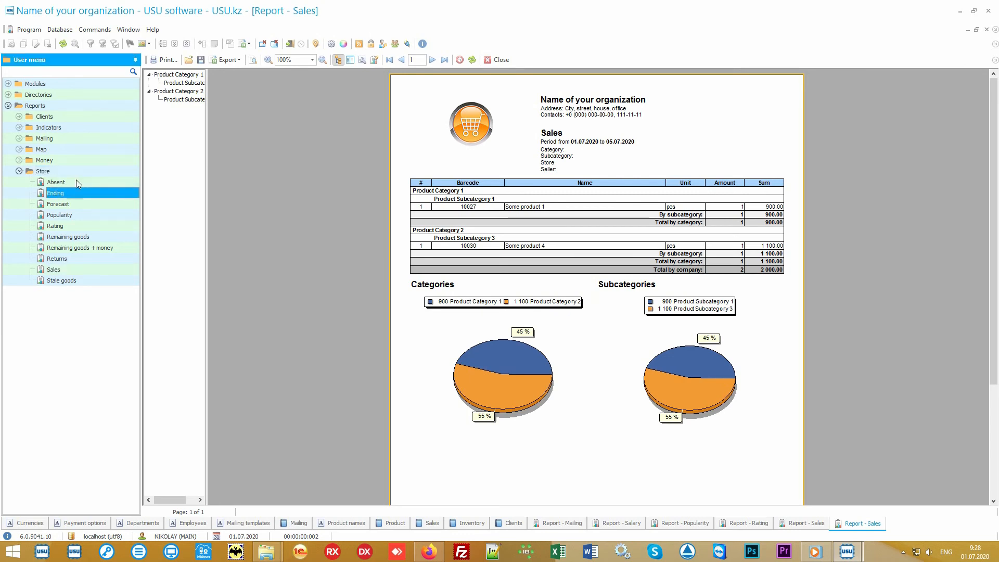
{"action": "key", "text": "Down"}
{"action": "key", "text": "Down"}
{"action": "key", "text": "Down"}
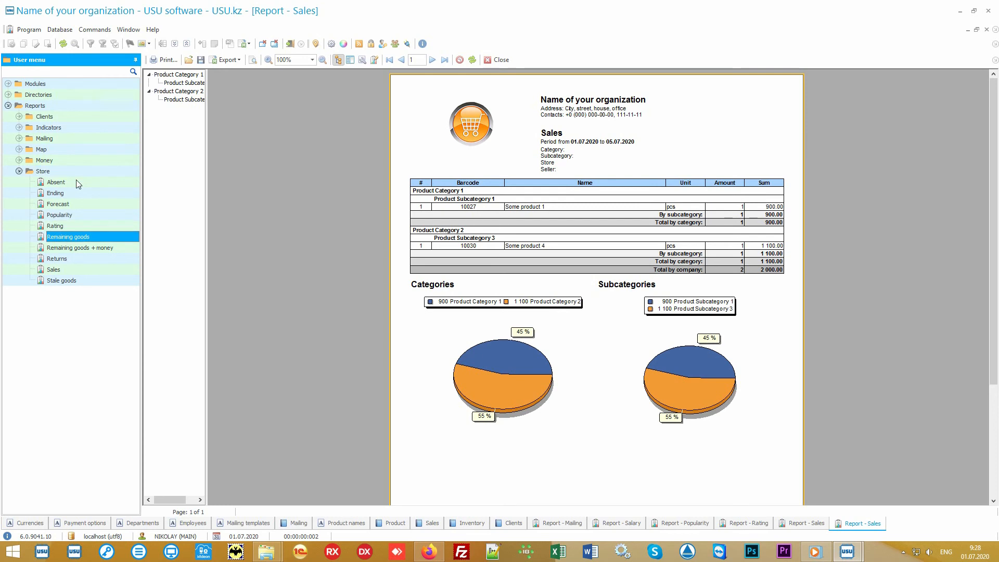
{"action": "key", "text": "Down"}
{"action": "key", "text": "Down"}
{"action": "key", "text": "Down"}
{"action": "key", "text": "Down"}
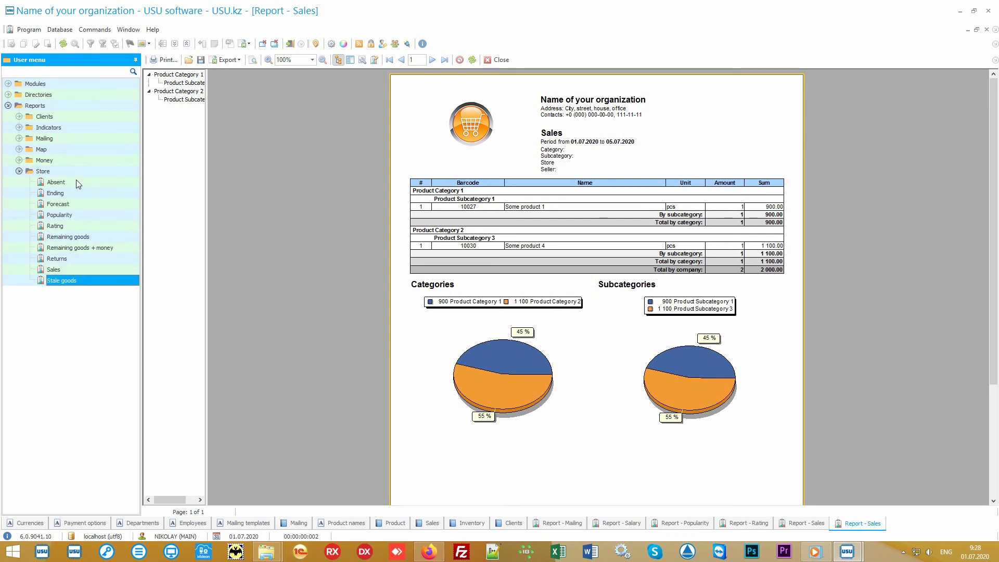
{"action": "left_click", "coordinate": [19, 161]}
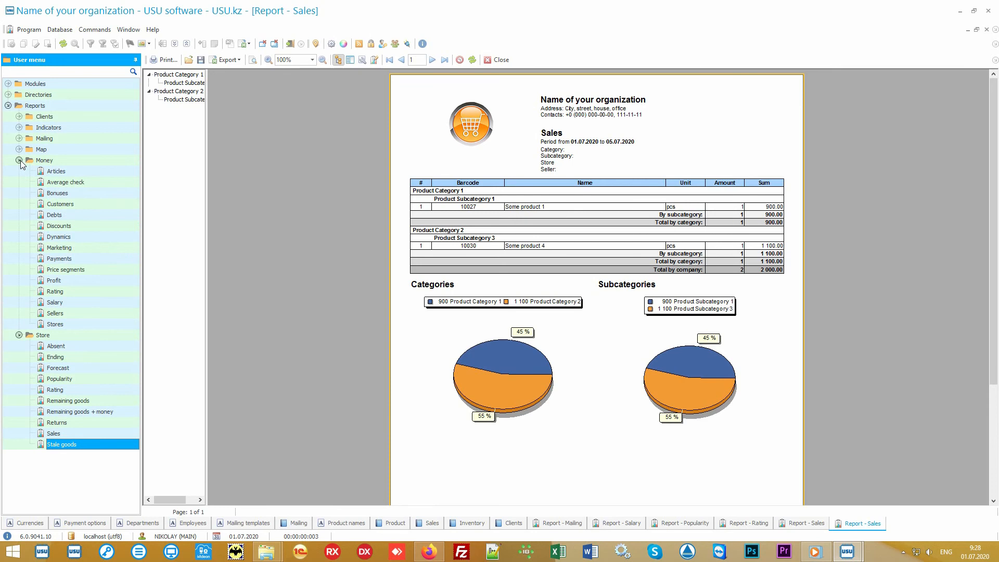
{"action": "left_click", "coordinate": [19, 160]}
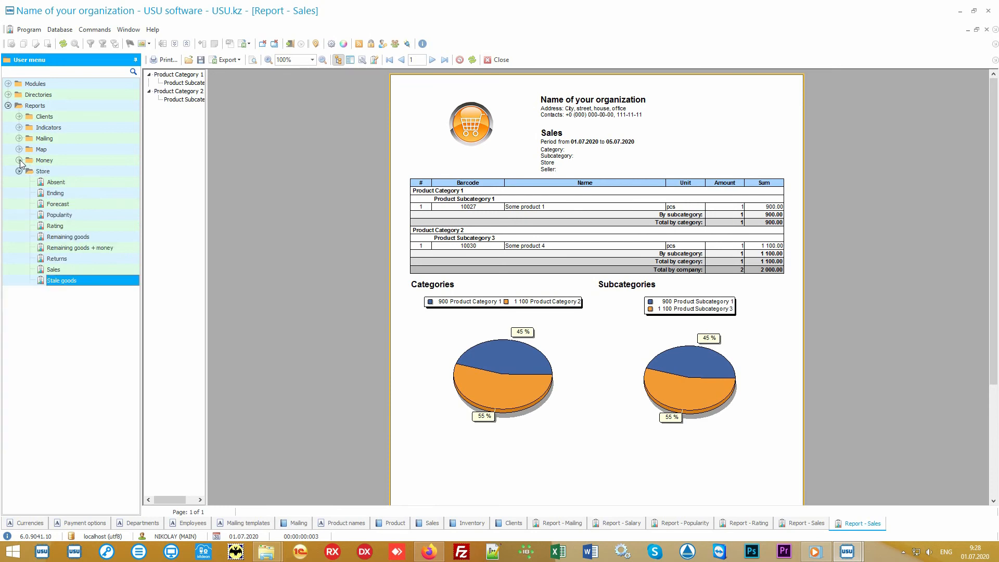
{"action": "left_click", "coordinate": [64, 173]}
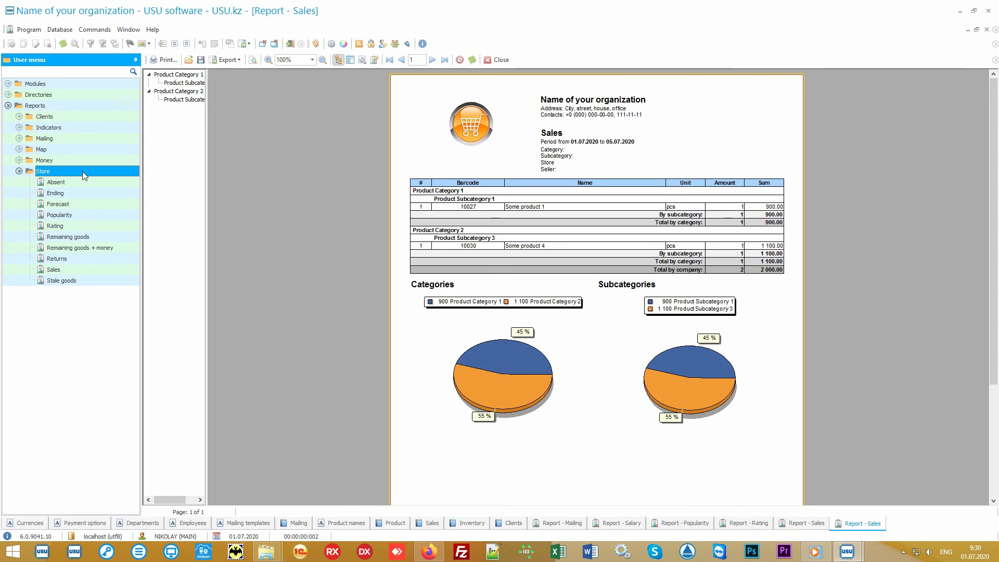
{"action": "double_click", "coordinate": [84, 269]}
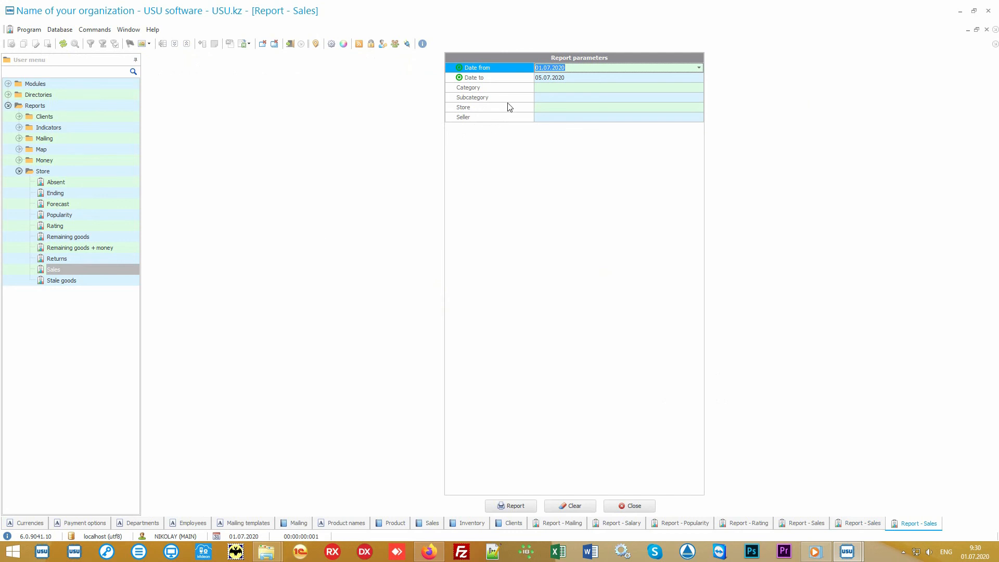
{"action": "left_click", "coordinate": [514, 79]}
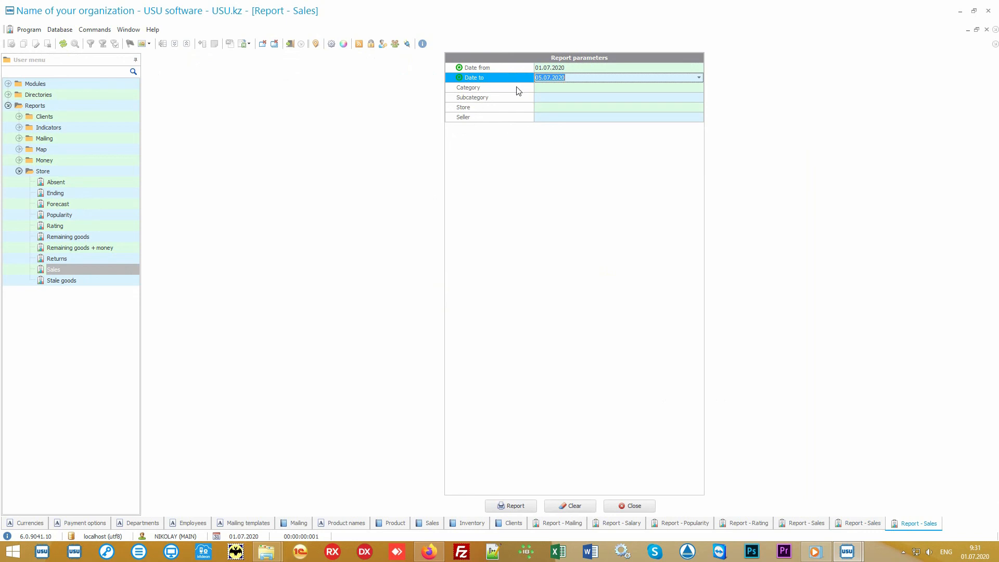
{"action": "left_click", "coordinate": [518, 89]}
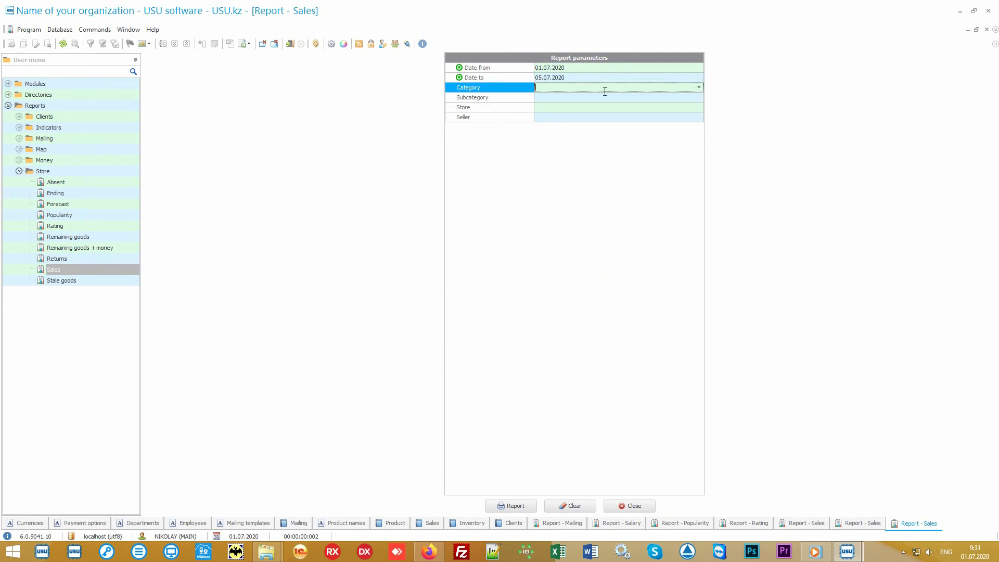
{"action": "left_click", "coordinate": [699, 88]}
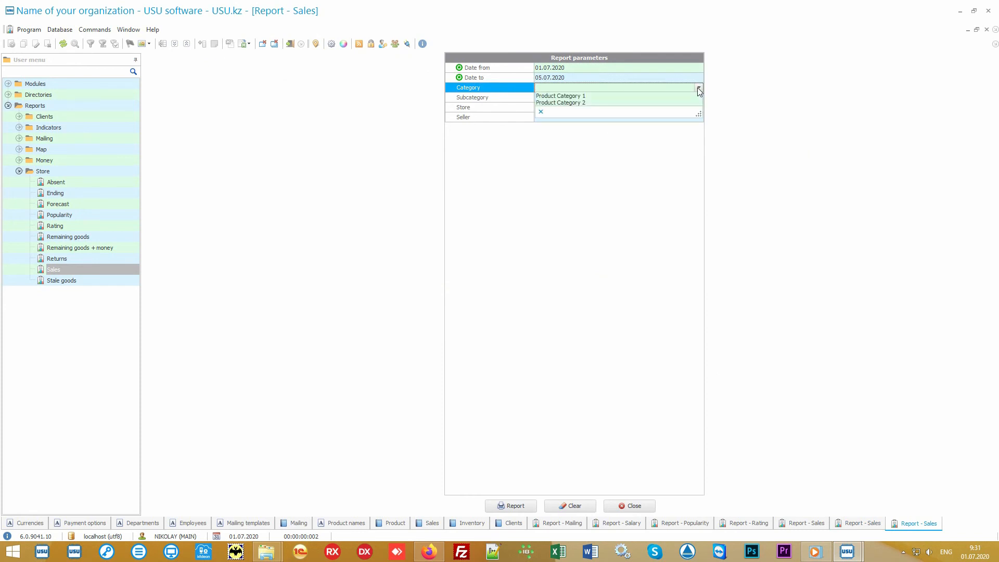
{"action": "left_click", "coordinate": [699, 90]}
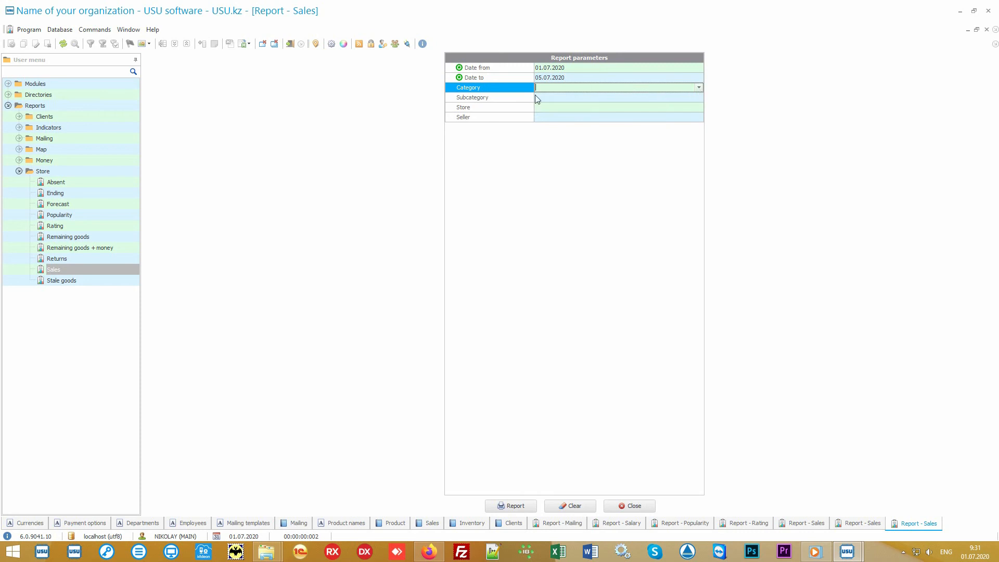
{"action": "left_click", "coordinate": [517, 101]}
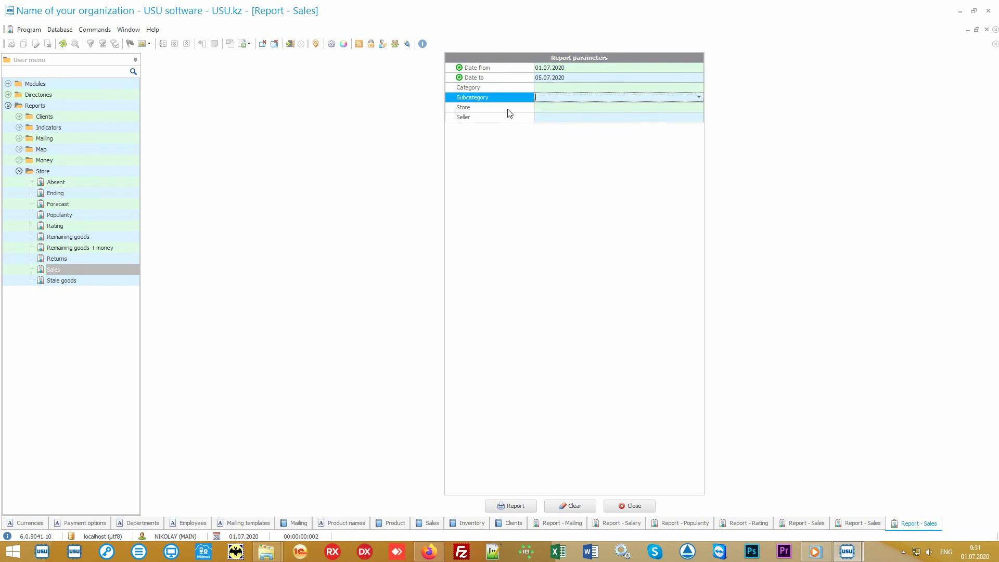
{"action": "left_click", "coordinate": [509, 108]}
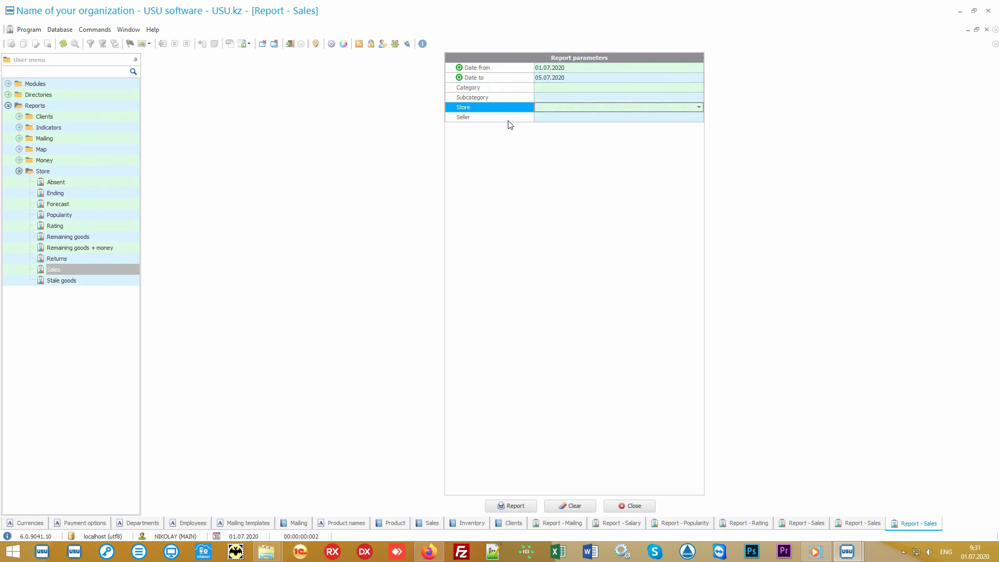
{"action": "left_click", "coordinate": [508, 119]}
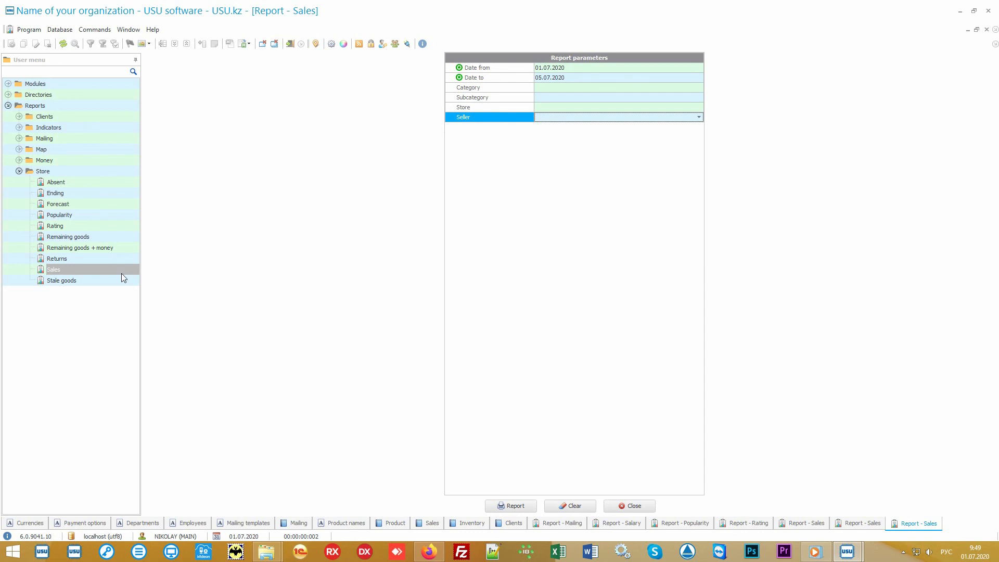
{"action": "left_click", "coordinate": [94, 281]}
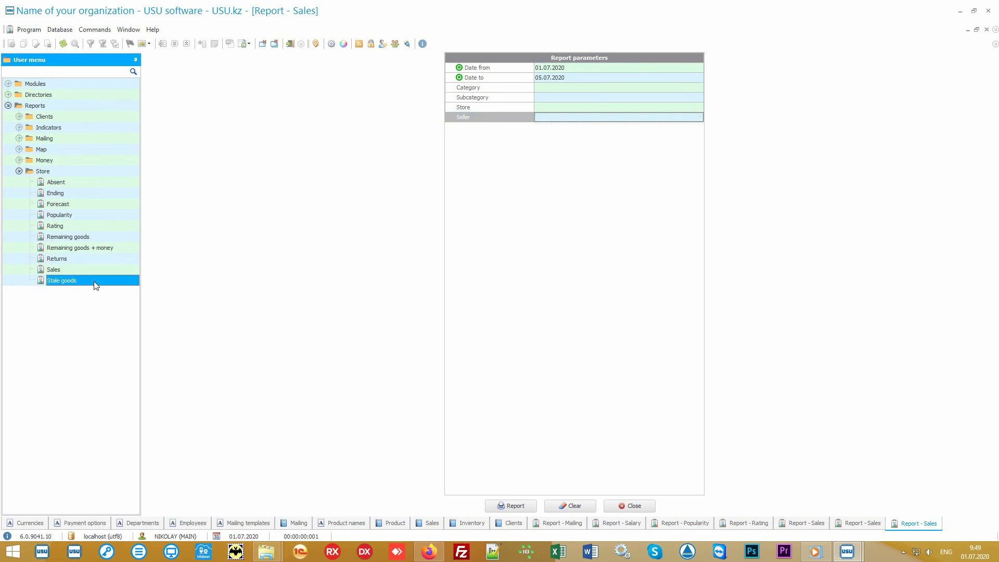
Generate the Stale goods report showing Some product 5, then open the Absent report parameters
{"action": "double_click", "coordinate": [94, 281]}
{"action": "left_click", "coordinate": [508, 507]}
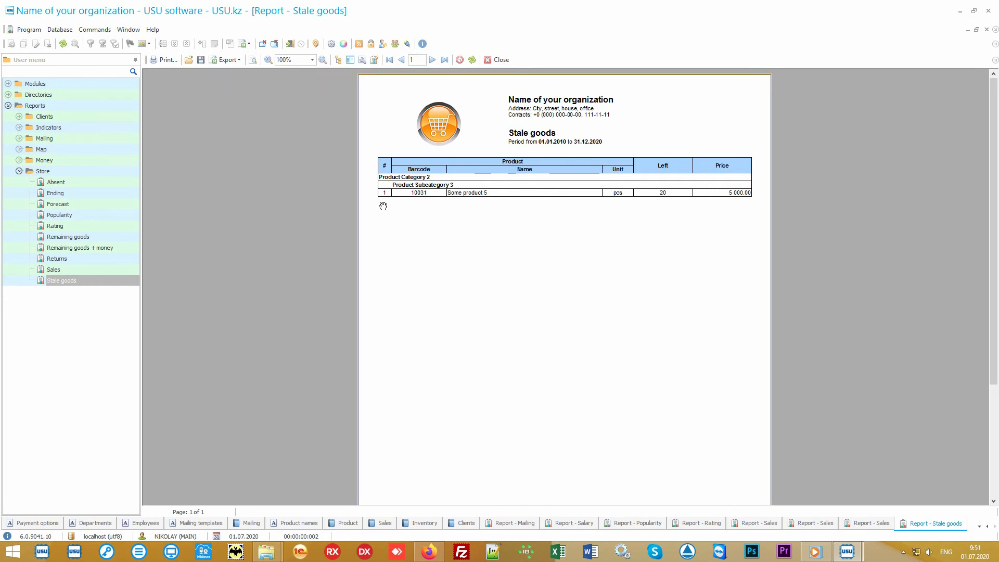
{"action": "left_click", "coordinate": [69, 183]}
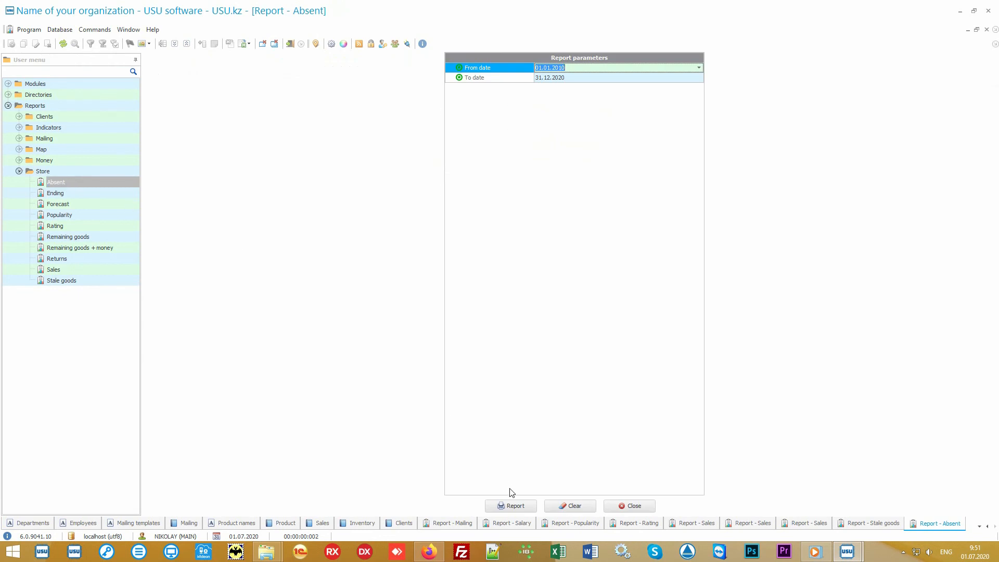
Generate the Absent report for Some product 6 and 7, then select the Returns report
{"action": "left_click", "coordinate": [523, 505]}
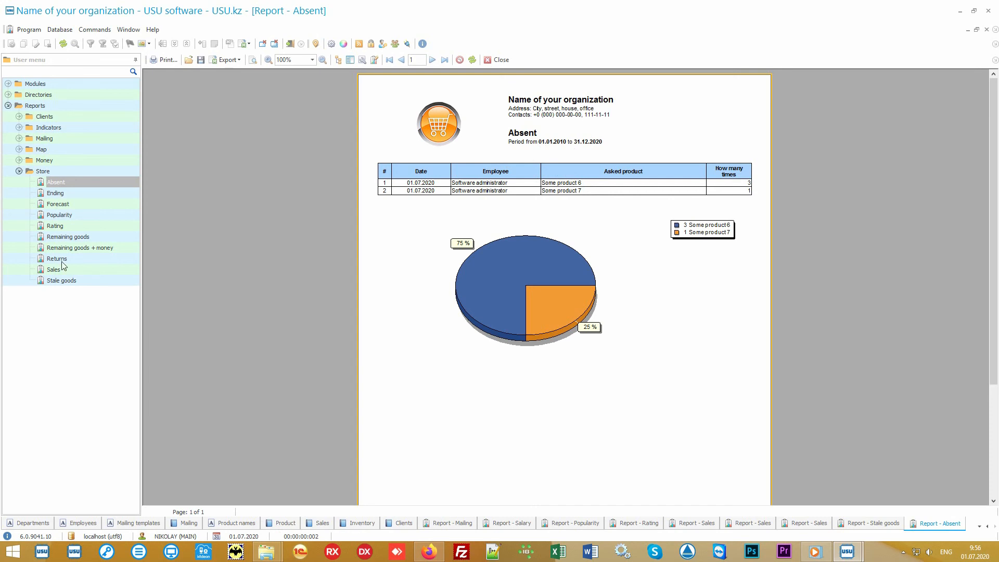
{"action": "left_click", "coordinate": [64, 258]}
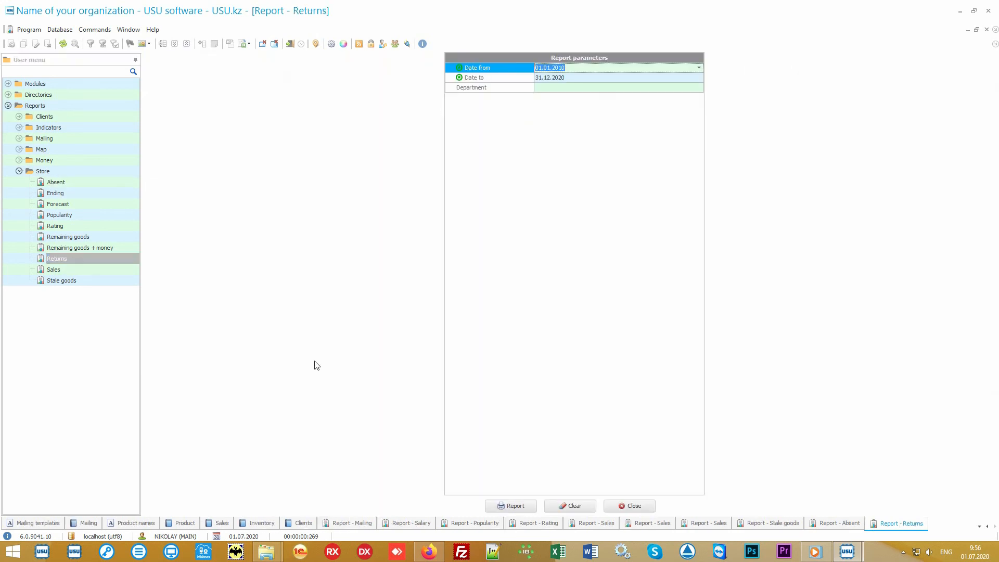
Build the Returns report (one Some product 4 return, 1 100.00), then show Forecast parameters for 01.06.2020–01.07.2020
{"action": "left_click", "coordinate": [509, 505]}
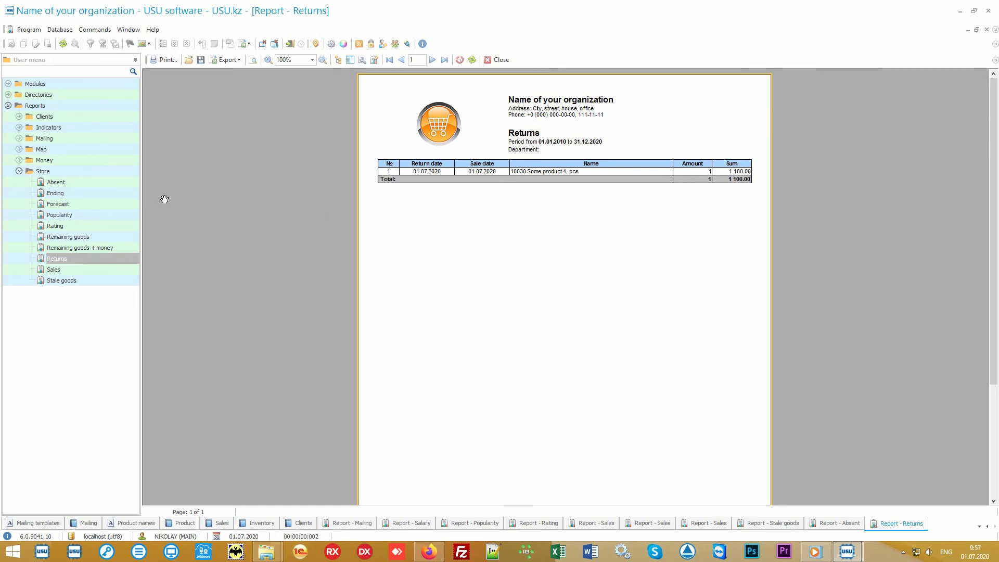
{"action": "left_click", "coordinate": [84, 204]}
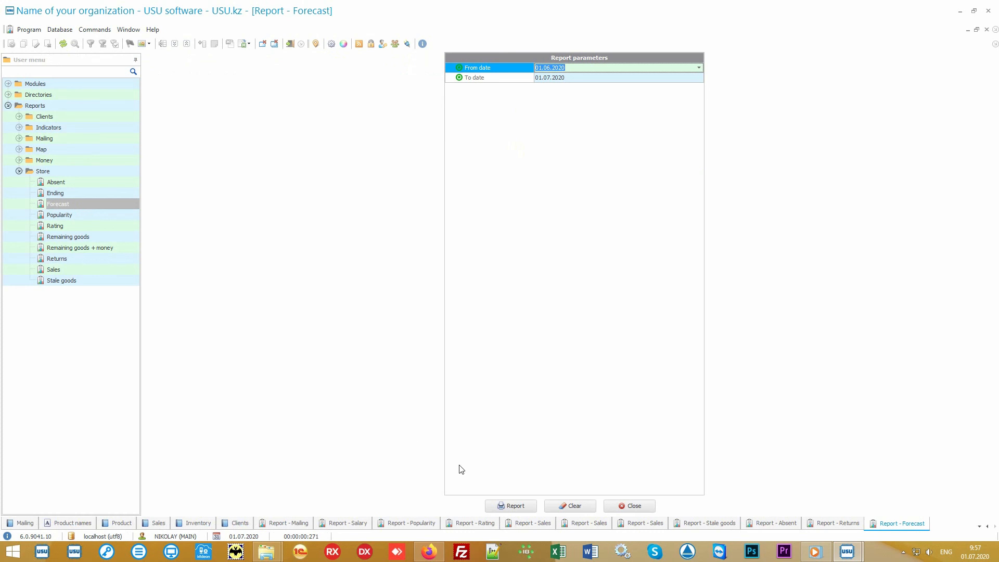
Build the Forecast report, then the Ending report for 01.07.2020 showing Some product 4 short by 9
{"action": "left_click", "coordinate": [515, 506]}
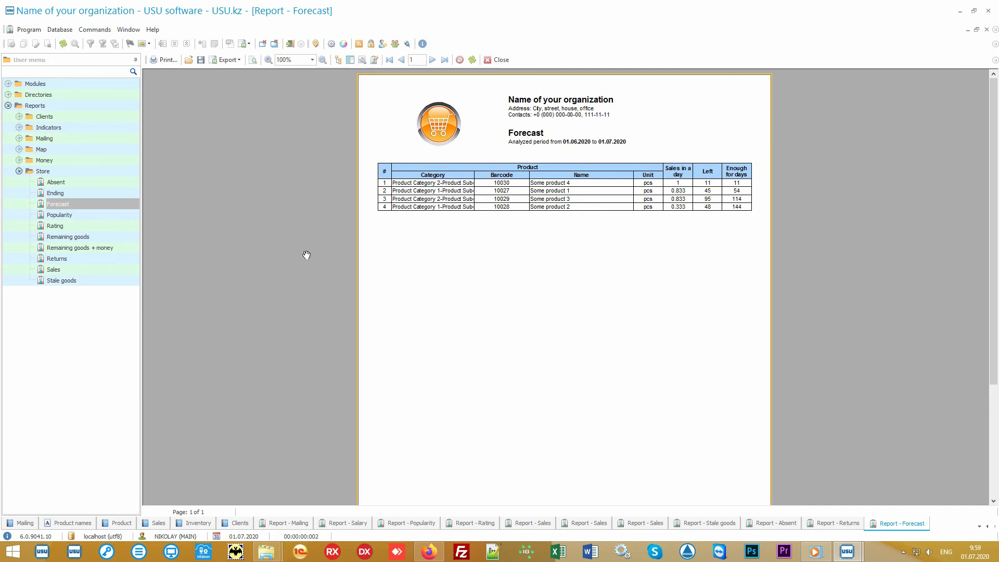
{"action": "double_click", "coordinate": [111, 191]}
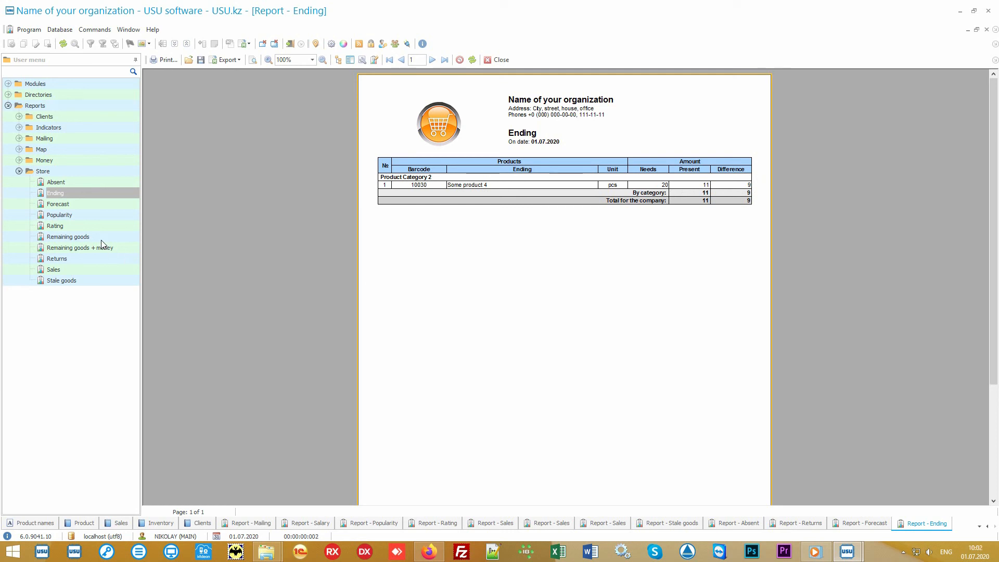
Build the Remaining goods report for Main store on 01.07.2020 (219 remaining), then expand the Money report group
{"action": "left_click", "coordinate": [100, 238]}
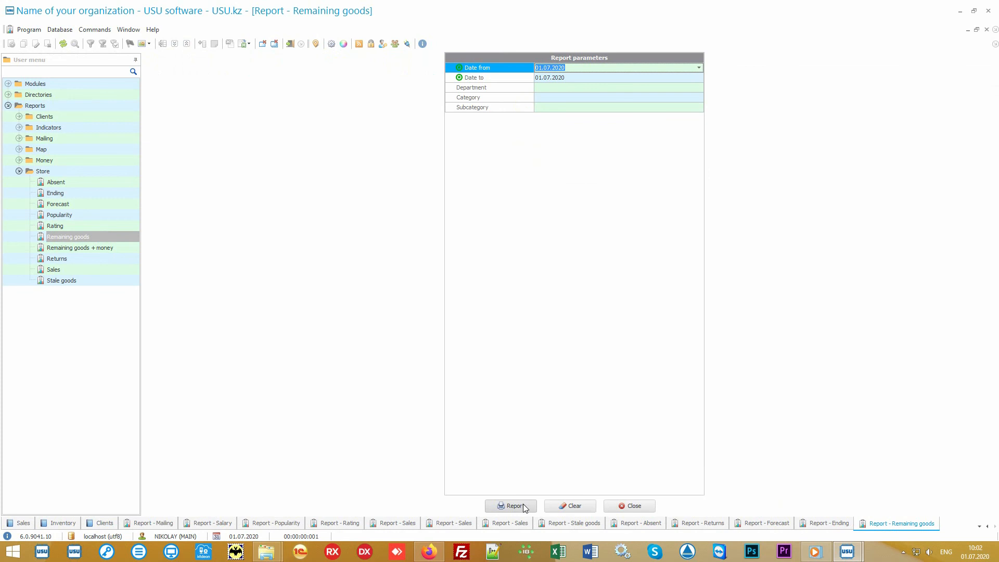
{"action": "left_click", "coordinate": [524, 507]}
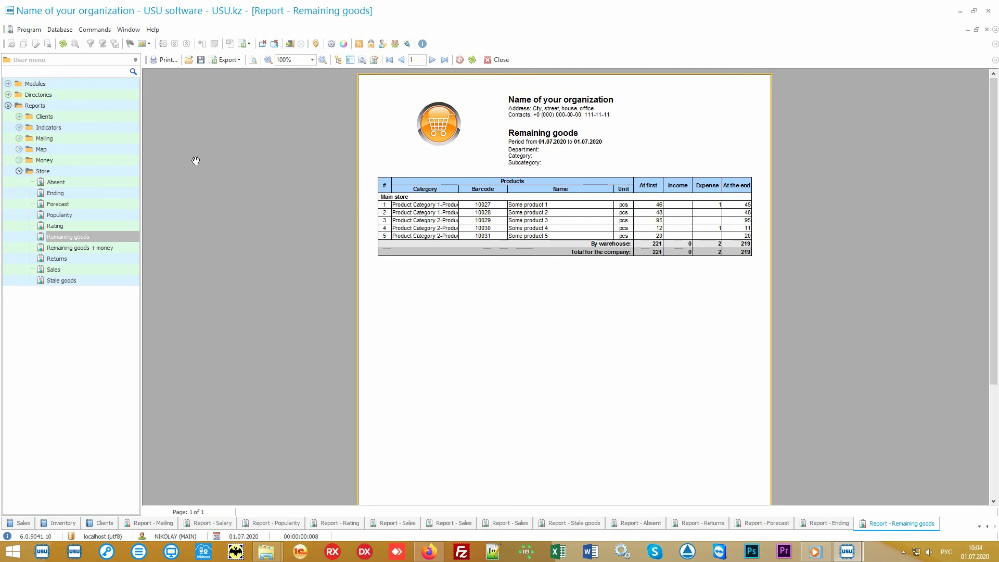
{"action": "double_click", "coordinate": [98, 161]}
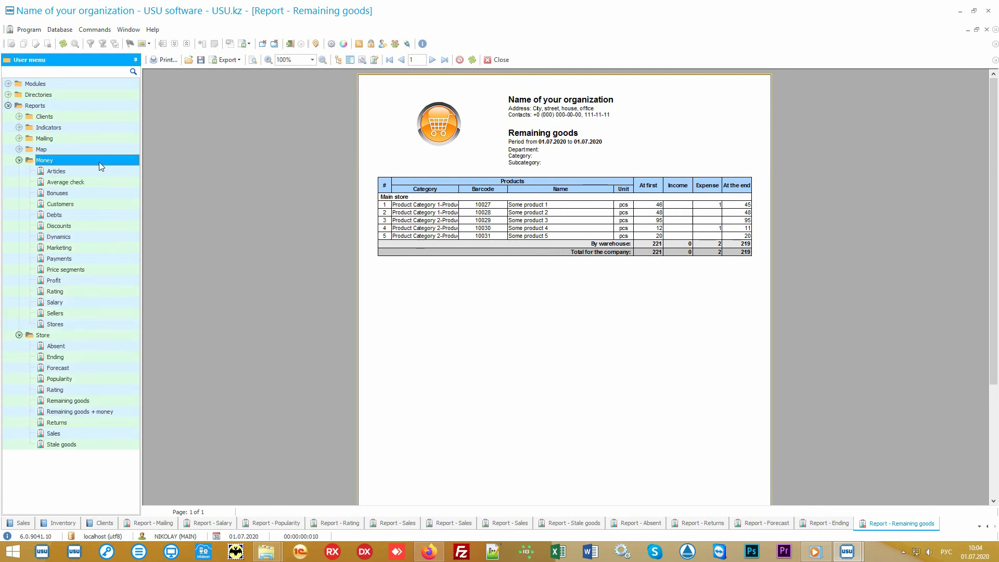
Collapse the Store reports and open the Financial items directory under Directories > Money
{"action": "left_click", "coordinate": [34, 336]}
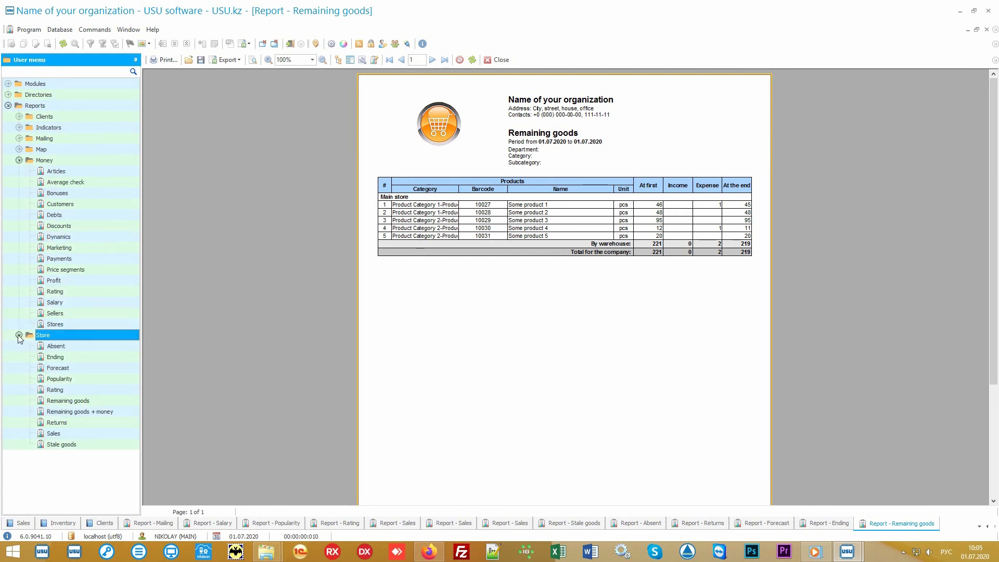
{"action": "left_click", "coordinate": [18, 335]}
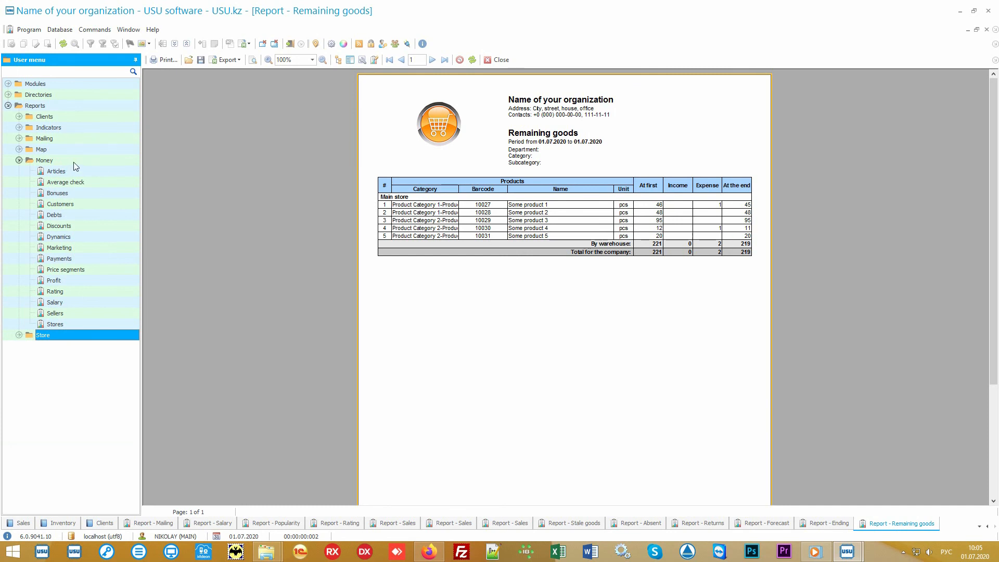
{"action": "left_click", "coordinate": [44, 160]}
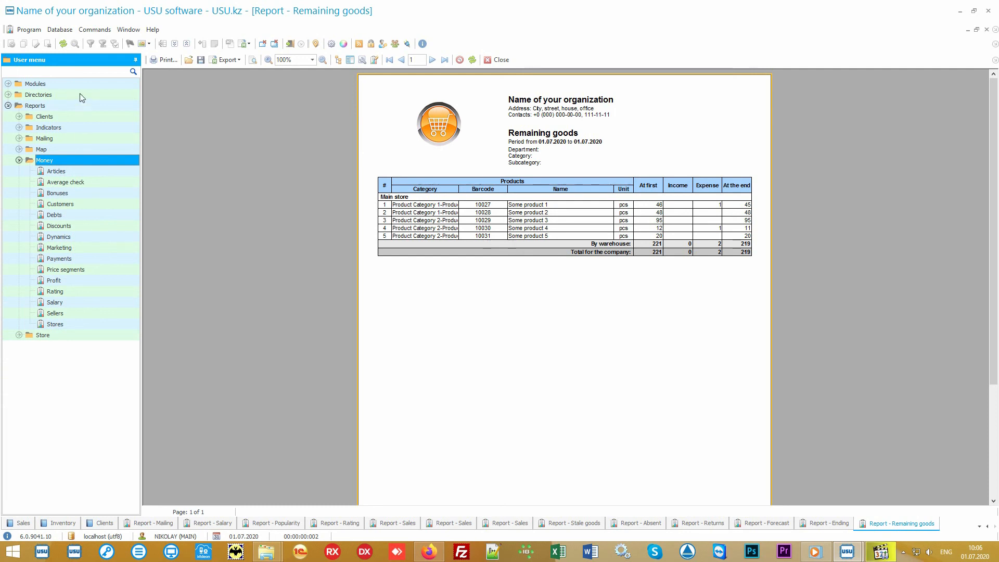
{"action": "left_click", "coordinate": [79, 94]}
{"action": "left_click", "coordinate": [71, 138]}
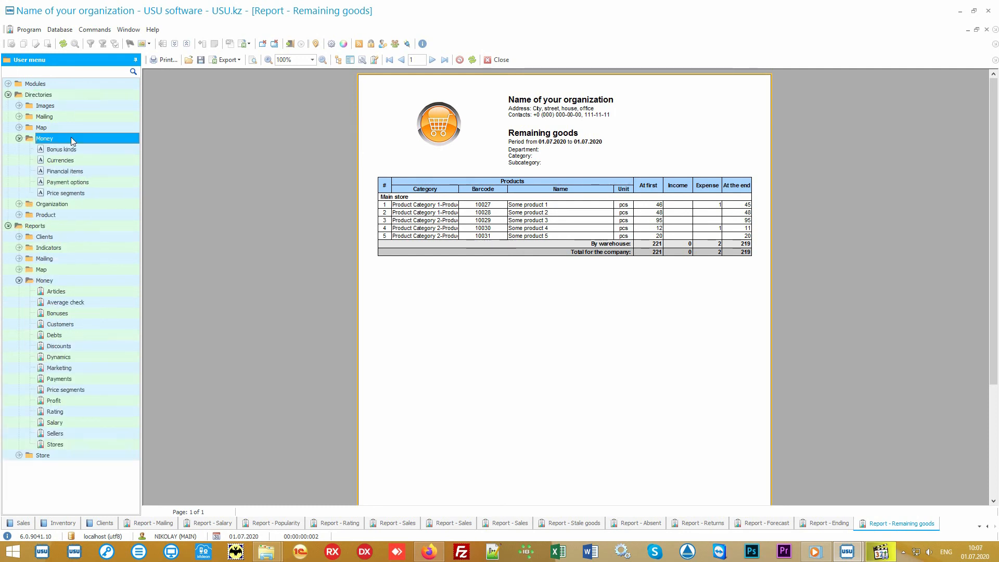
{"action": "left_click", "coordinate": [97, 170]}
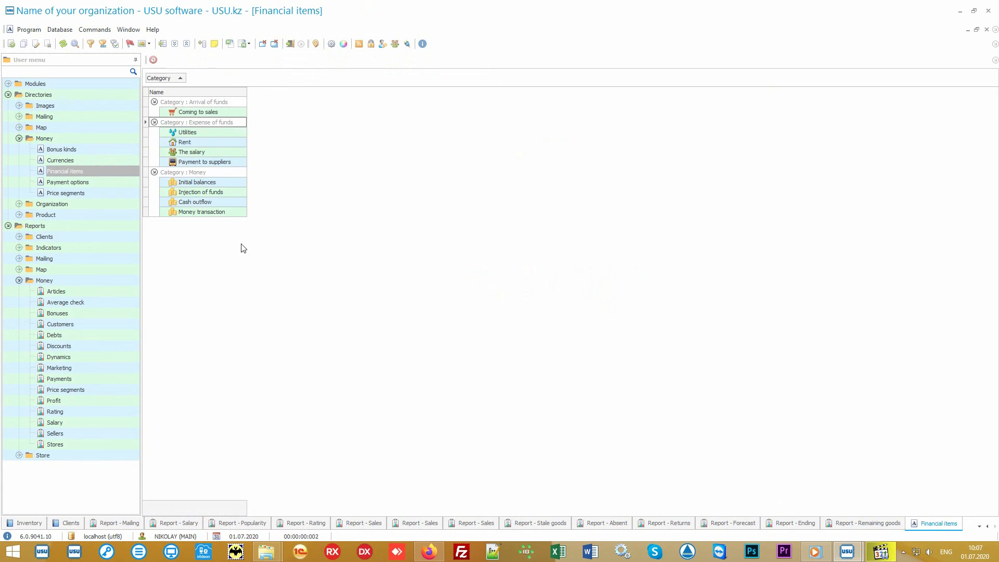
Build the Articles report (expenses 74 000.00, income 11 150.00), then bring up the Average check parameters
{"action": "left_click", "coordinate": [94, 291]}
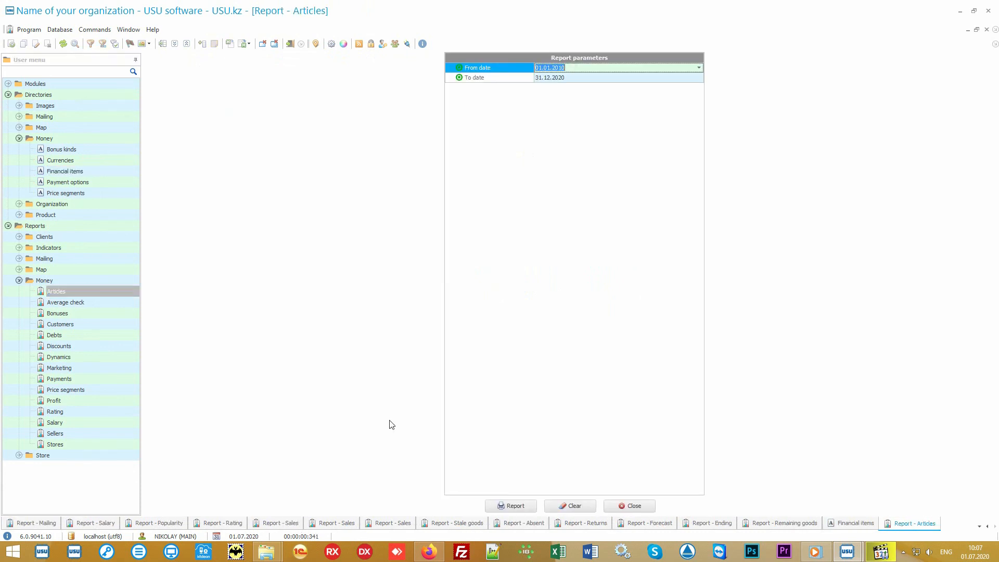
{"action": "left_click", "coordinate": [504, 505]}
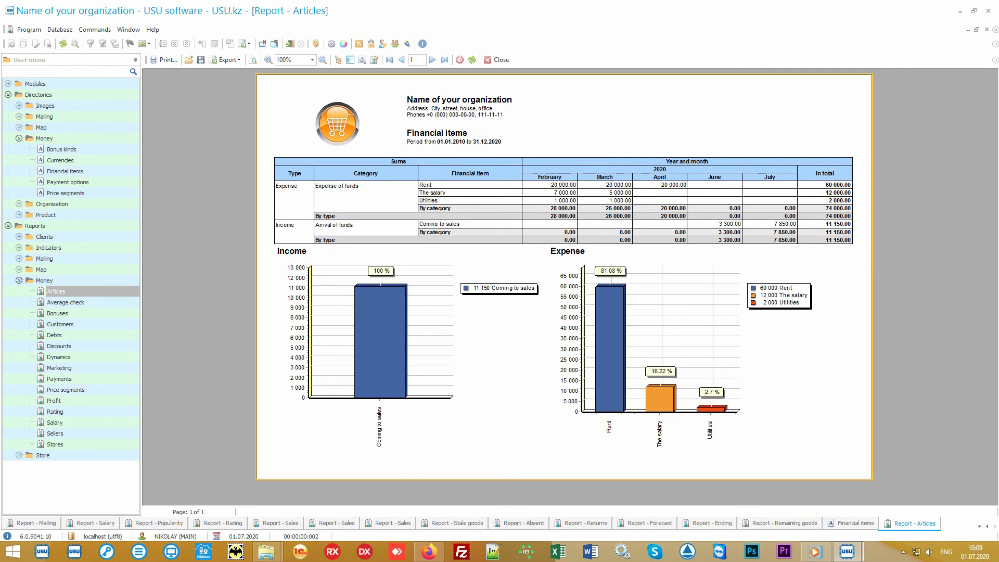
{"action": "double_click", "coordinate": [66, 302]}
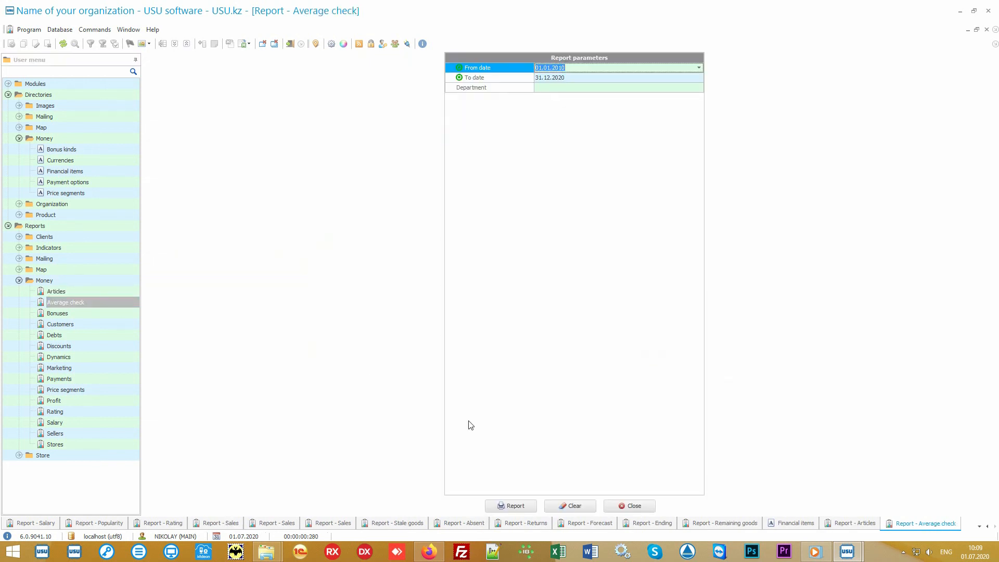
Build the Average check report, then the Price segments report showing 8 sales totalling 13 750.00
{"action": "left_click", "coordinate": [530, 505]}
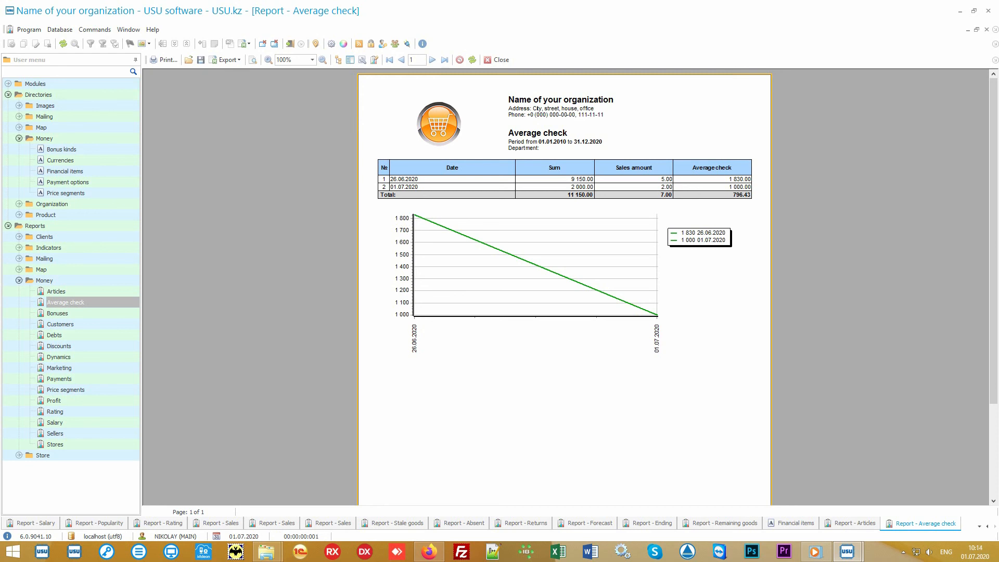
{"action": "left_click", "coordinate": [108, 389]}
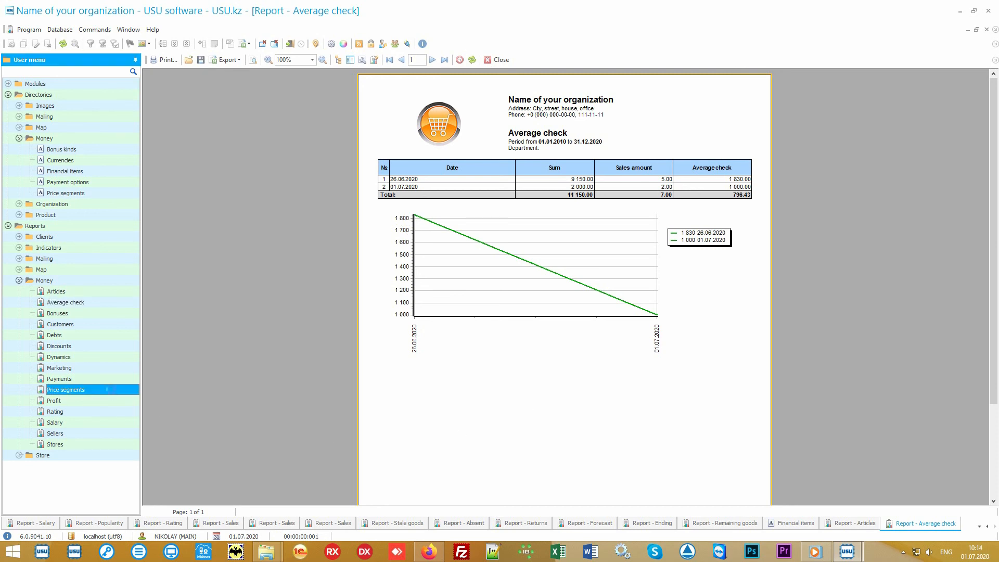
{"action": "left_click", "coordinate": [511, 505]}
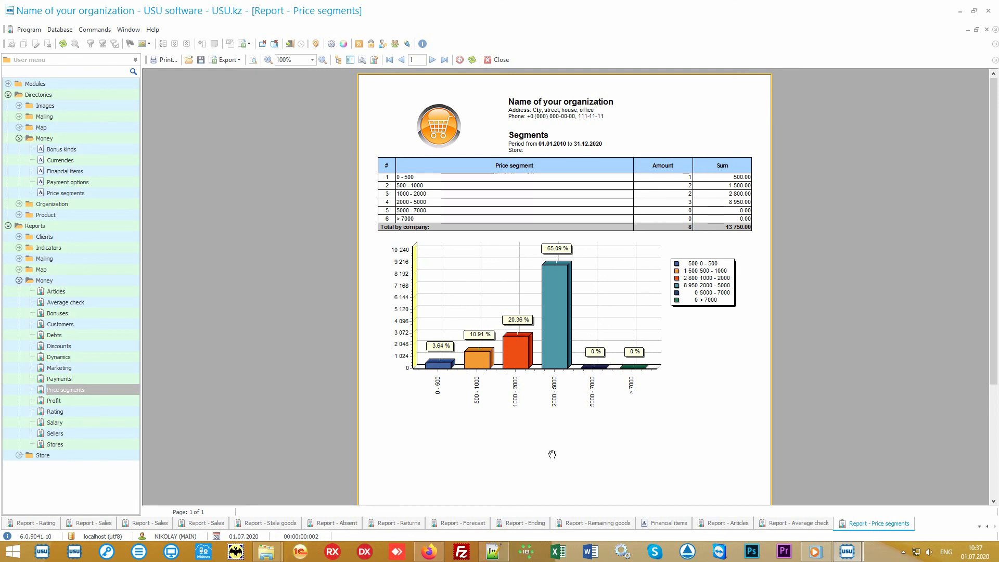
Build the Rating report for the default dates, then the Marketing report showing three clients totalling 11 150.00
{"action": "left_click", "coordinate": [94, 412]}
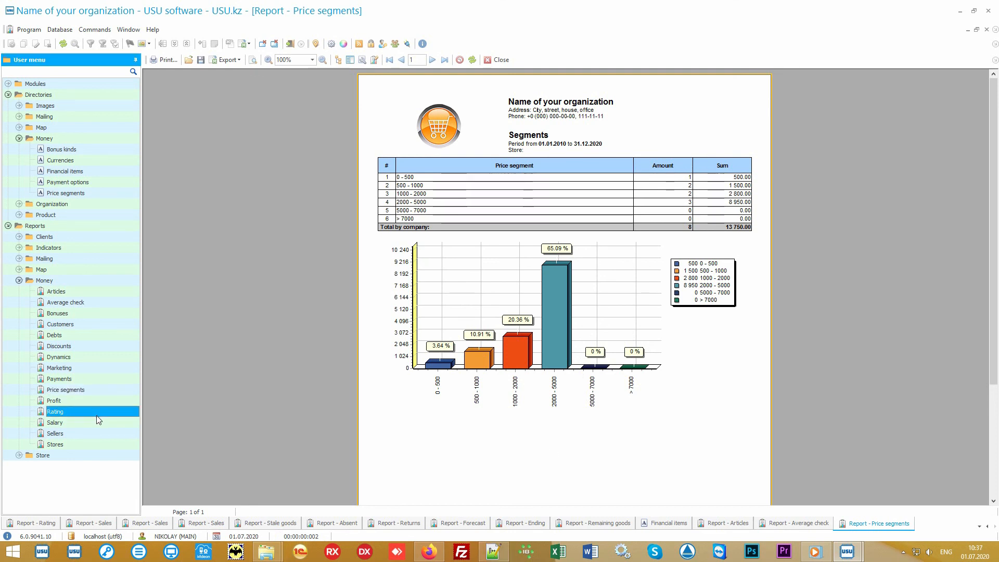
{"action": "double_click", "coordinate": [99, 413]}
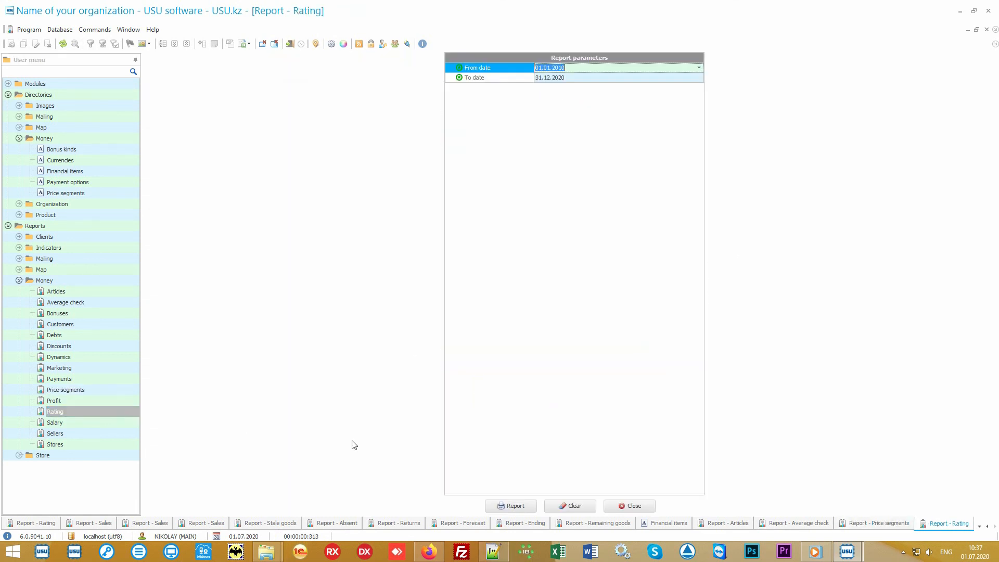
{"action": "left_click", "coordinate": [509, 505]}
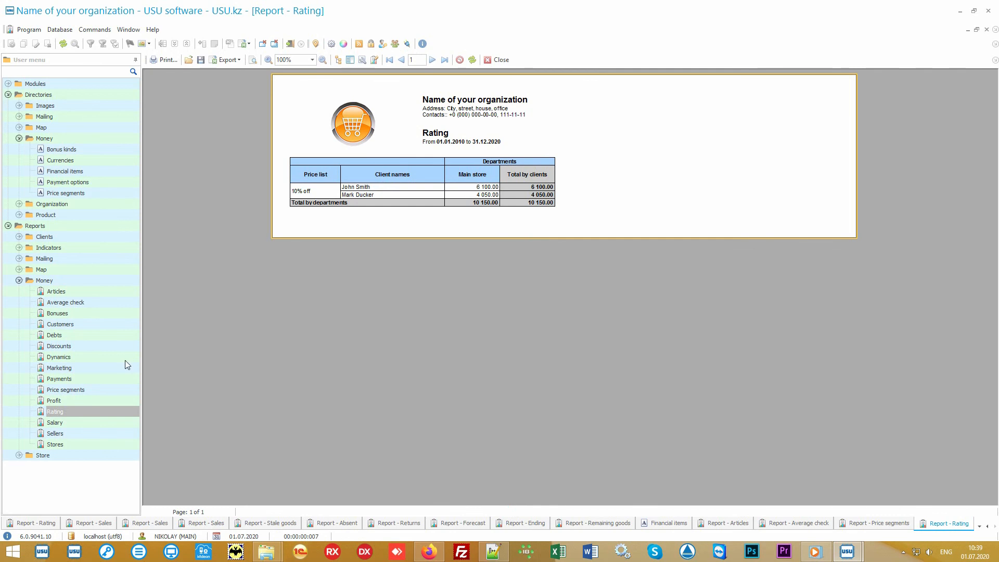
{"action": "left_click", "coordinate": [99, 367]}
{"action": "left_click", "coordinate": [507, 506]}
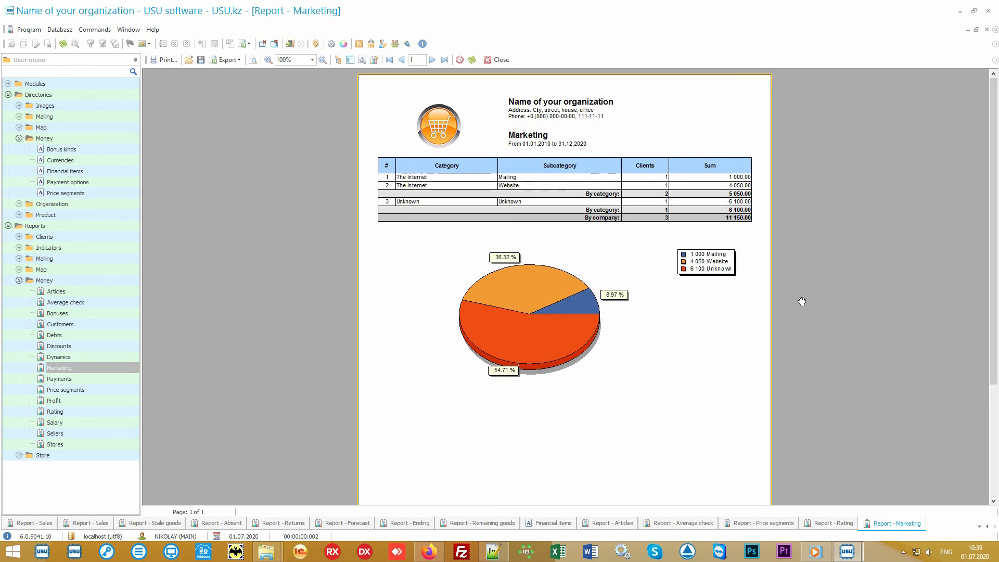
Build the Stores and Sellers reports (each 12 250.00), then bring up the Salary report parameters
{"action": "left_click", "coordinate": [101, 444]}
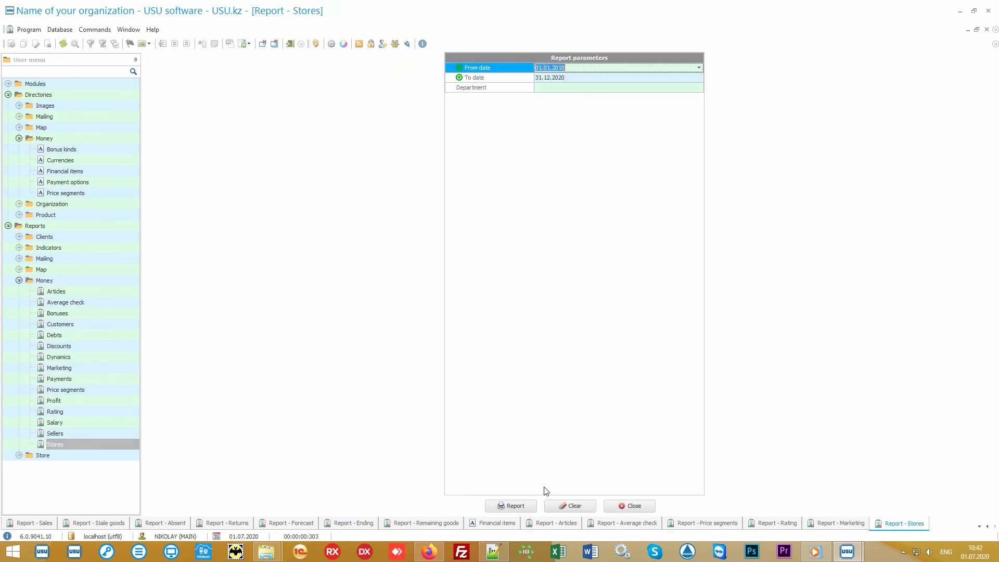
{"action": "left_click", "coordinate": [515, 507]}
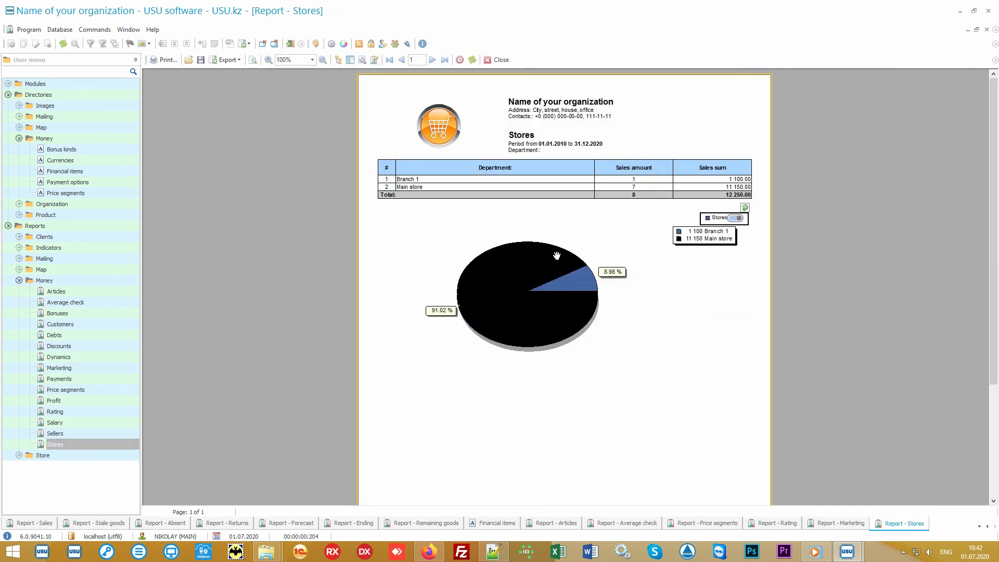
{"action": "left_click", "coordinate": [93, 434]}
{"action": "left_click", "coordinate": [510, 504]}
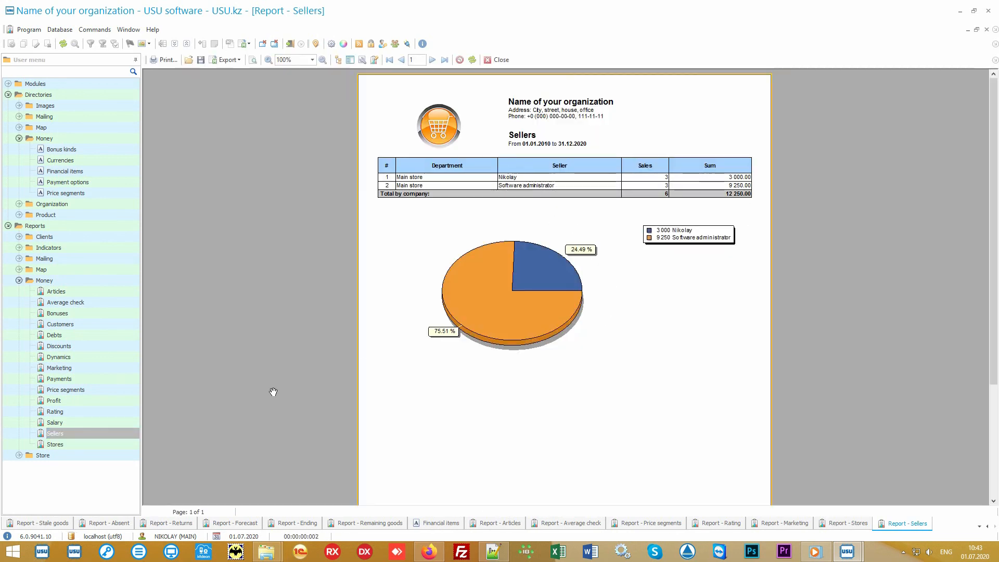
{"action": "left_click", "coordinate": [89, 422]}
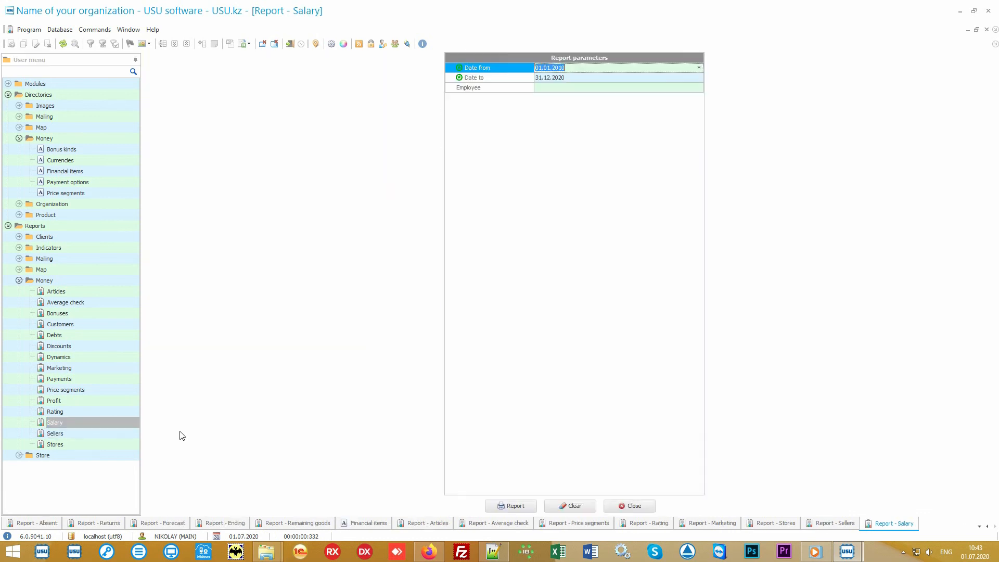
Build the Salary report, then the Discounts report with Cause 1 at 675.00 and Cause 2 at 200.00
{"action": "left_click", "coordinate": [501, 505]}
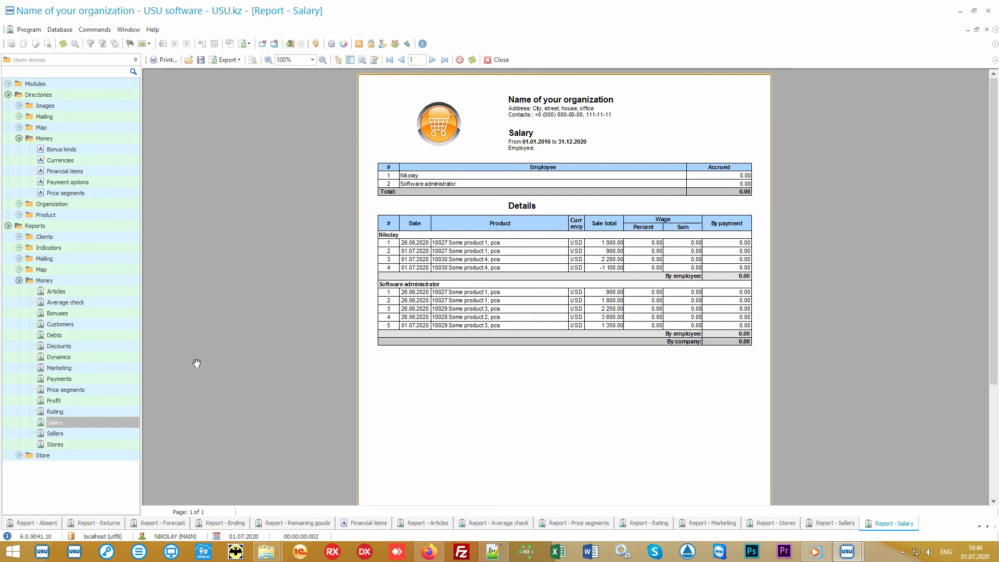
{"action": "left_click", "coordinate": [116, 346]}
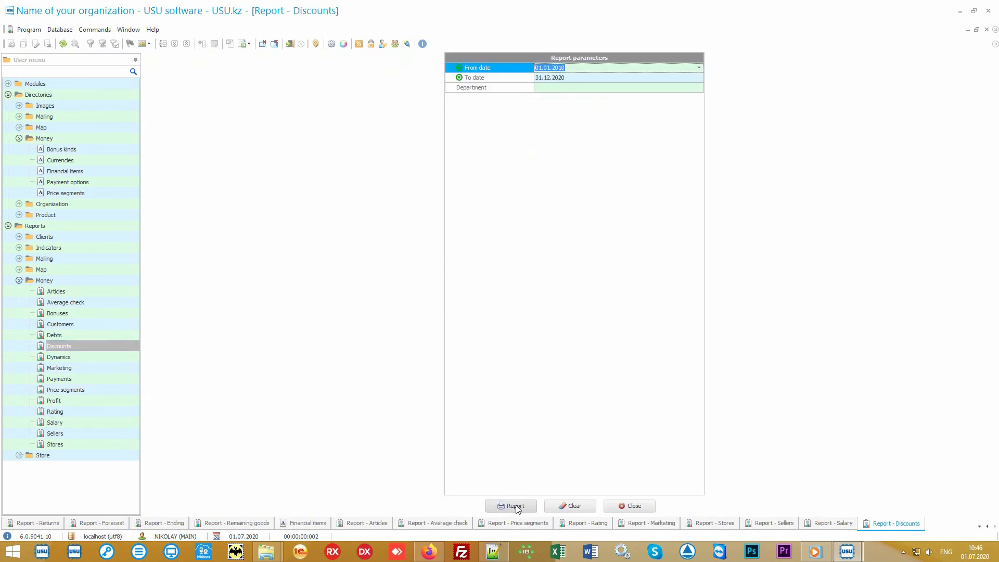
{"action": "left_click", "coordinate": [509, 506]}
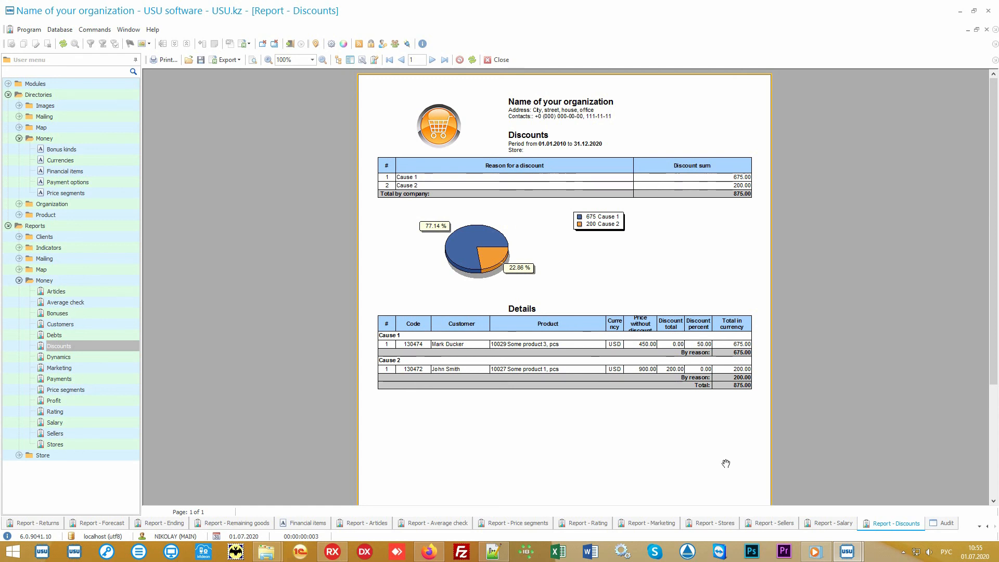
Switch to the Audit log to review recorded user actions
{"action": "left_click", "coordinate": [946, 523]}
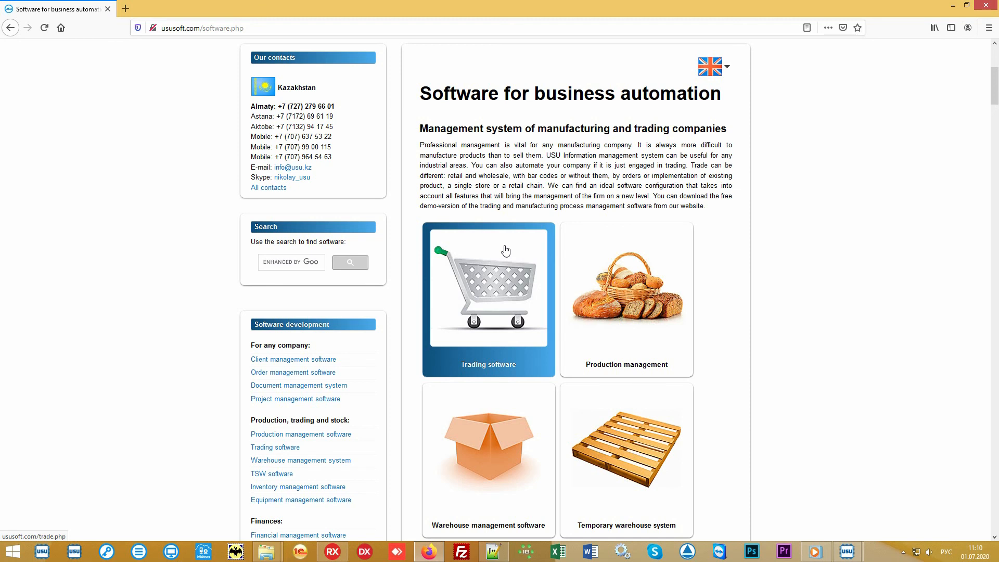
Open the Software price page on the ususoft.com website
{"action": "scroll", "coordinate": [504, 250], "scroll_direction": "up", "scroll_amount": 5}
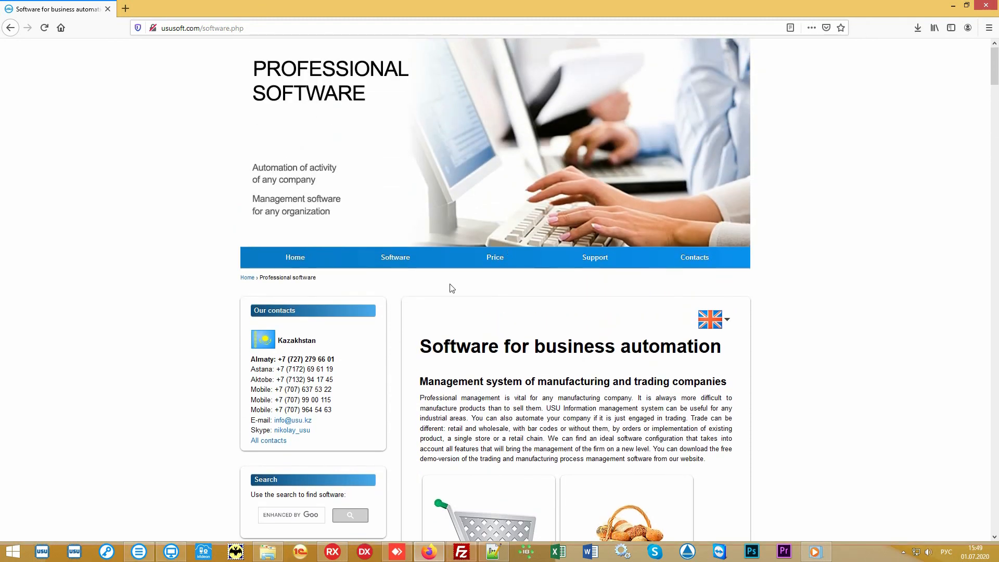
{"action": "left_click", "coordinate": [488, 265]}
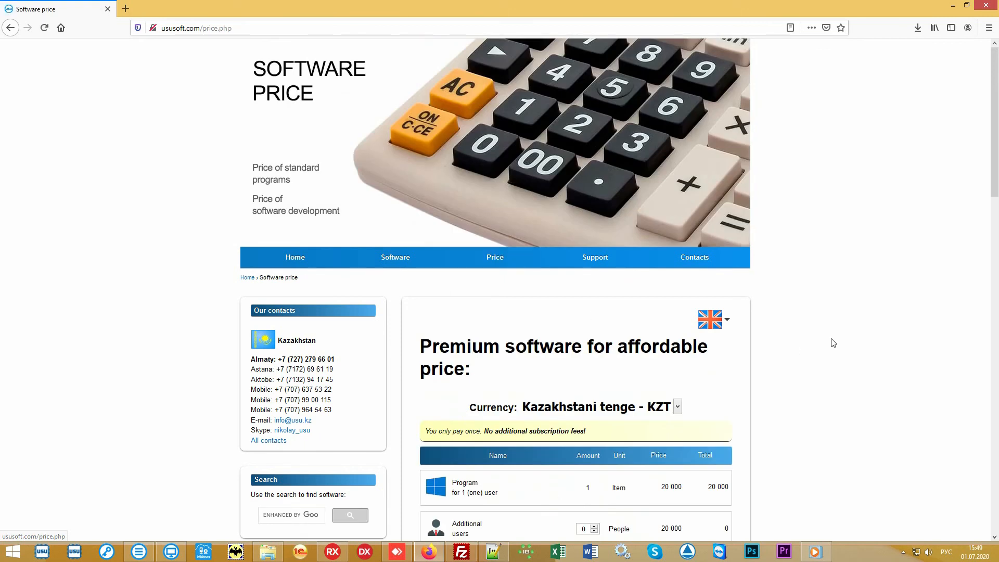
{"action": "scroll", "coordinate": [829, 341], "scroll_direction": "down", "scroll_amount": 5}
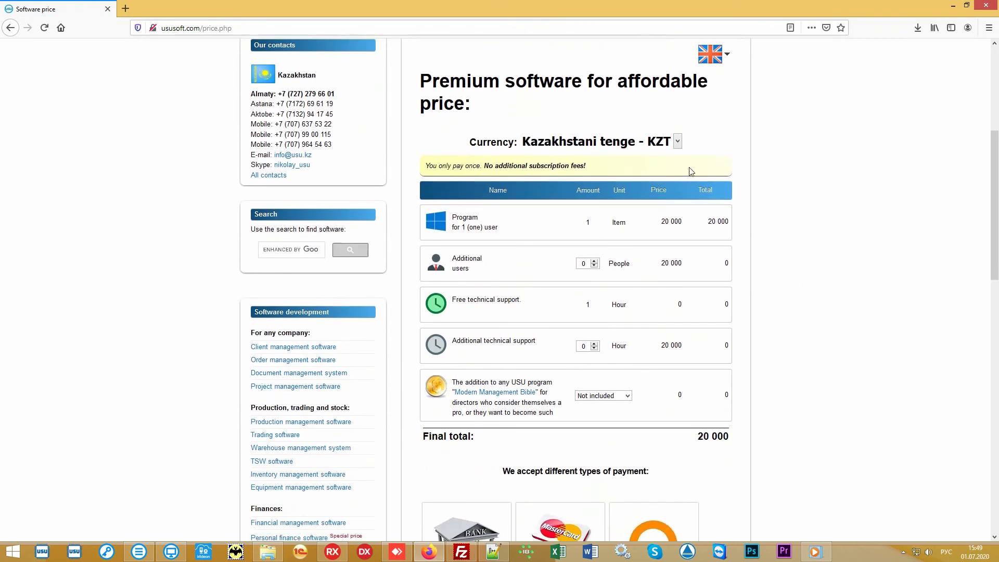
Switch the price currency to US dollar - USD and highlight the final total of 60
{"action": "left_click", "coordinate": [677, 142]}
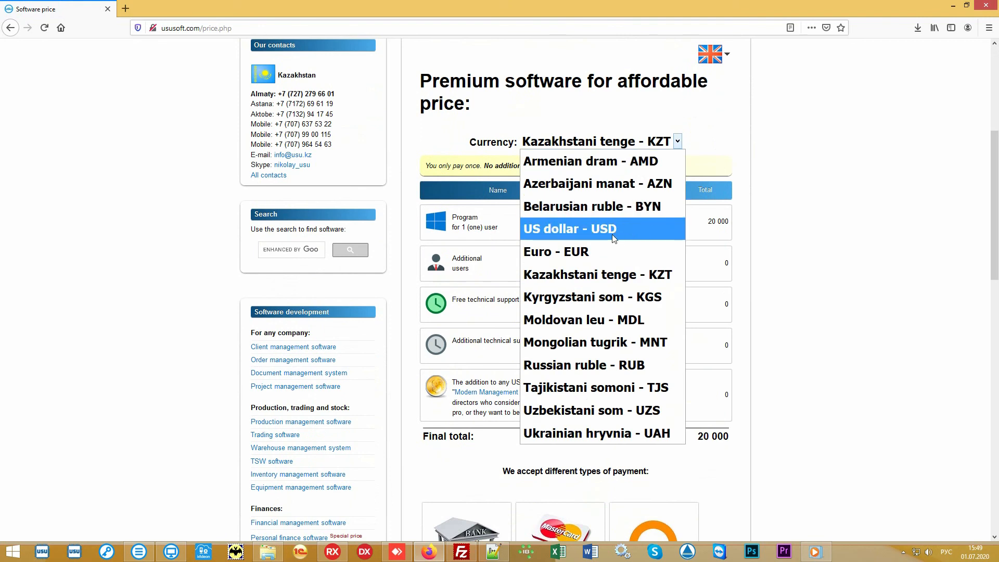
{"action": "left_click", "coordinate": [633, 229]}
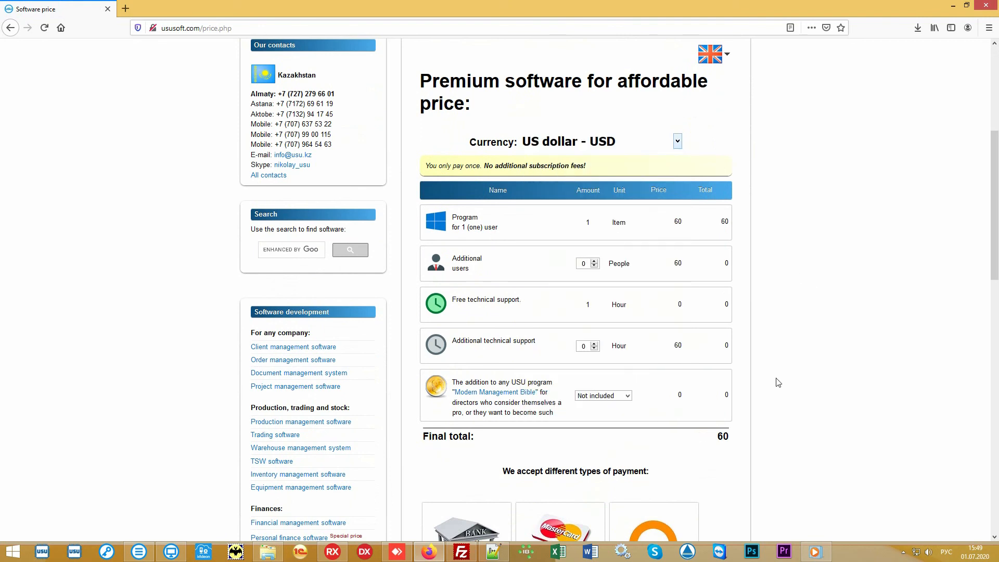
{"action": "left_click_drag", "start_coordinate": [712, 441], "coordinate": [735, 441]}
{"action": "left_click", "coordinate": [696, 441]}
{"action": "scroll", "coordinate": [851, 273], "scroll_direction": "down", "scroll_amount": 2}
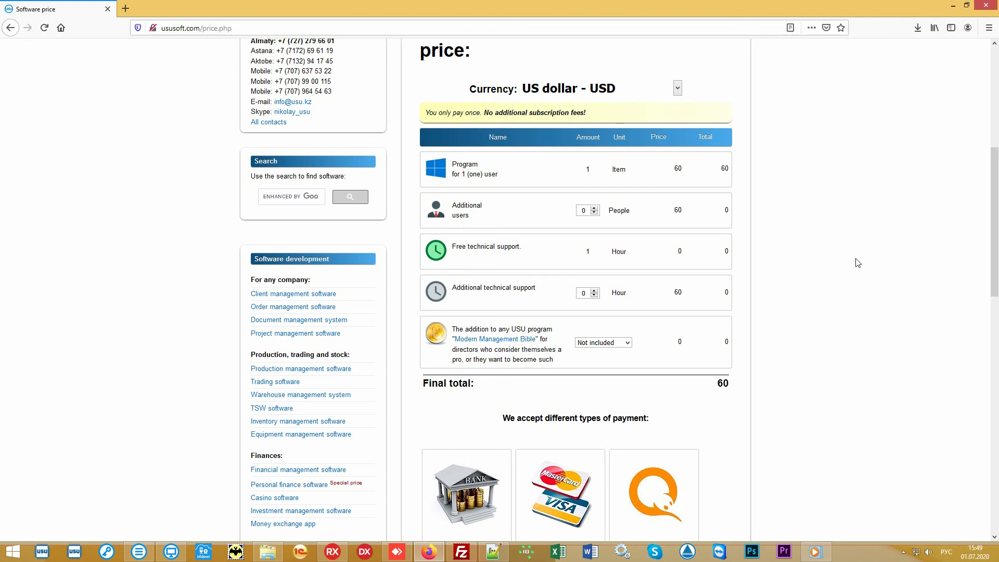
{"action": "scroll", "coordinate": [857, 262], "scroll_direction": "up", "scroll_amount": 6}
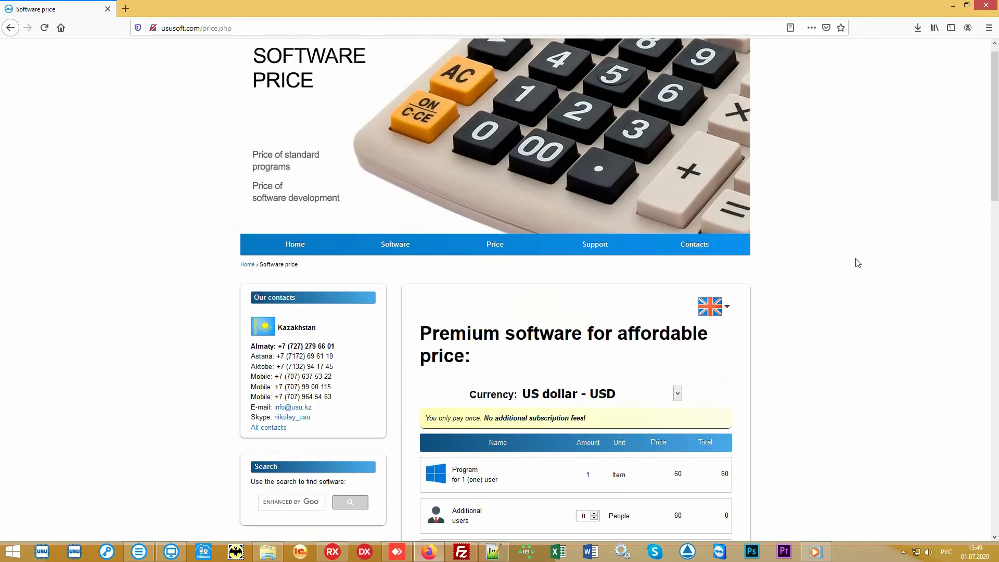
Open the Contact details page and review the country contacts from Armenia to Uzbekistan
{"action": "left_click", "coordinate": [705, 260]}
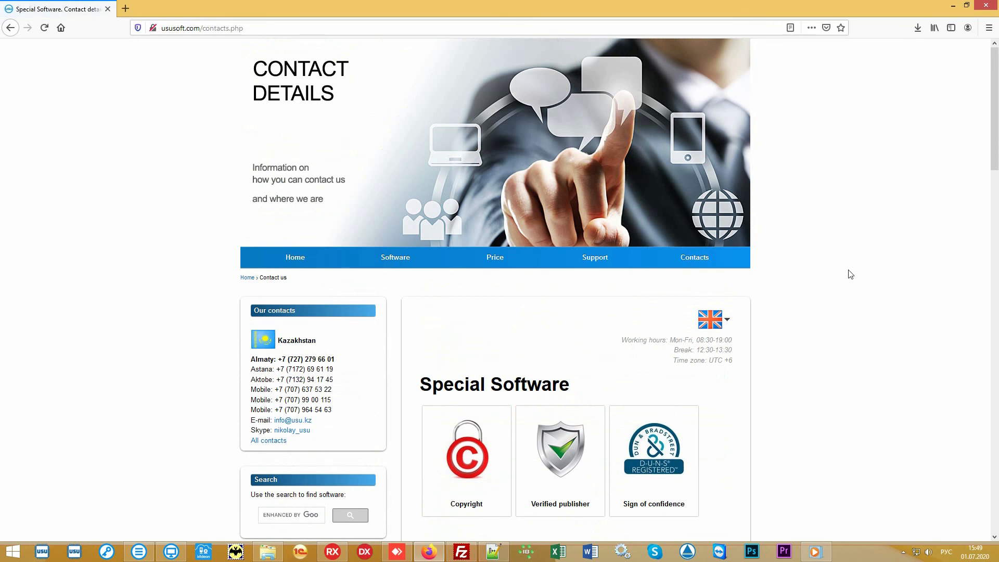
{"action": "scroll", "coordinate": [850, 274], "scroll_direction": "down", "scroll_amount": 6}
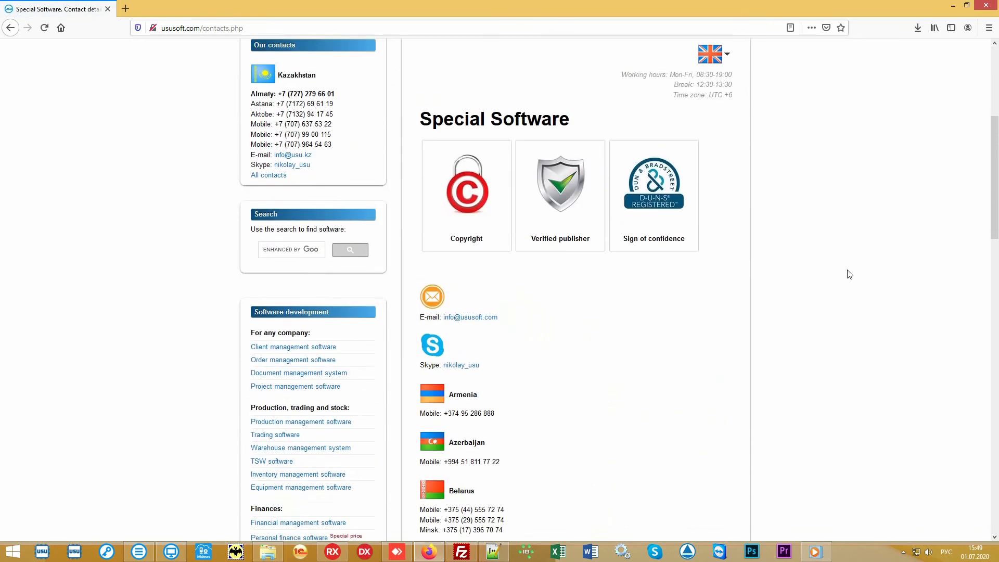
{"action": "scroll", "coordinate": [849, 274], "scroll_direction": "down", "scroll_amount": 6}
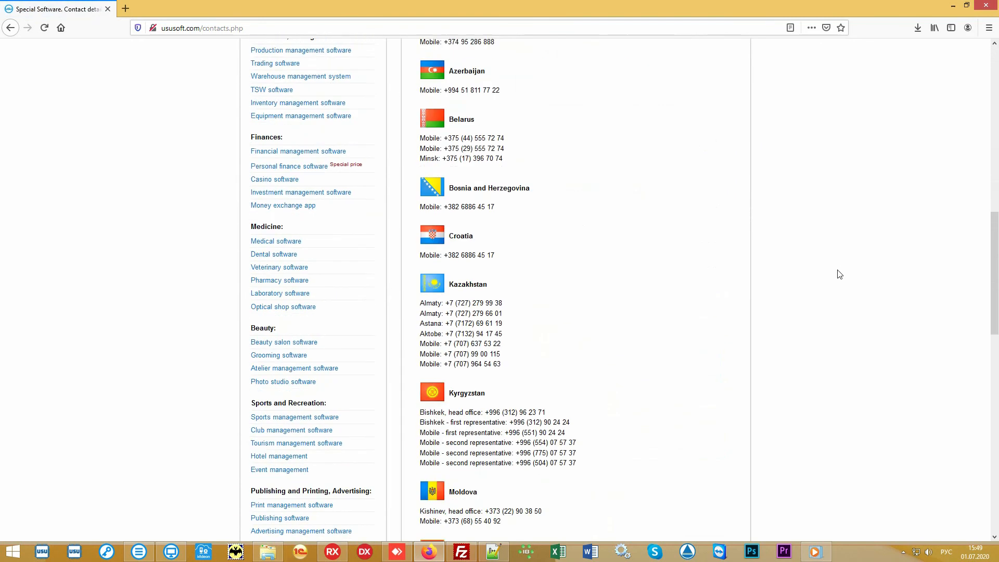
{"action": "scroll", "coordinate": [837, 274], "scroll_direction": "down", "scroll_amount": 4}
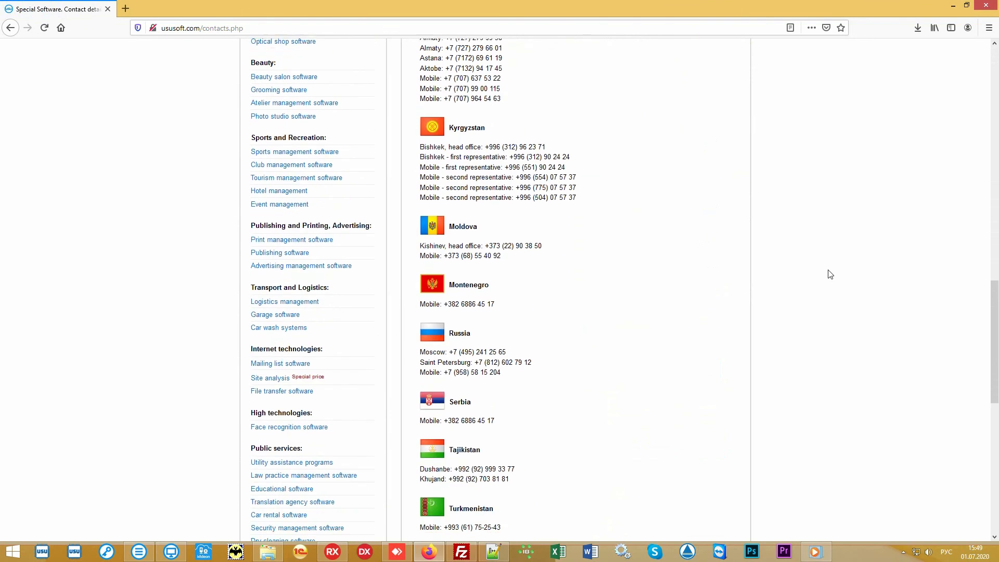
{"action": "scroll", "coordinate": [826, 273], "scroll_direction": "down", "scroll_amount": 5}
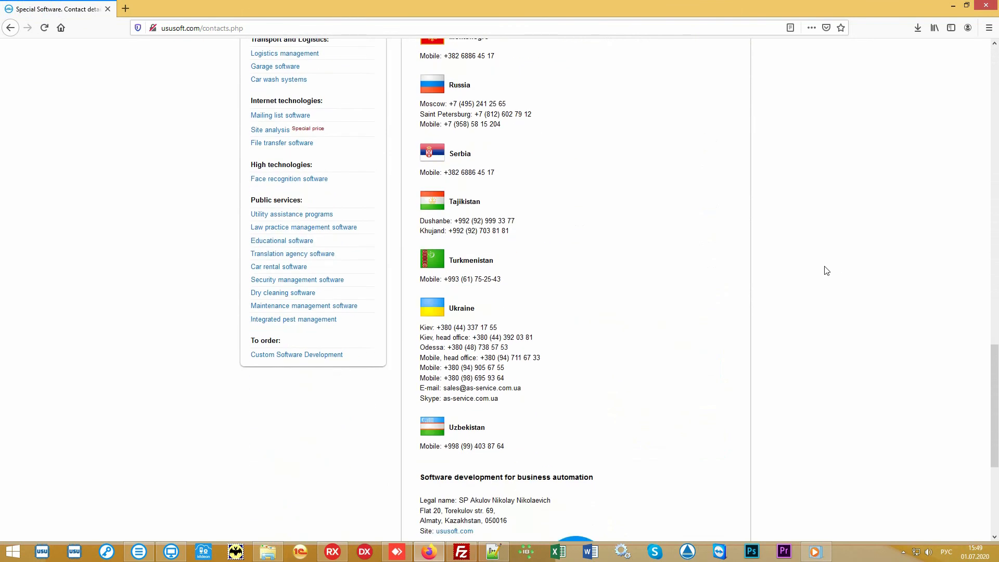
{"action": "scroll", "coordinate": [825, 271], "scroll_direction": "up", "scroll_amount": 9}
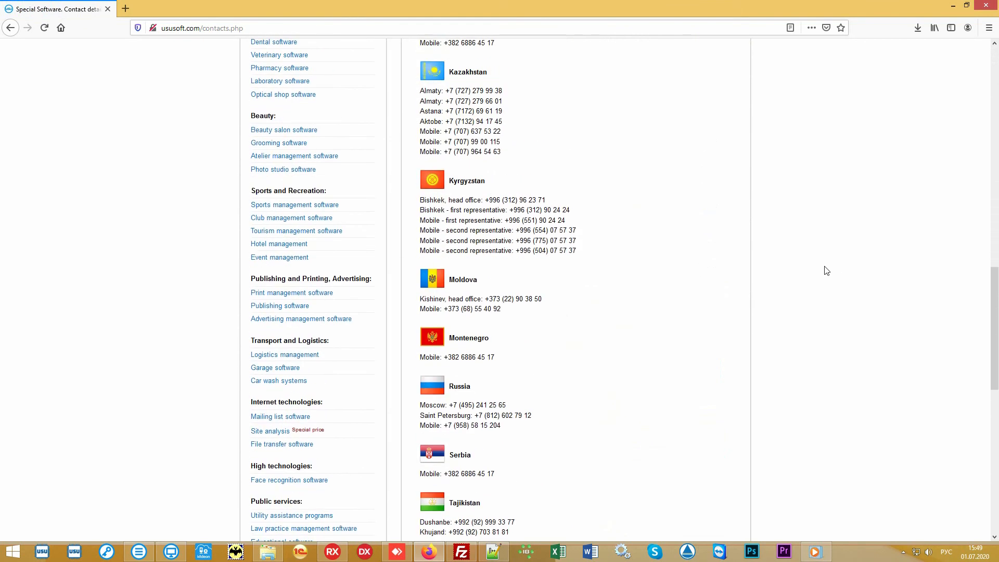
{"action": "scroll", "coordinate": [826, 271], "scroll_direction": "up", "scroll_amount": 12}
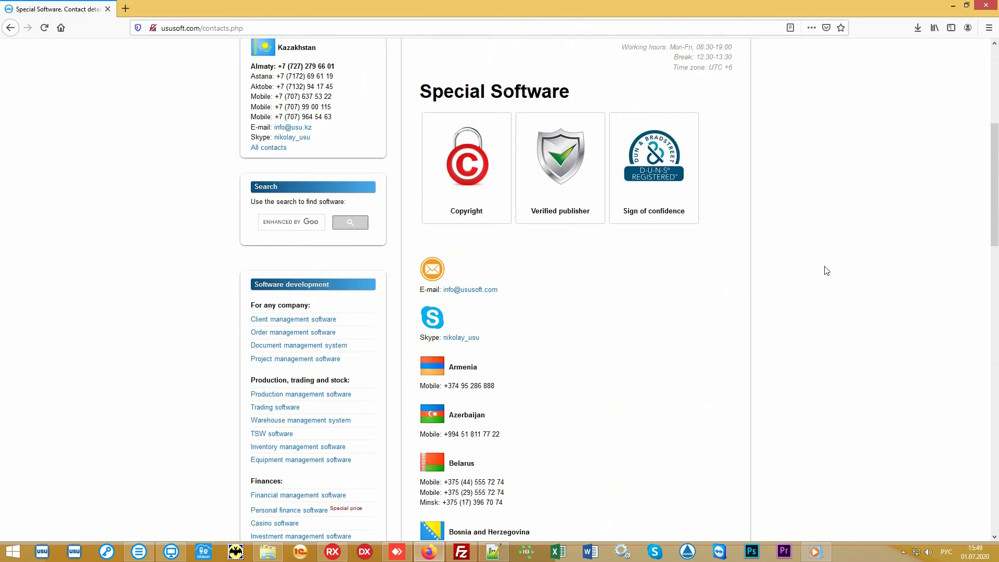
{"action": "scroll", "coordinate": [826, 271], "scroll_direction": "up", "scroll_amount": 2}
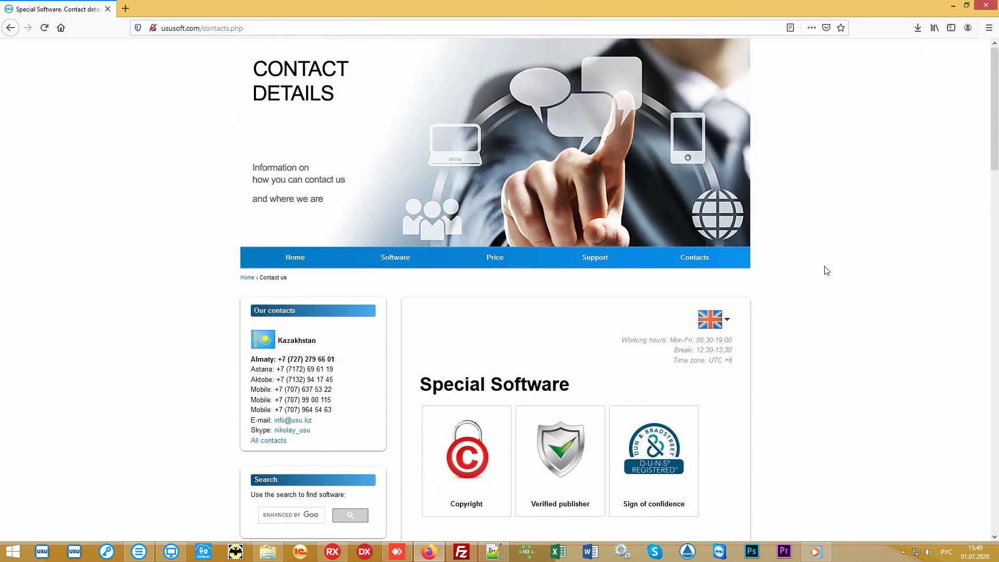